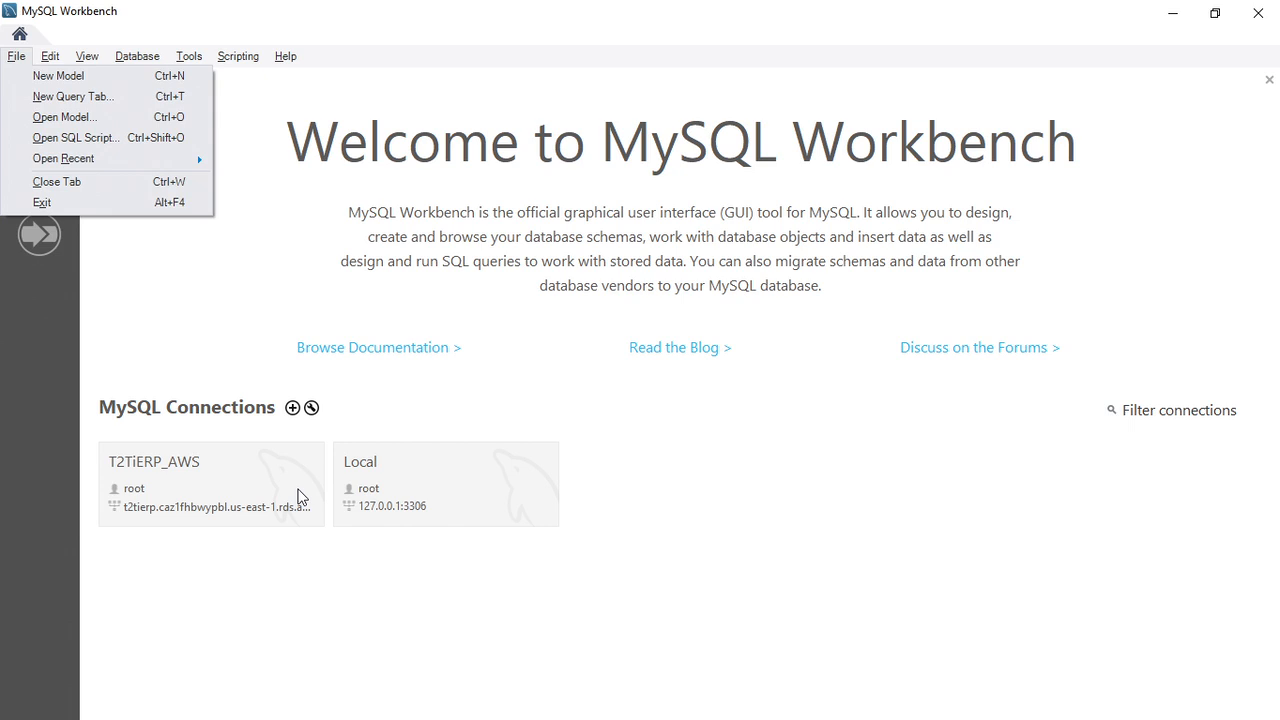
Create a new model and rename its default schema mydb to fenix-teste.
left_click(135, 78)
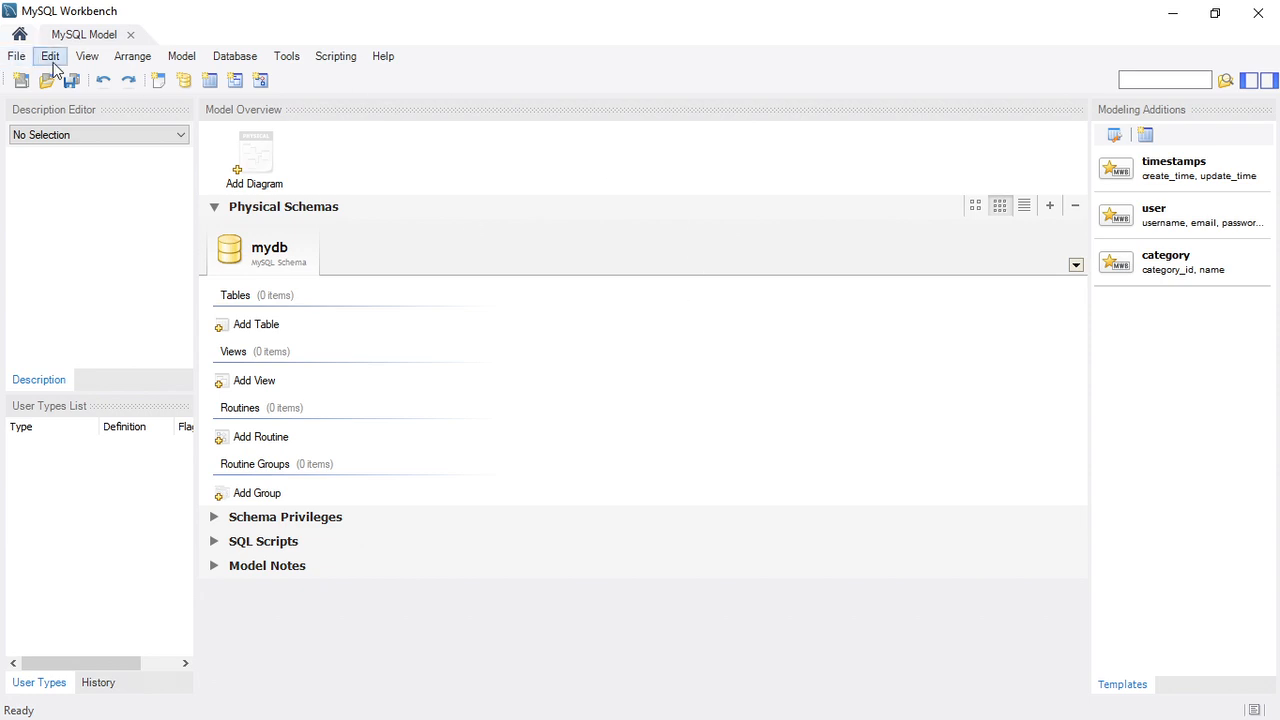
double_click(270, 252)
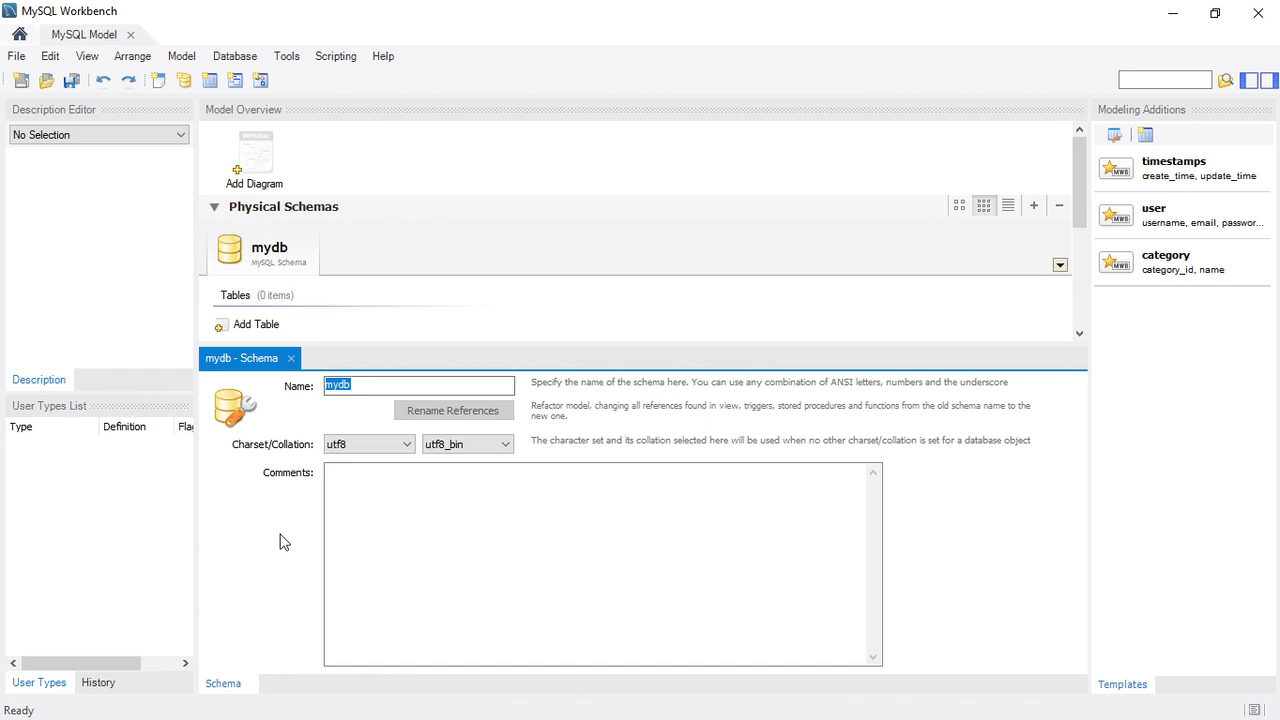
type("fenix")
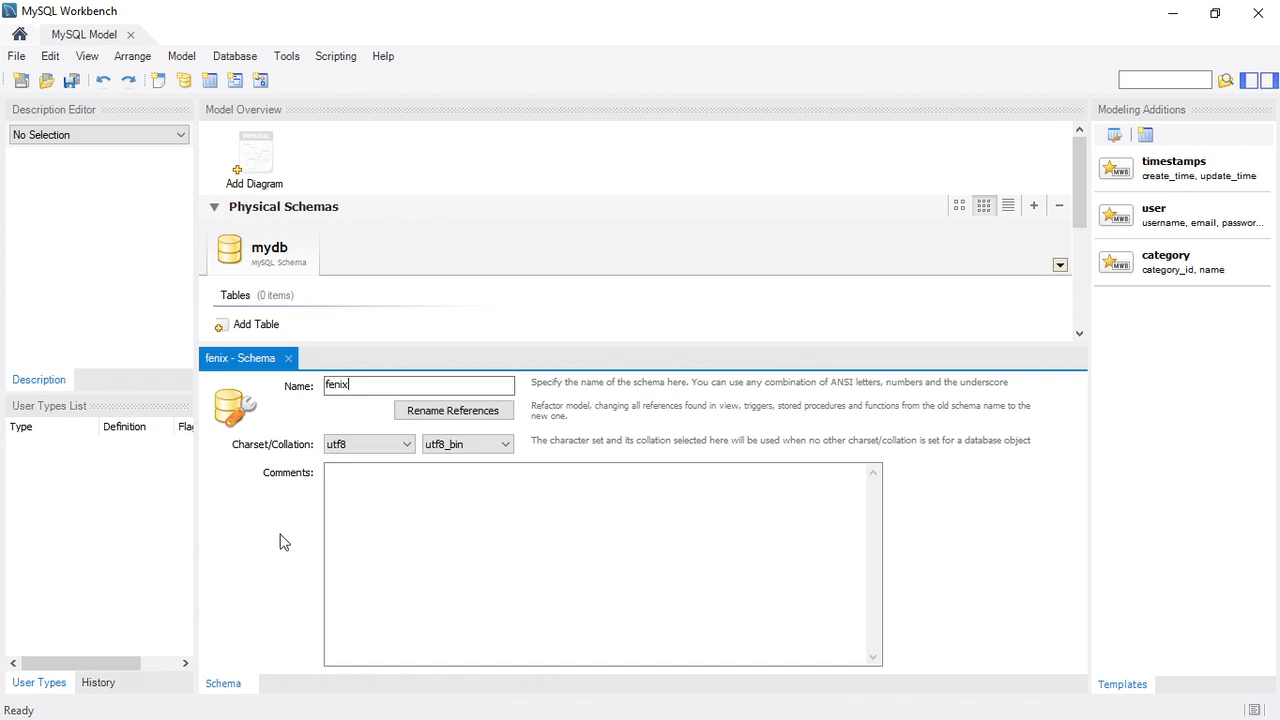
type("-teste")
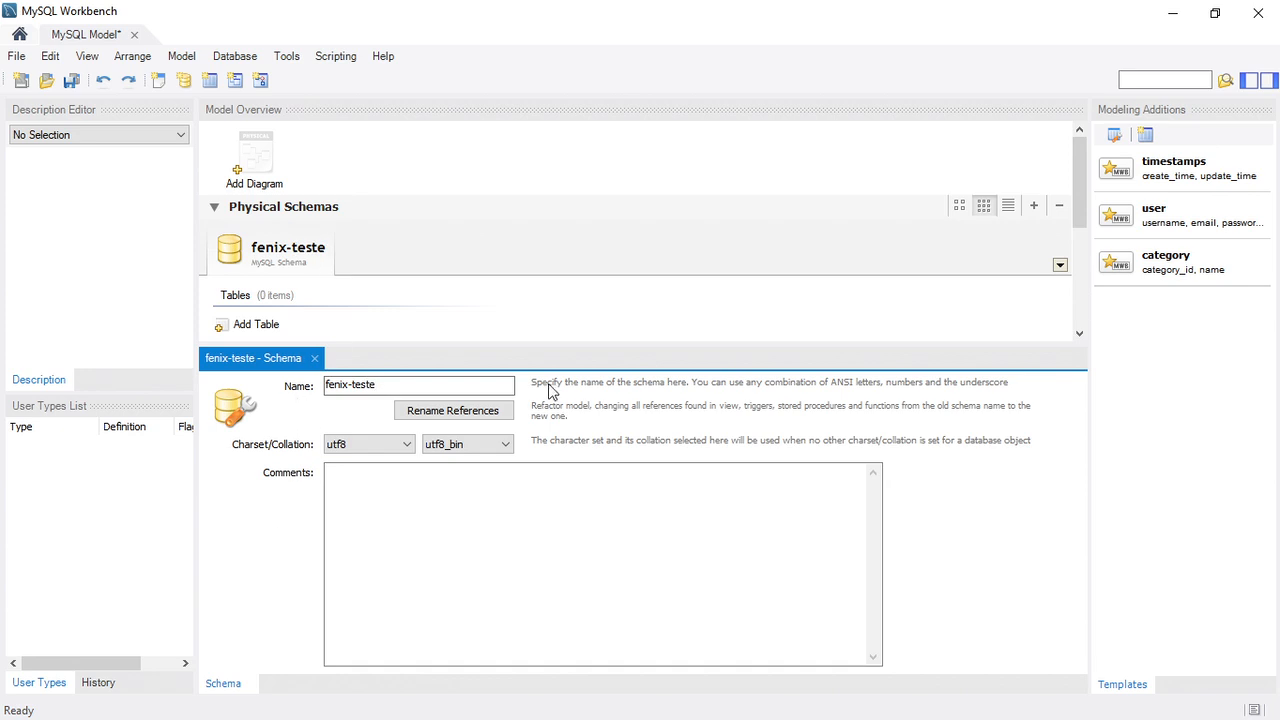
left_click(314, 359)
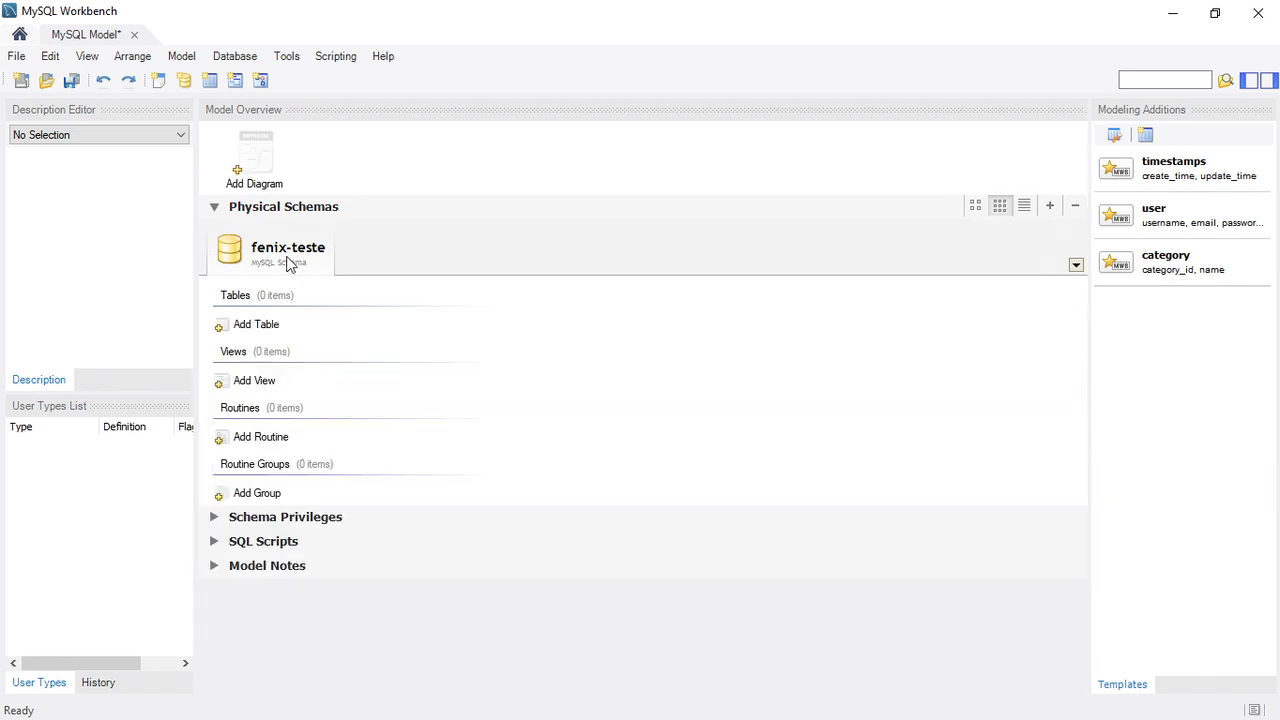
Add a new EER diagram to the fenix-teste model.
left_click(259, 166)
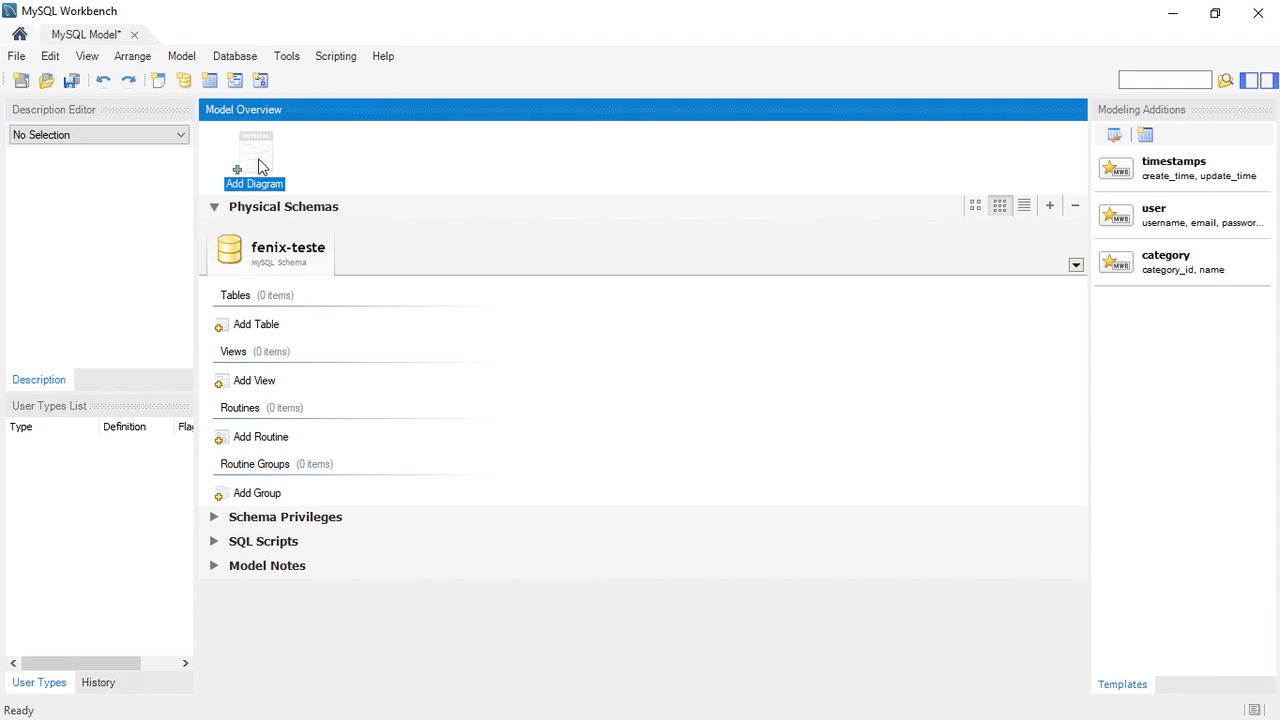
double_click(243, 163)
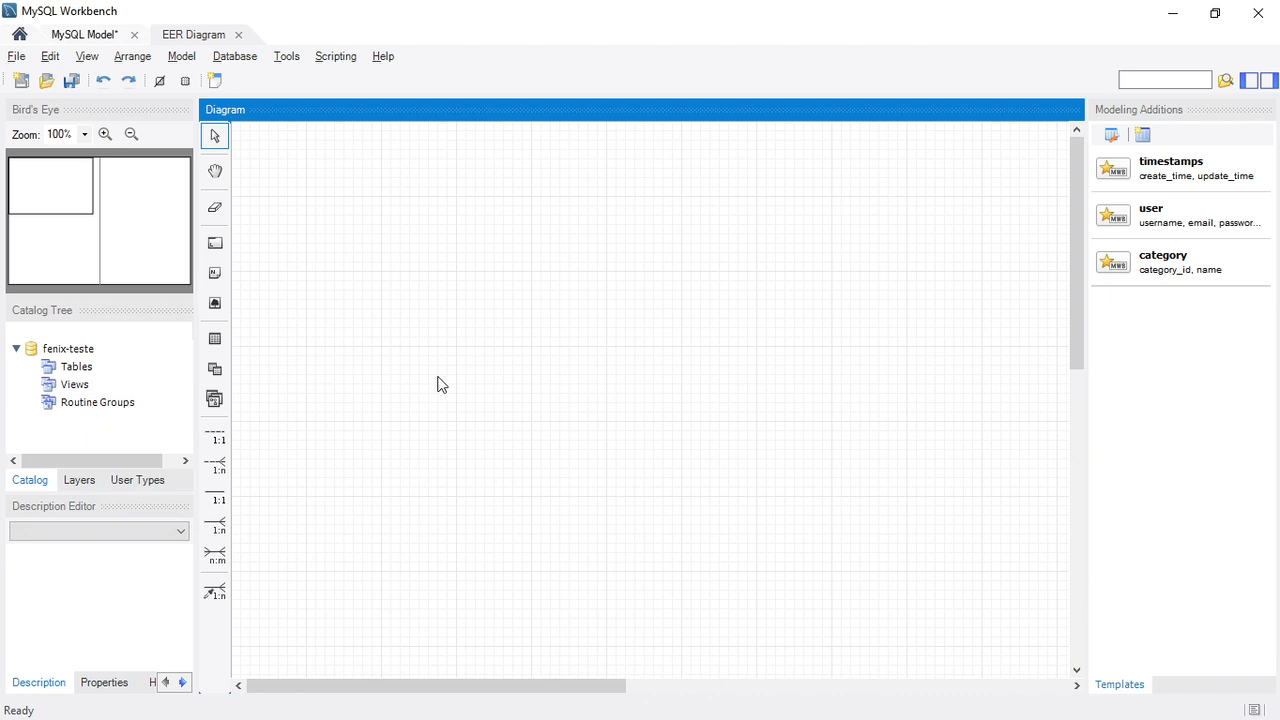
Switch to the MySQL Workbench manual in the browser and read the Model Editor page of the Modeling Interface section.
key("alt+Tab")
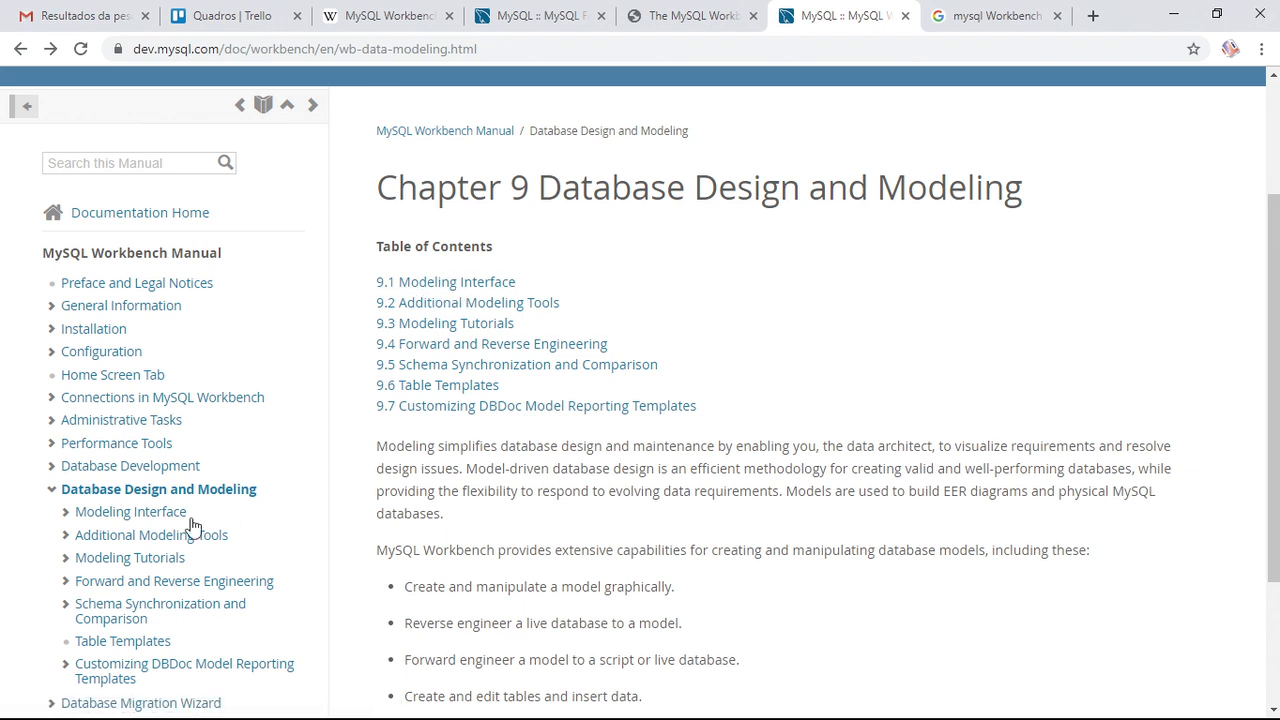
left_click(143, 522)
scroll(255, 535, "down", 3)
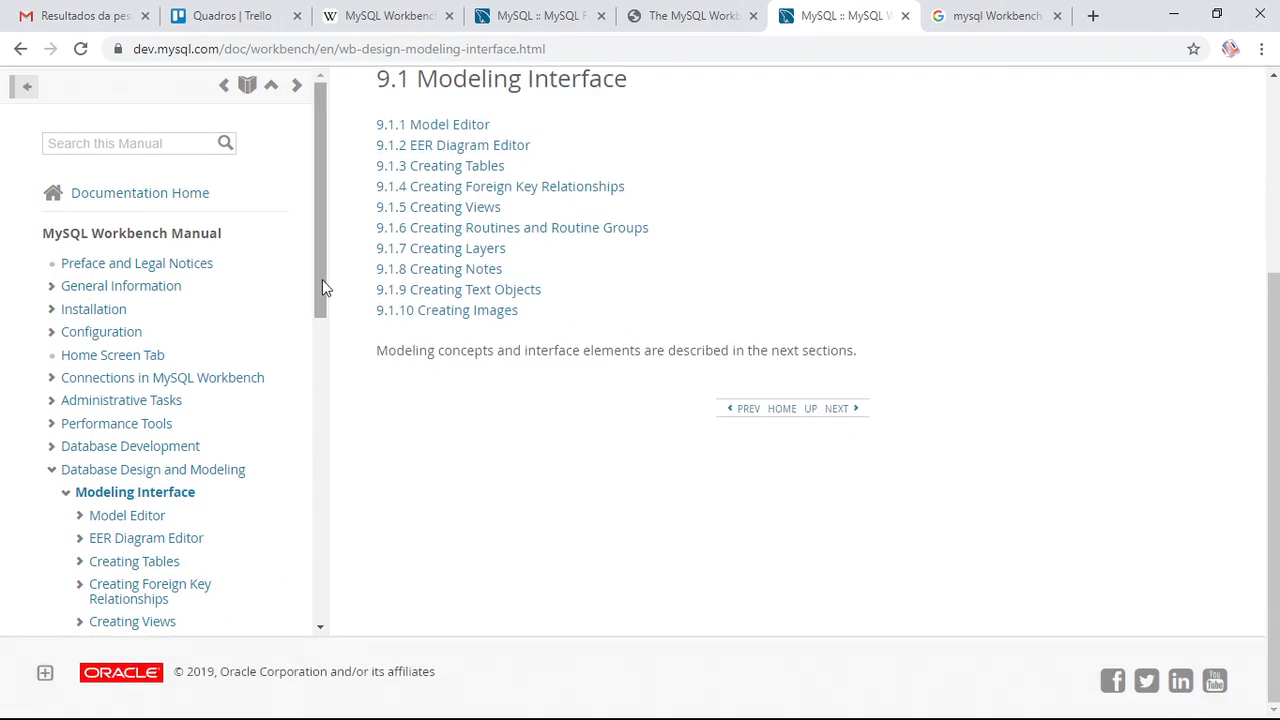
left_click_drag(322, 274, 328, 357)
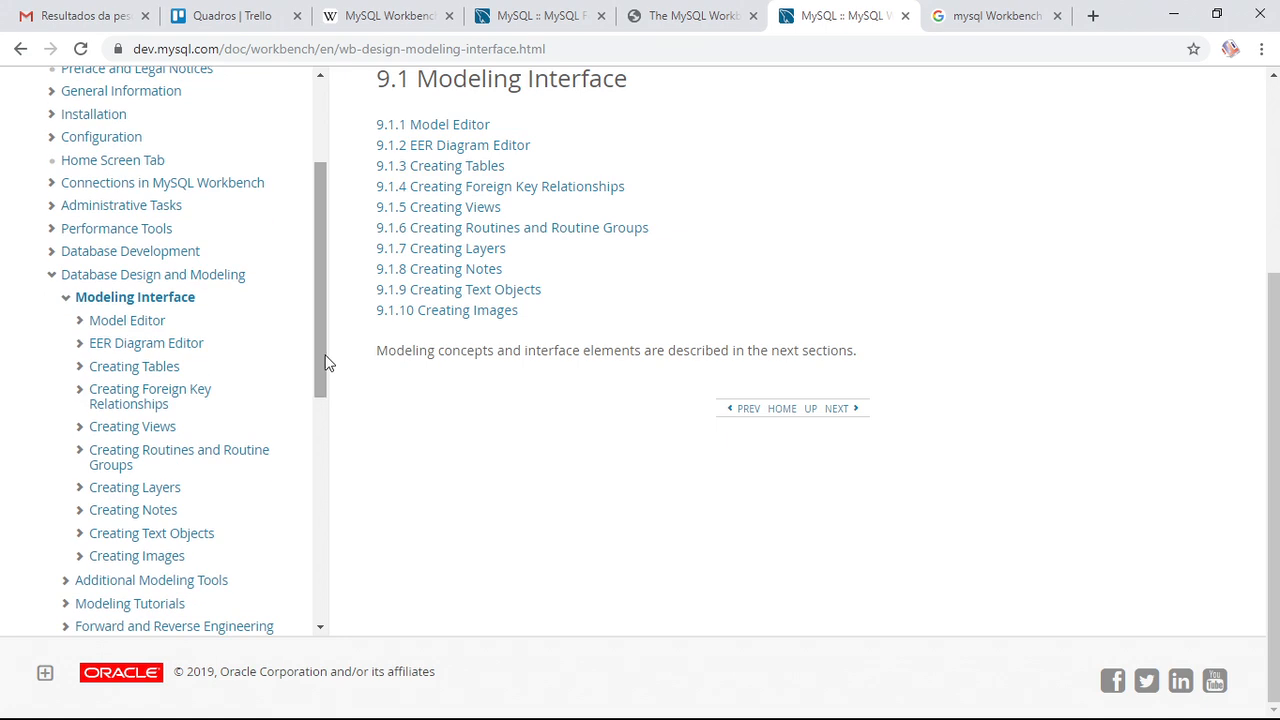
left_click(140, 322)
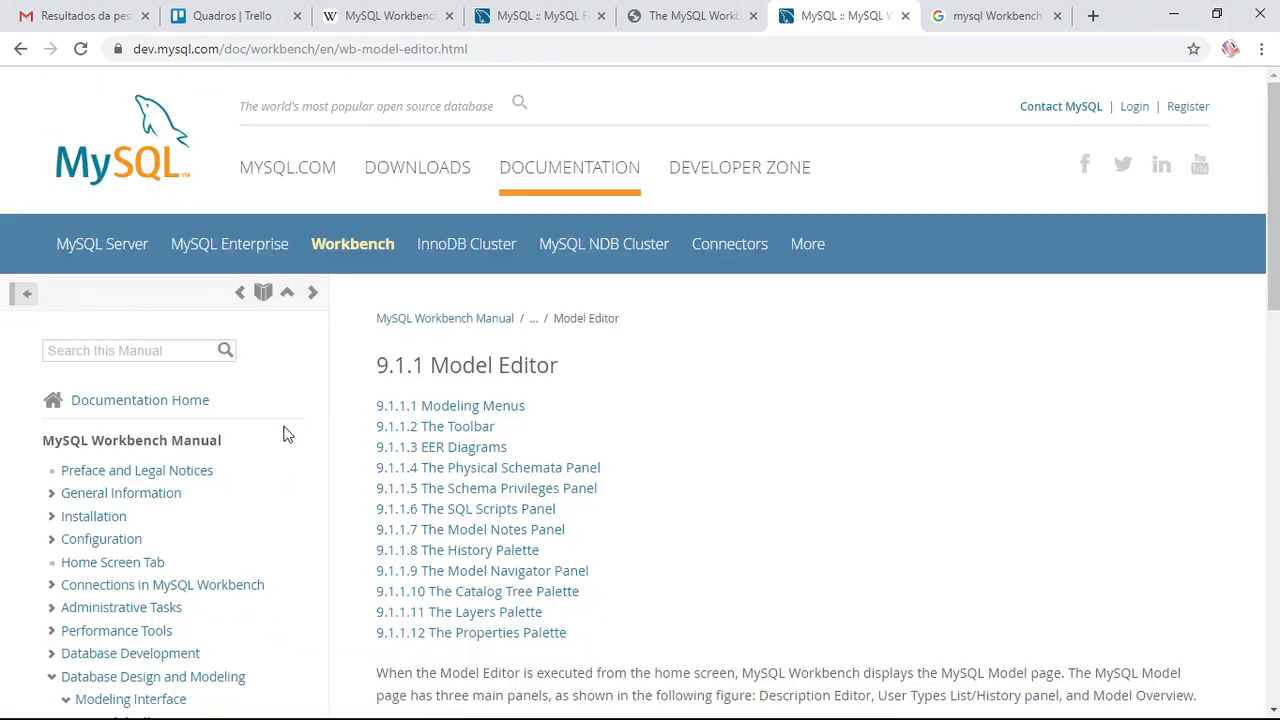
scroll(287, 433, "down", 5)
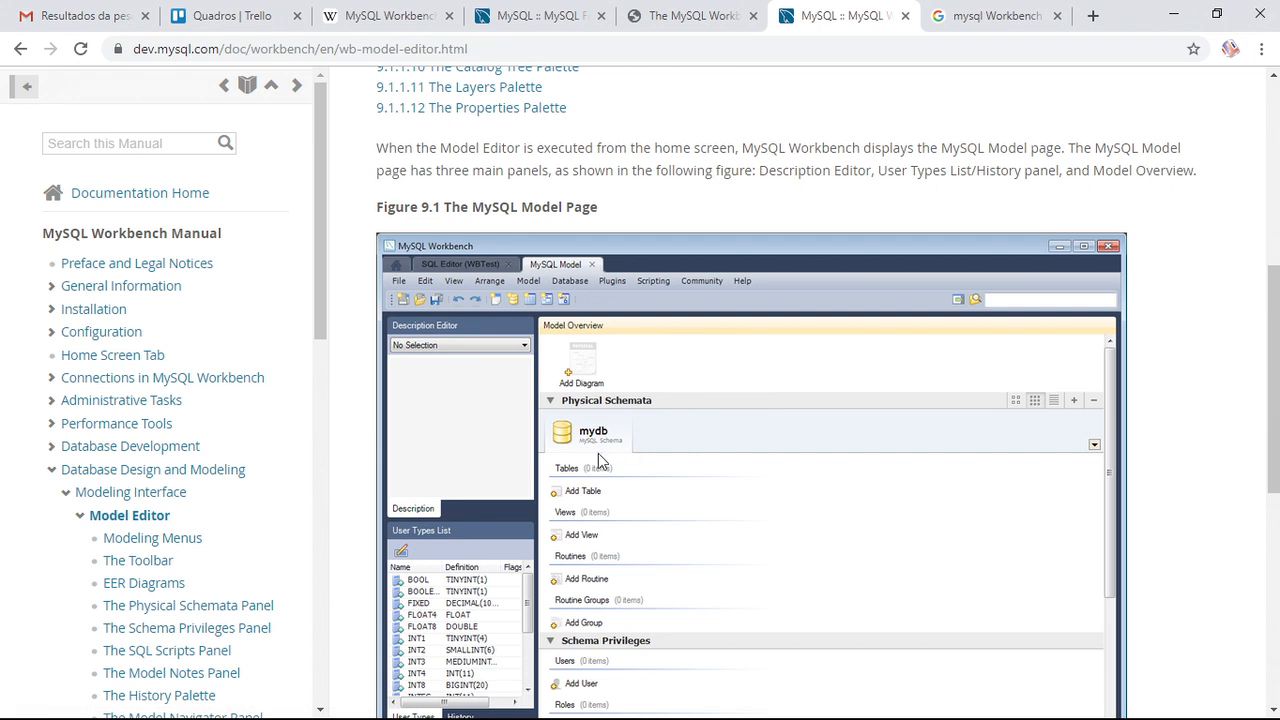
Read the manual's Toolbar page and follow its reference to the Vertical Toolbar section.
left_click(138, 561)
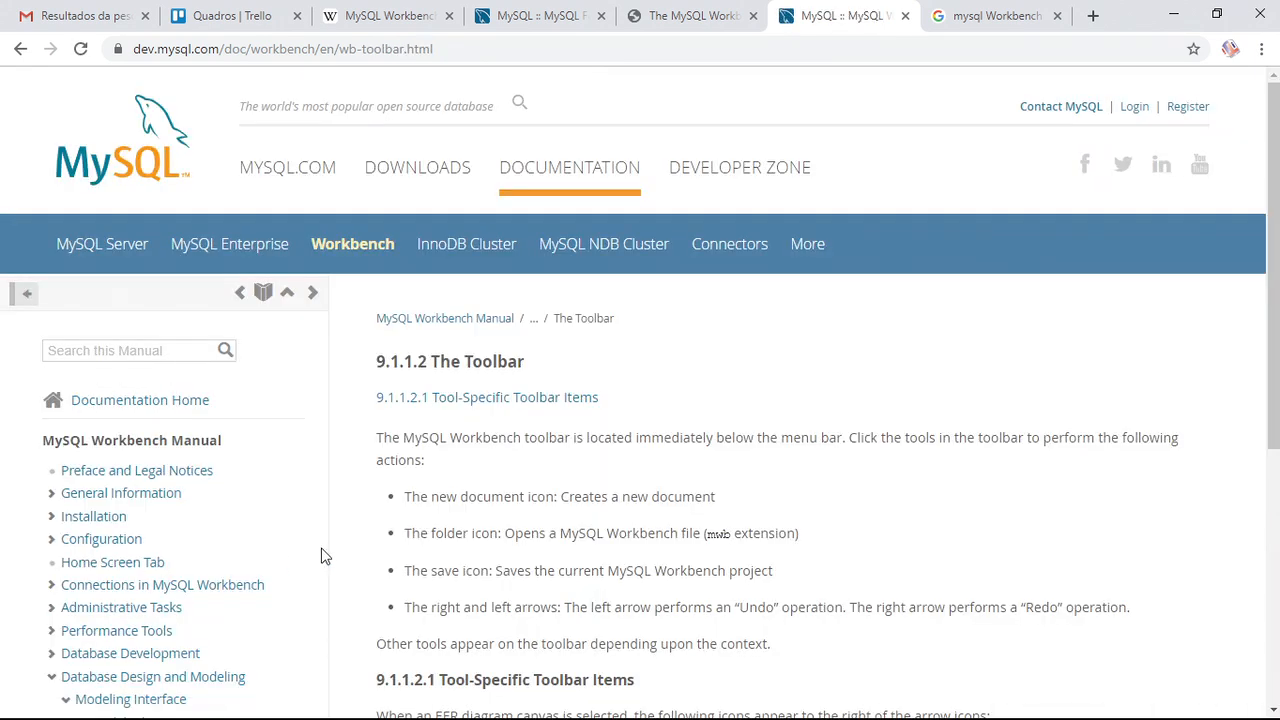
left_click_drag(1272, 345, 1270, 549)
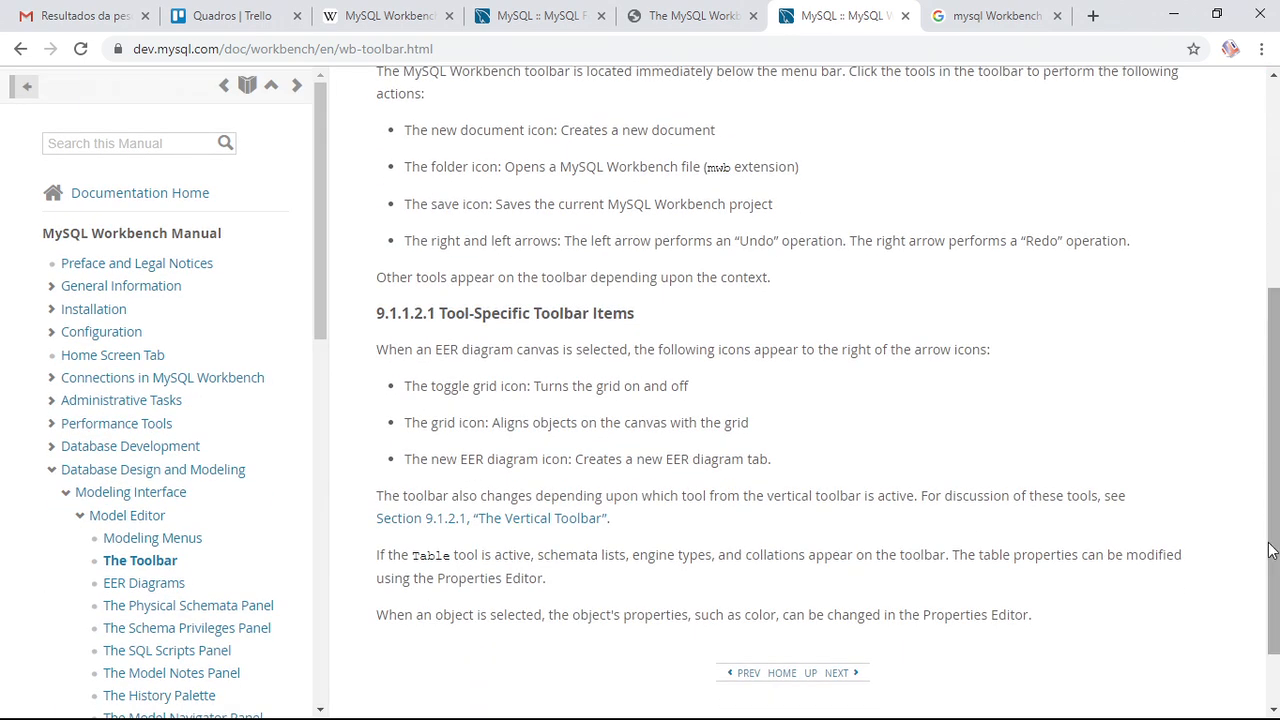
left_click(512, 522)
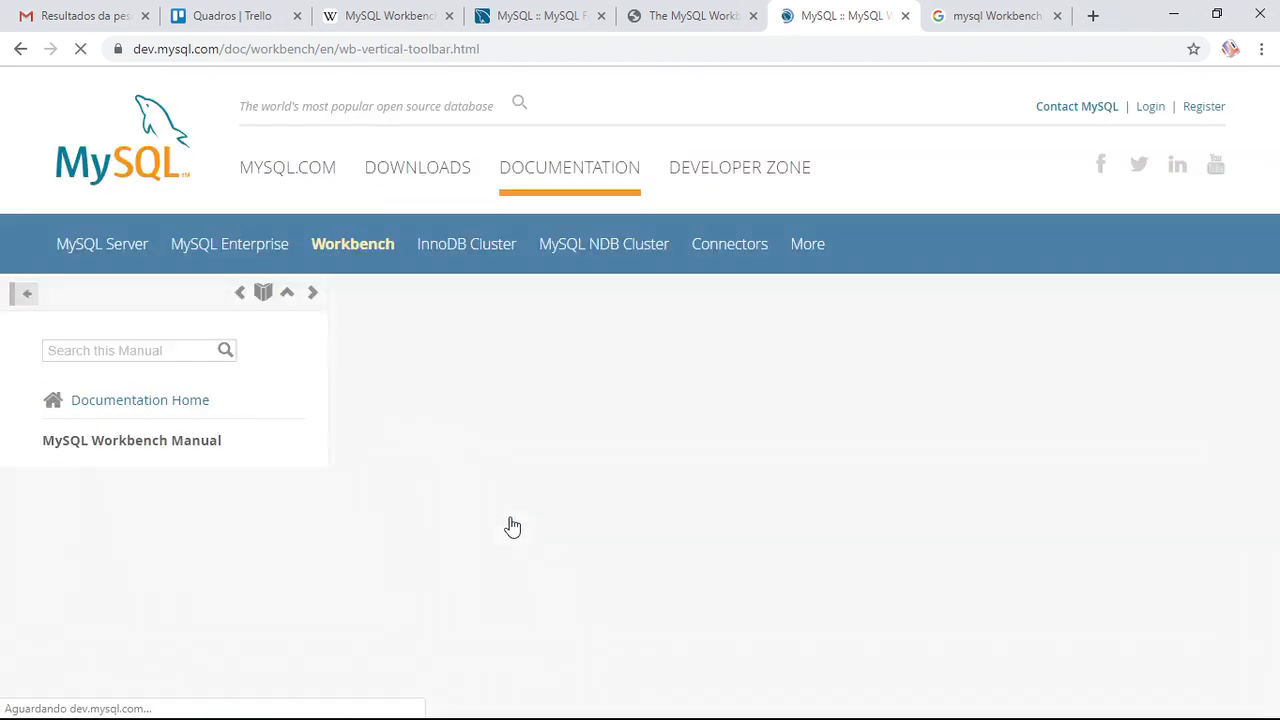
scroll(826, 462, "down", 2)
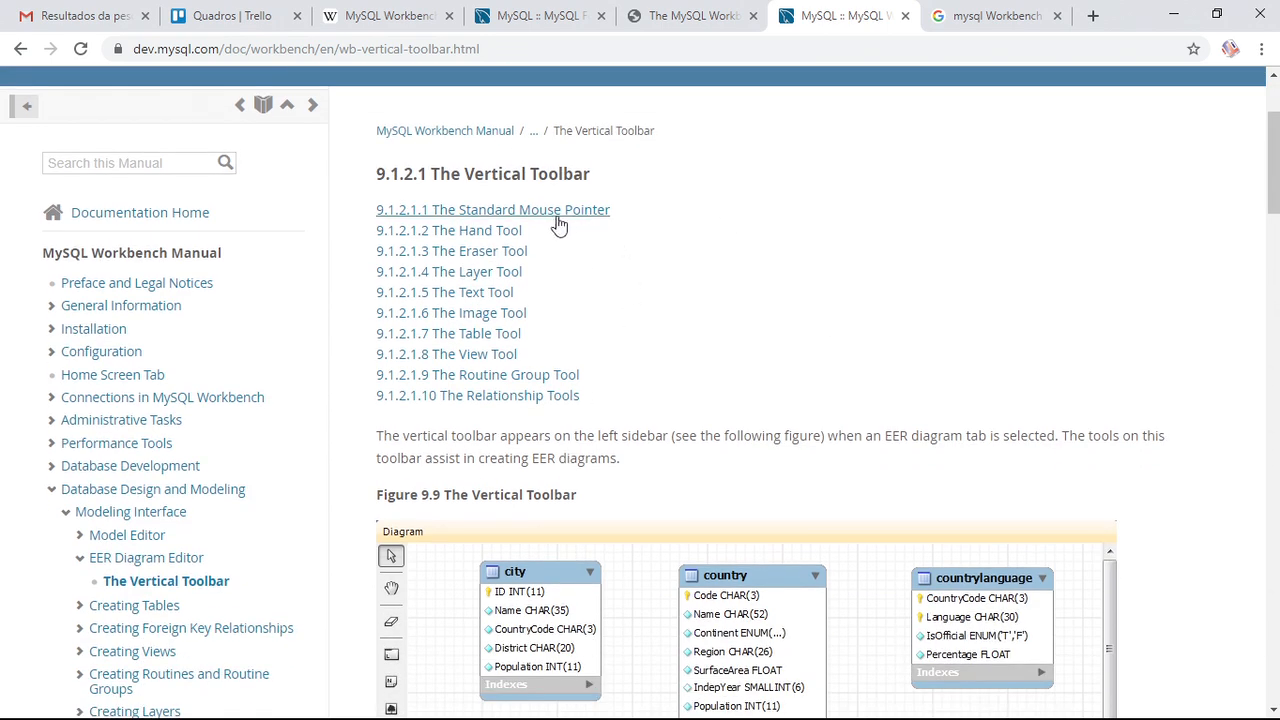
Compare the manual's tool list with the EER diagram in MySQL Workbench and try the Hand tool on the canvas.
key("alt+Tab")
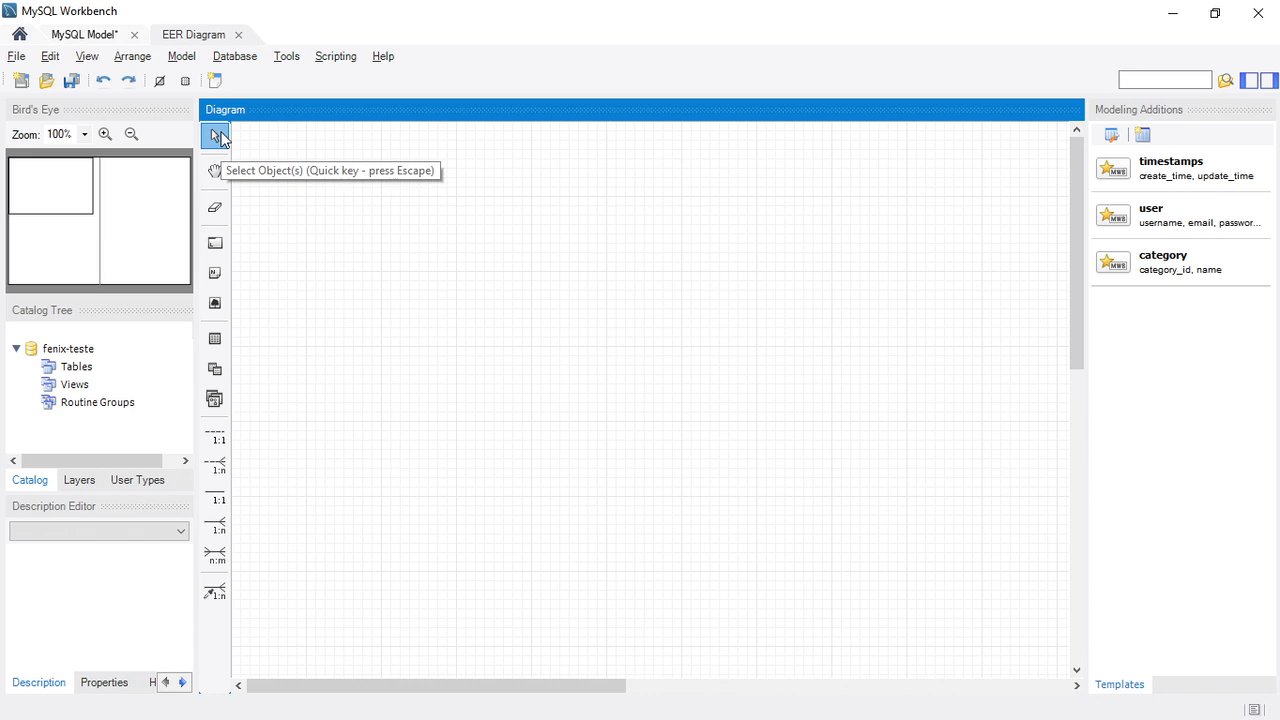
key("alt+Tab")
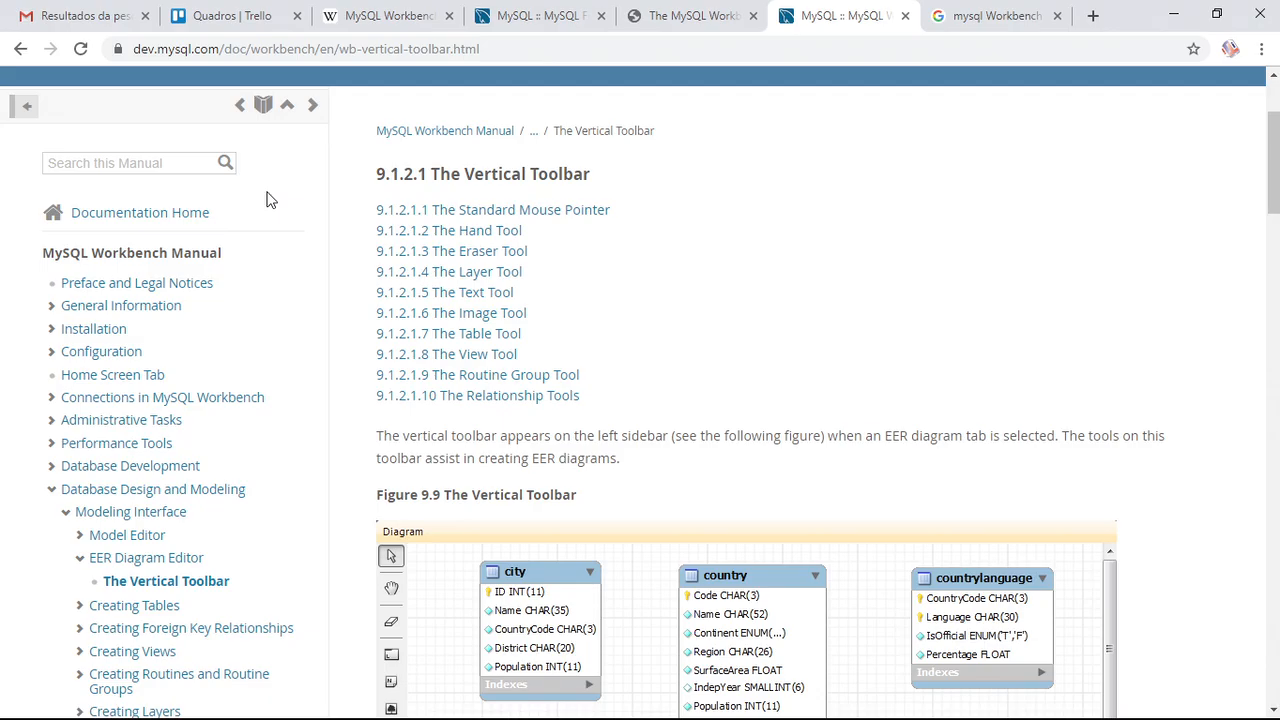
key("alt+Tab")
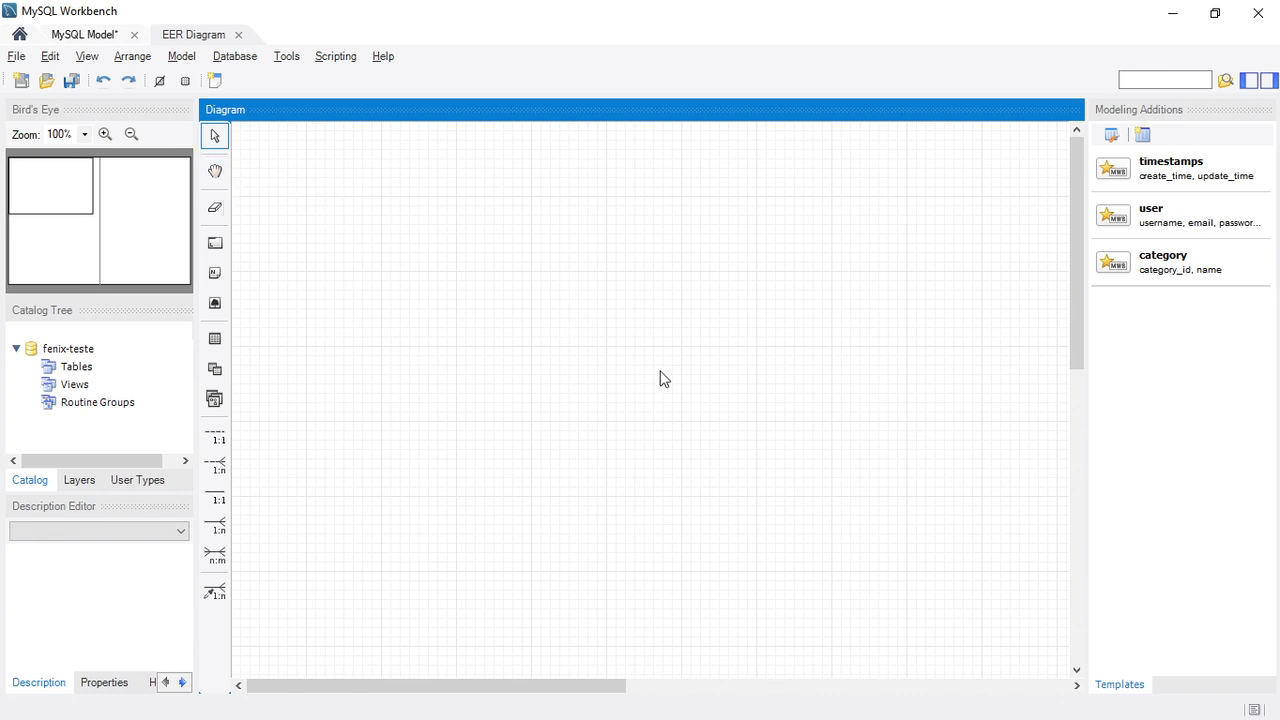
left_click(215, 171)
left_click_drag(758, 492, 969, 560)
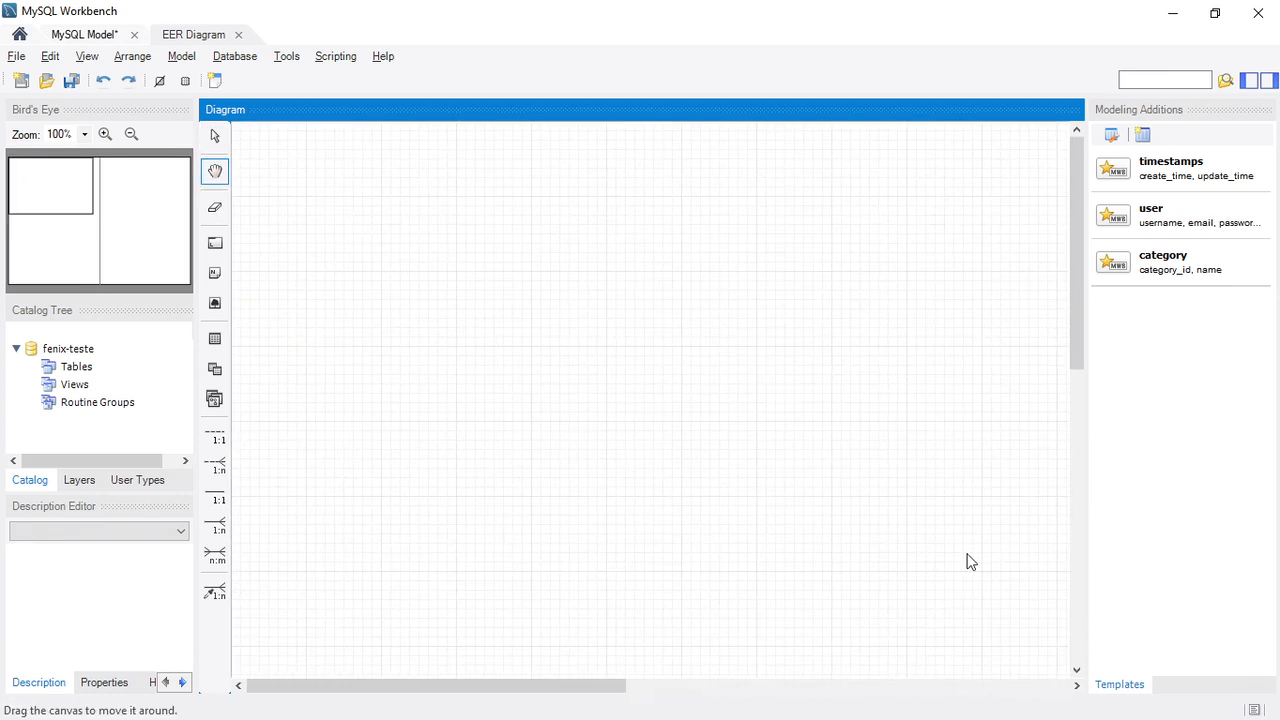
Check the Eraser tool entry in the manual, then activate the diagram's Eraser, Hand and Select Object tools in turn.
key("alt+Tab")
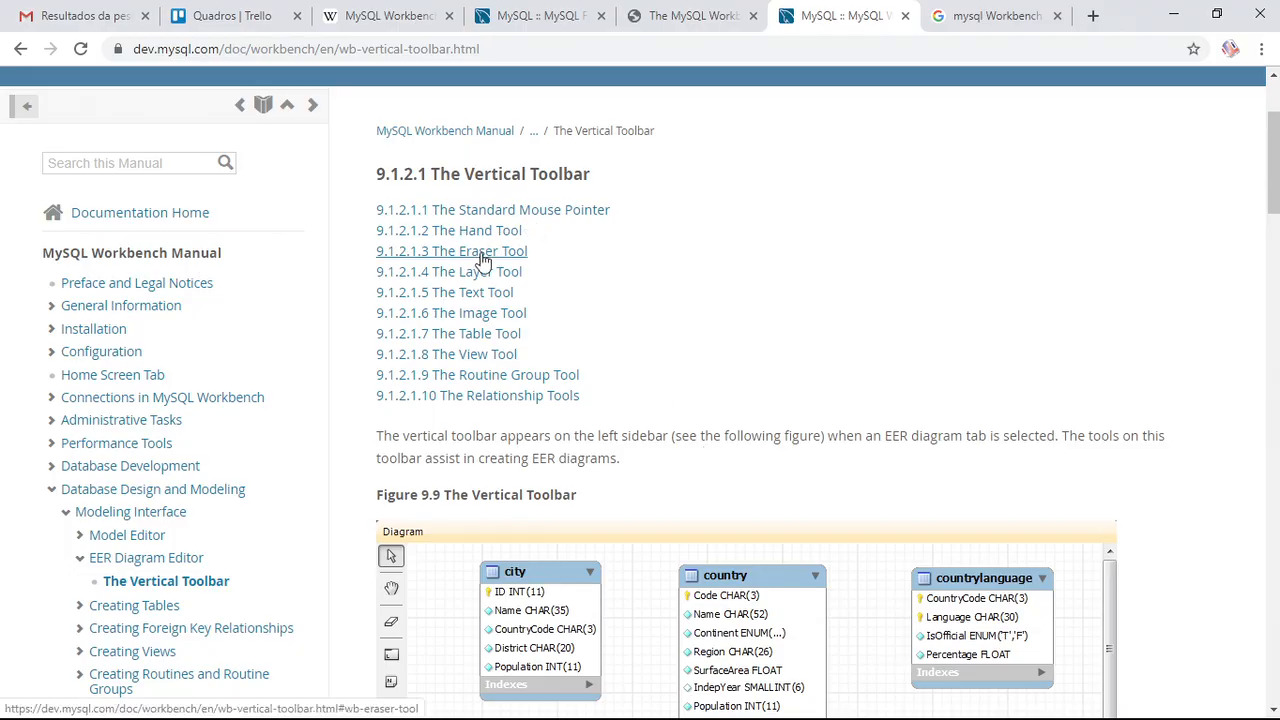
scroll(487, 254, "up", 2)
key("alt+Tab")
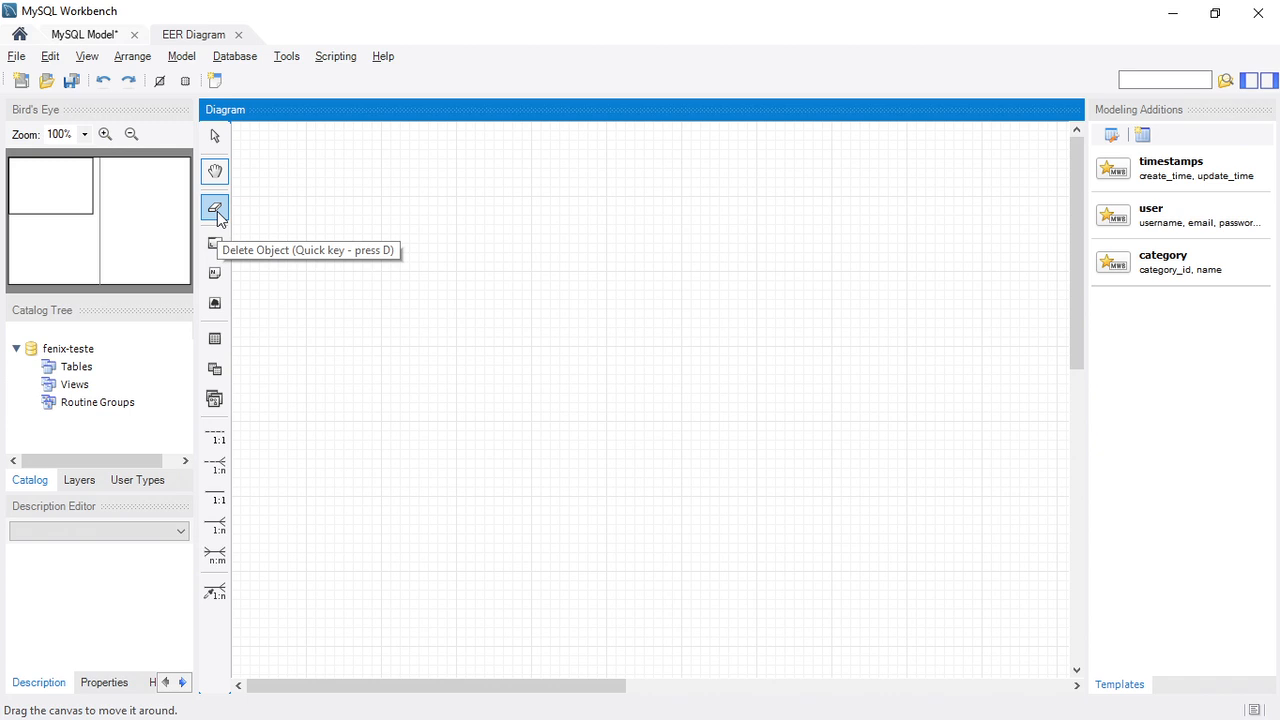
key("d")
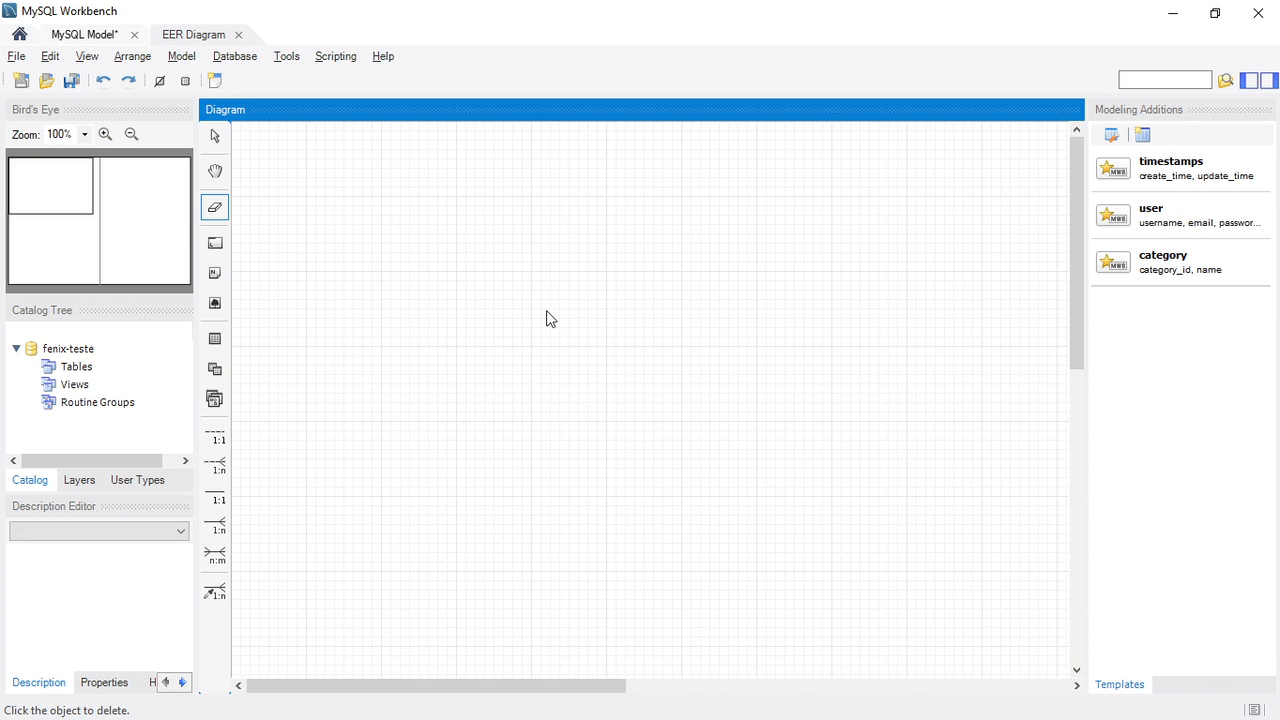
key("h")
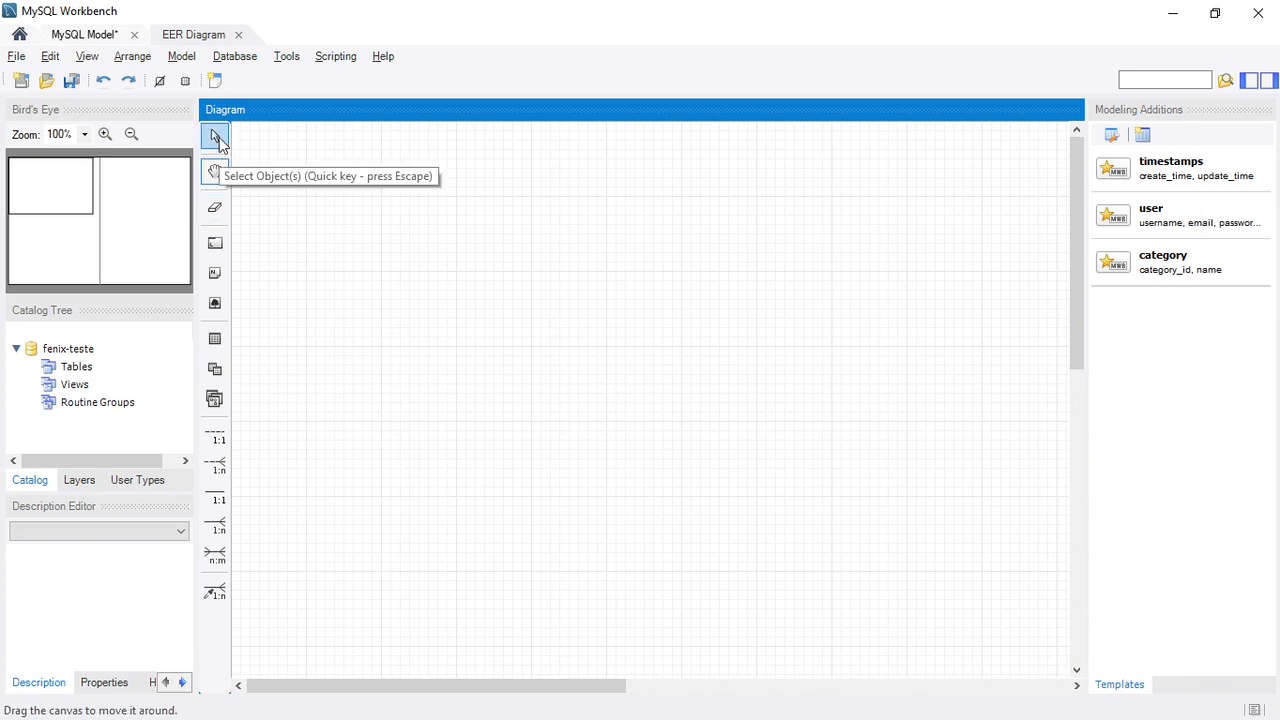
key("Escape")
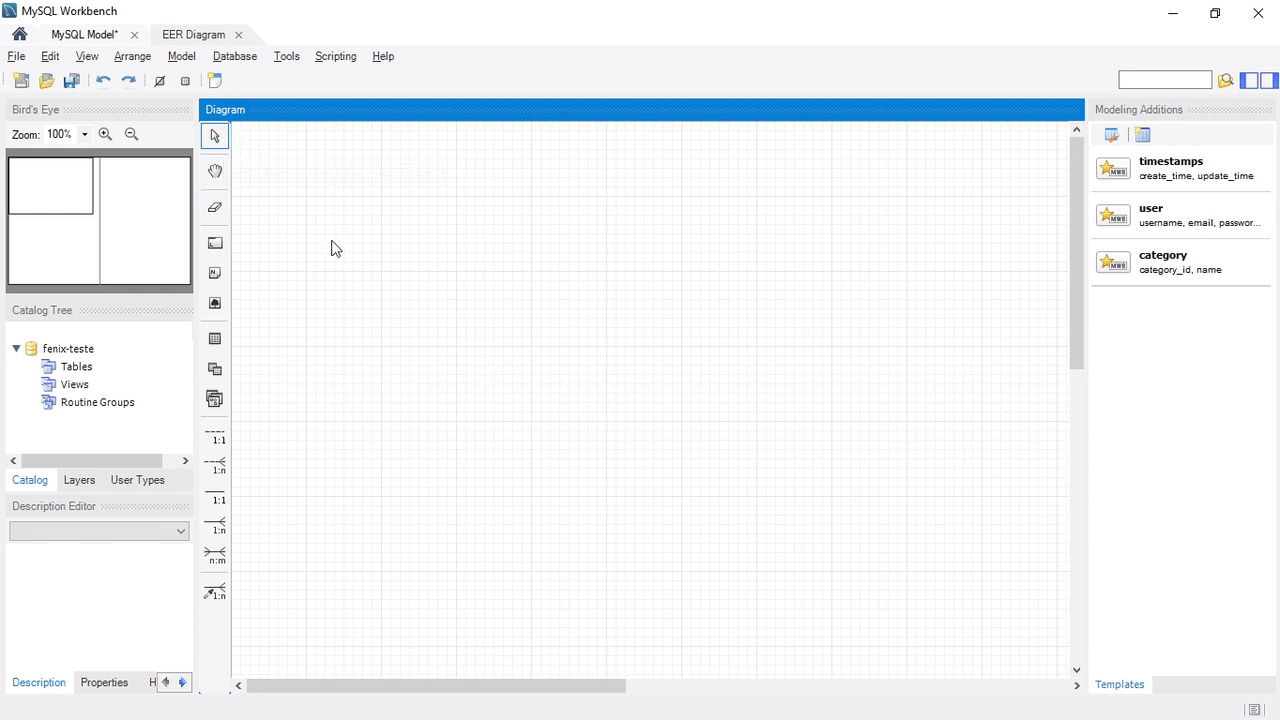
Look up the Layer tool in the browser manual and activate it in the MySQL Workbench diagram.
key("alt+Tab")
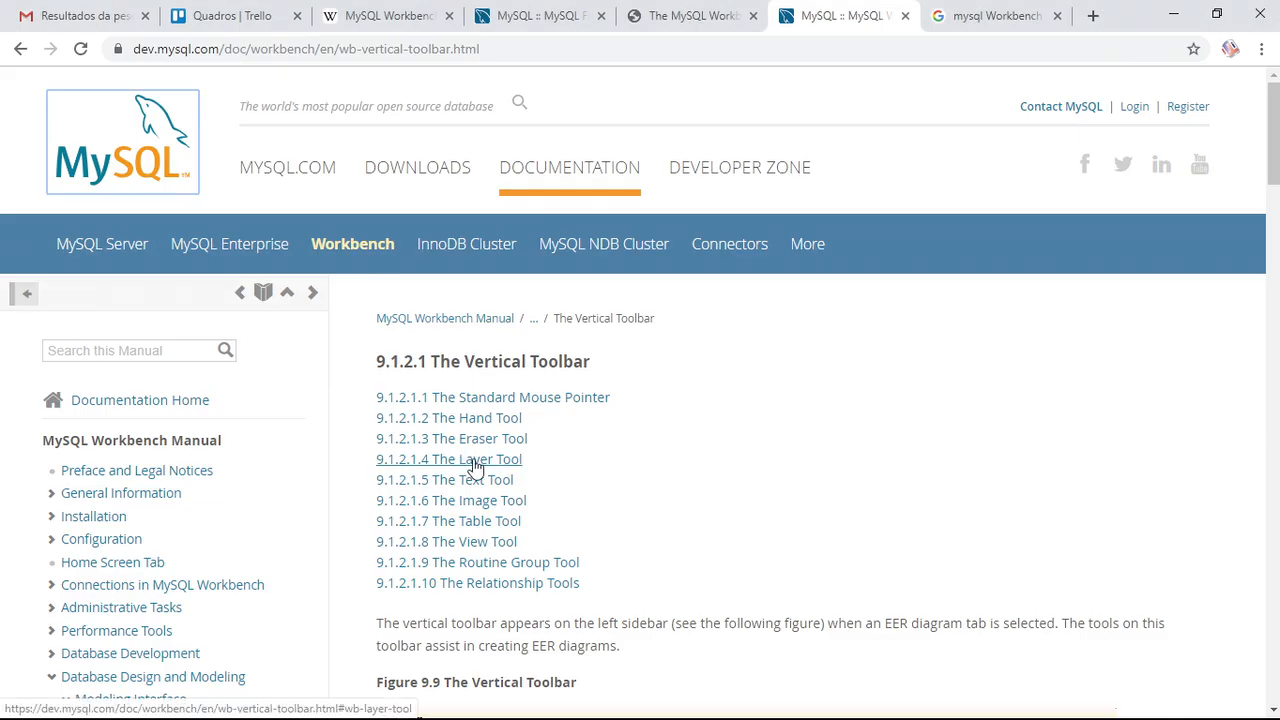
key("alt+Tab")
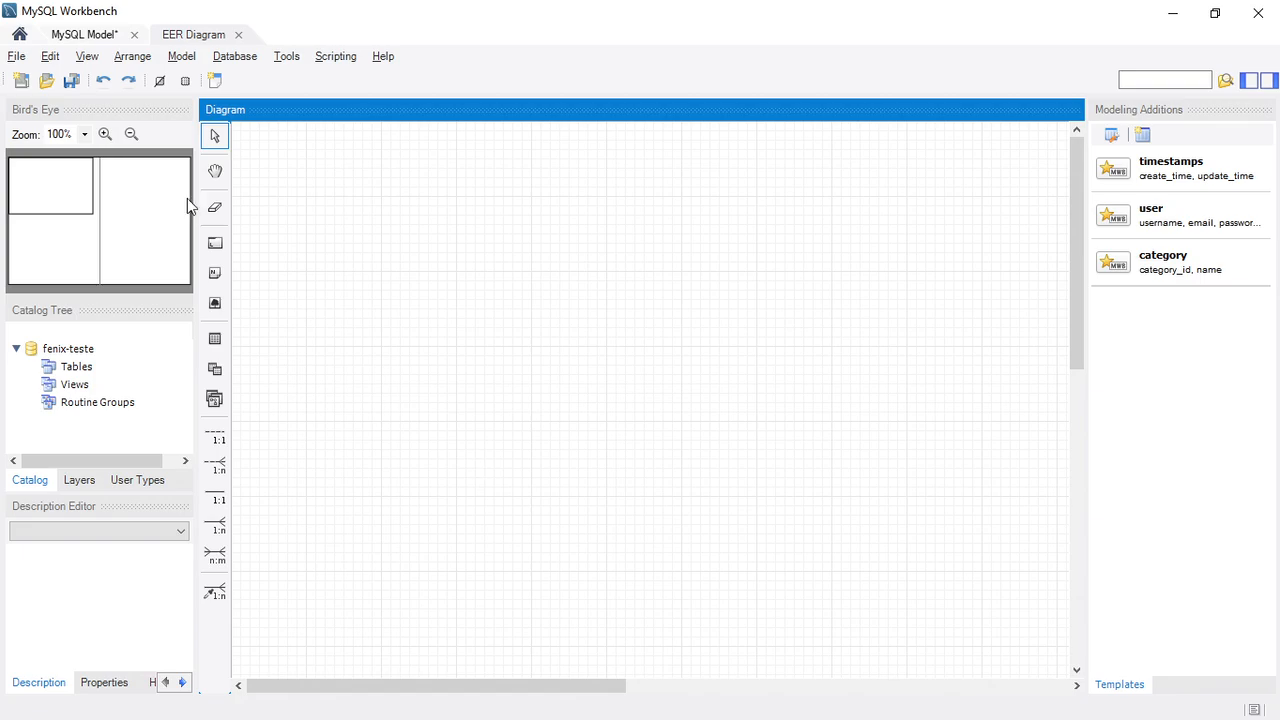
left_click(215, 245)
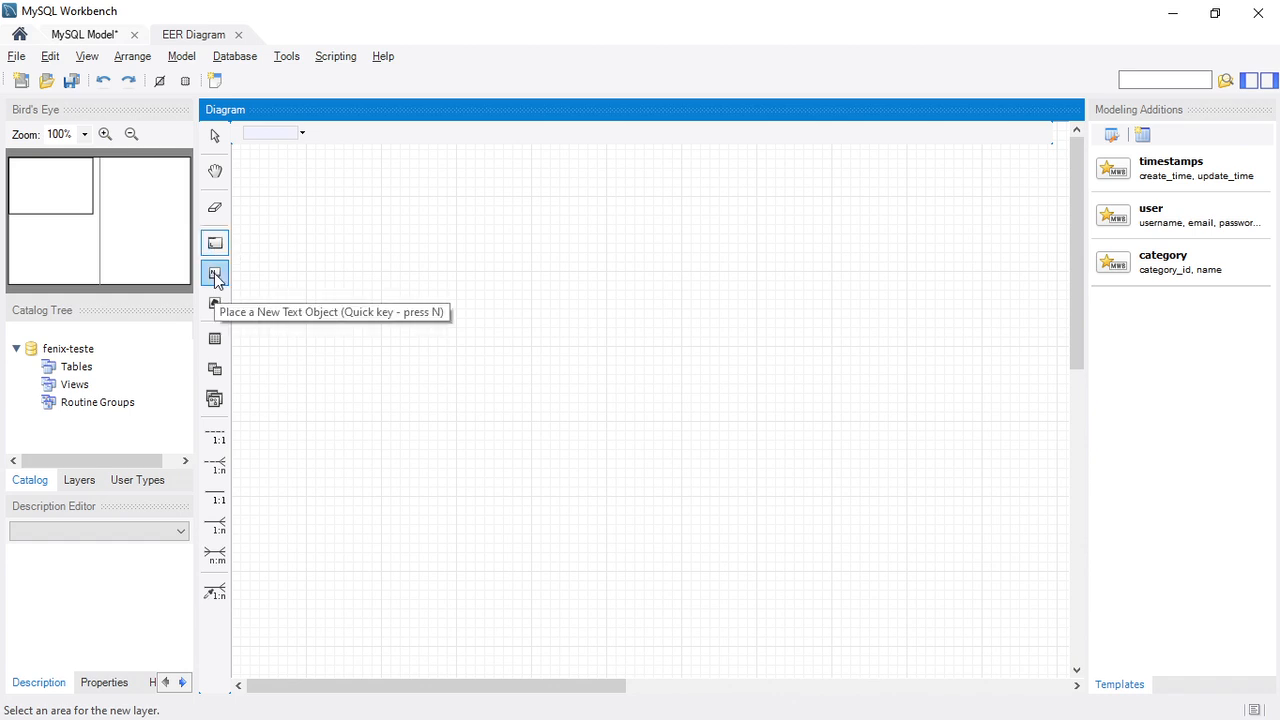
Look up the Text tool in the browser manual and activate it in the MySQL Workbench diagram.
key("alt+Tab")
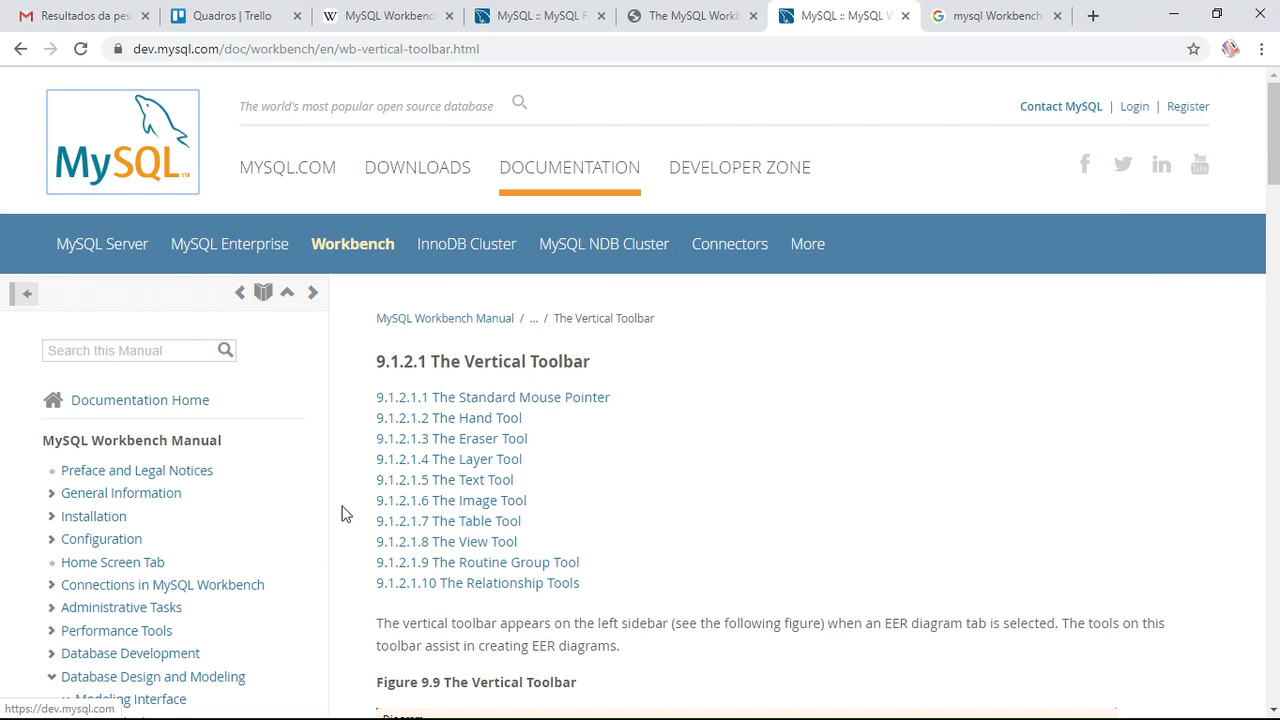
key("alt+Tab")
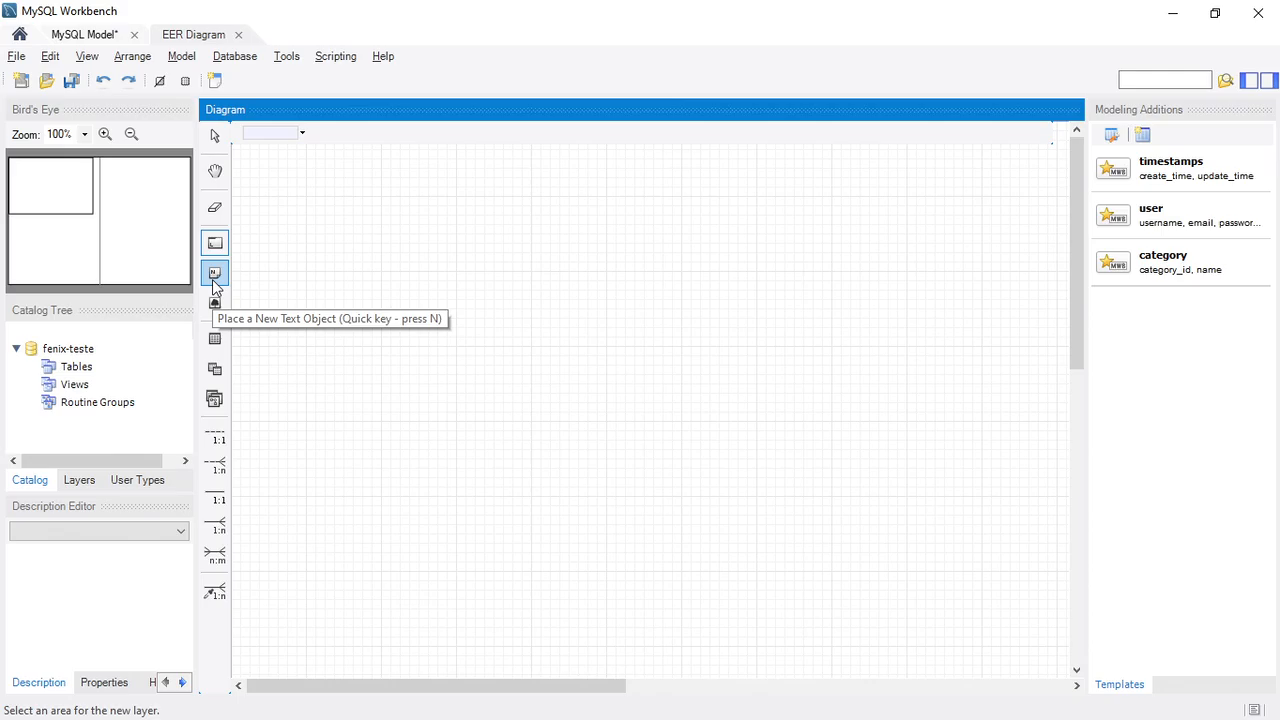
key("alt+Tab")
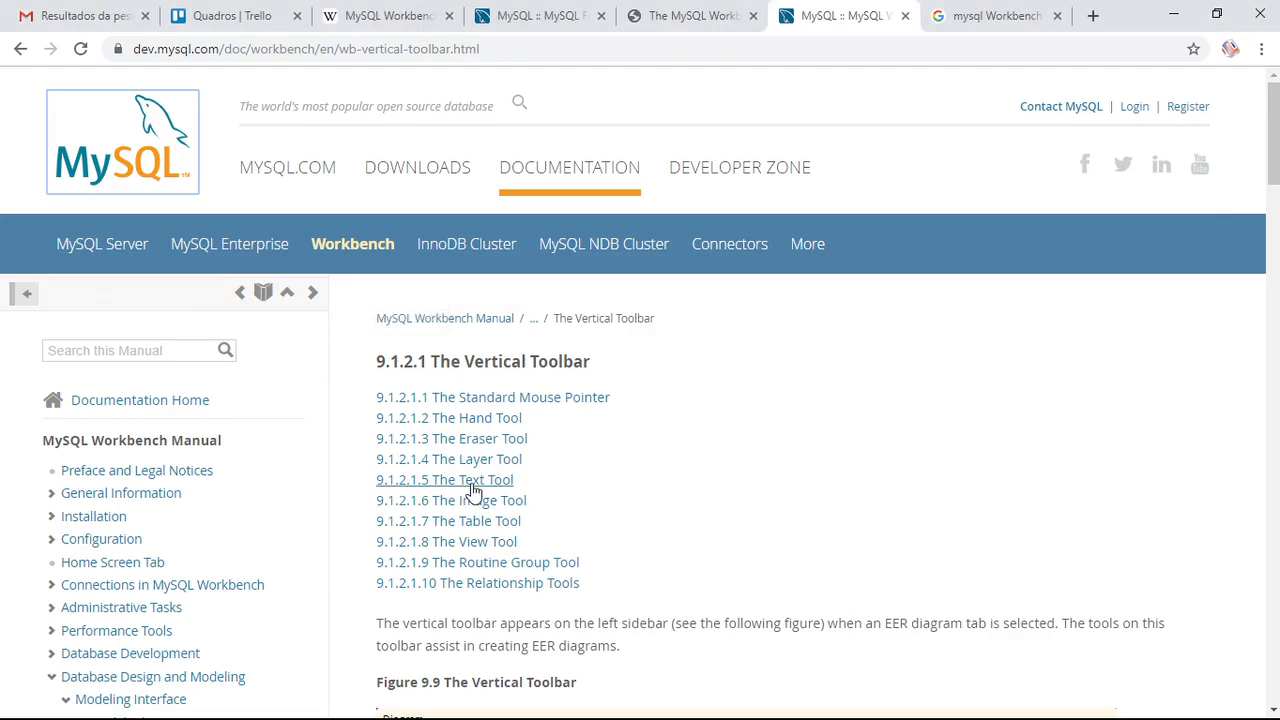
key("alt+Tab")
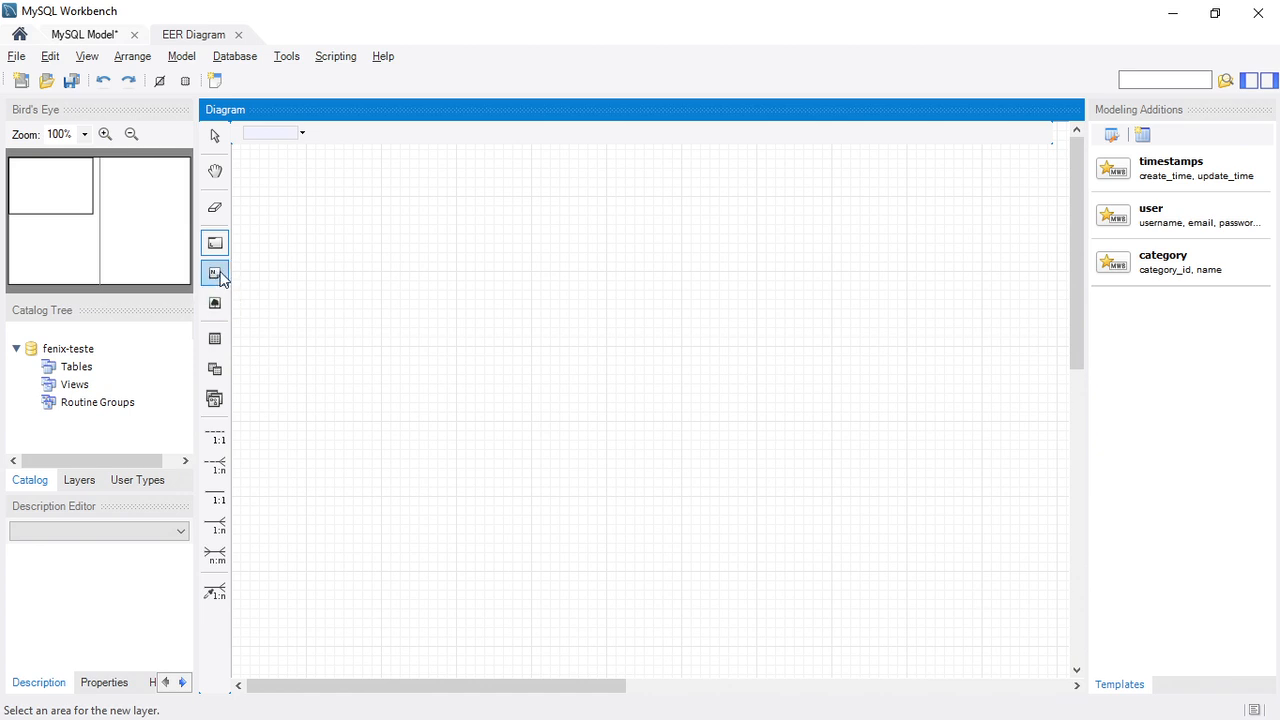
key("n")
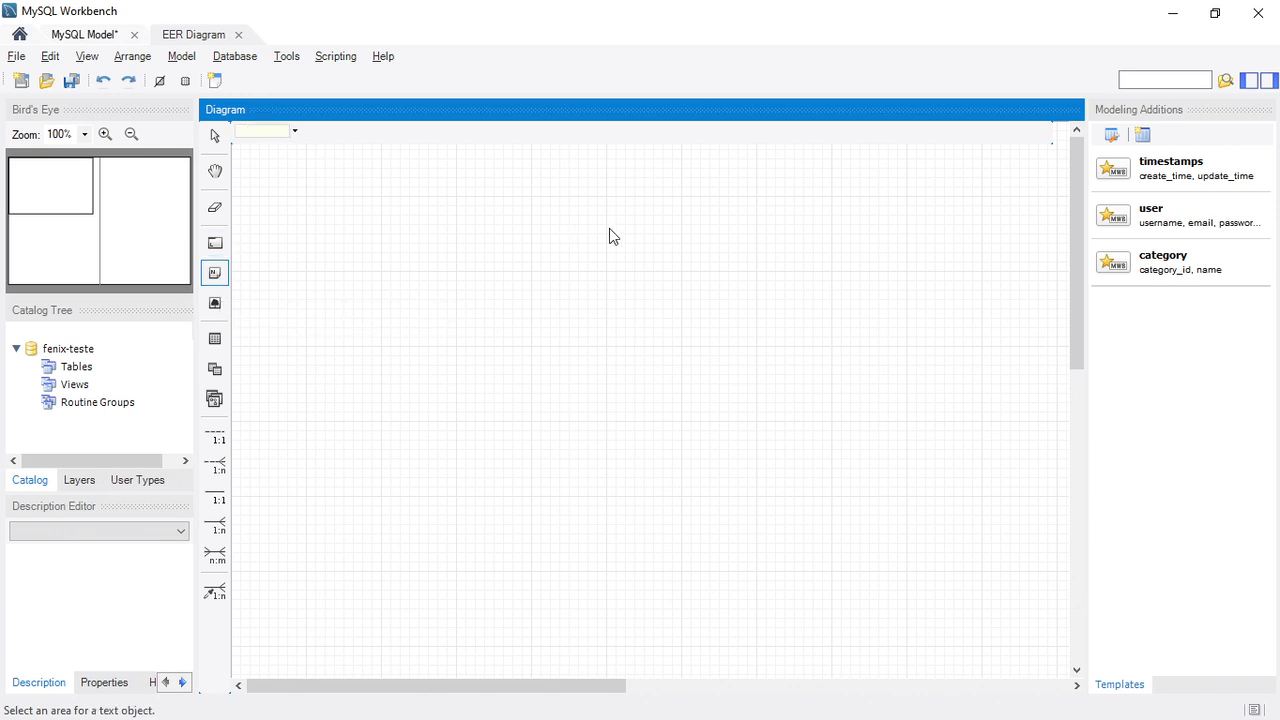
Activate the diagram's Image tool and switch from it to the View tool.
left_click(215, 303)
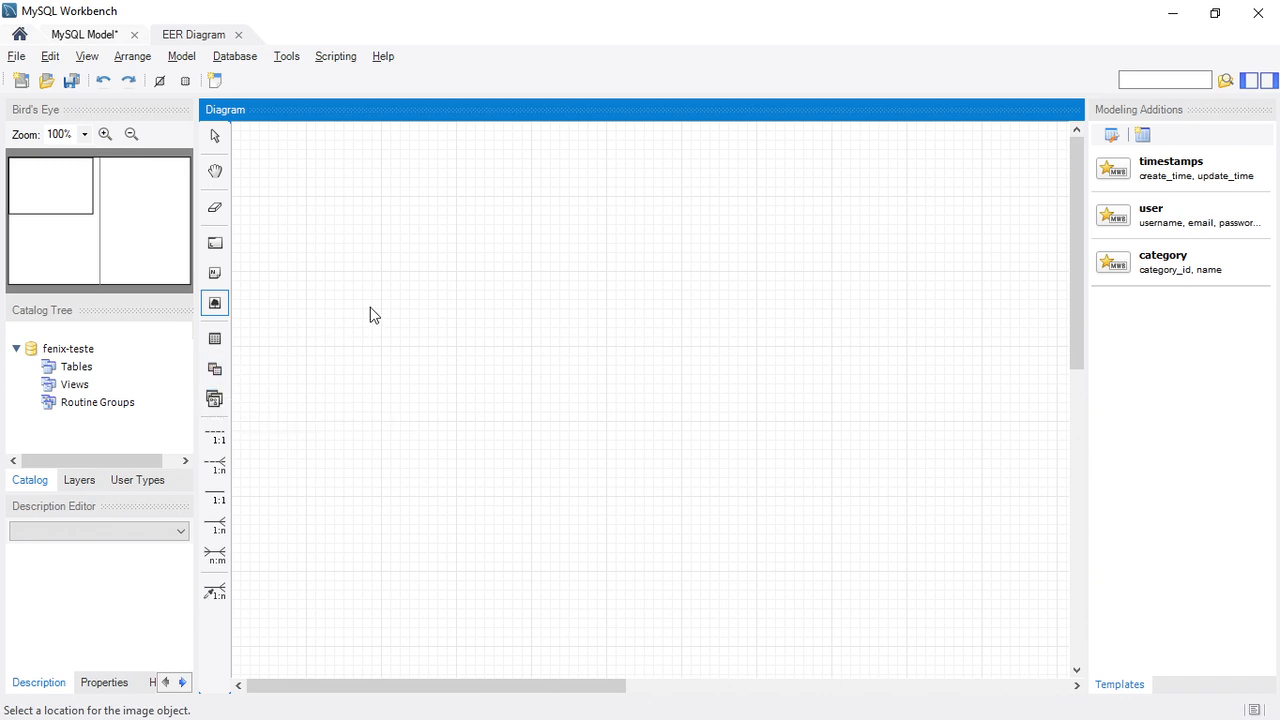
key("v")
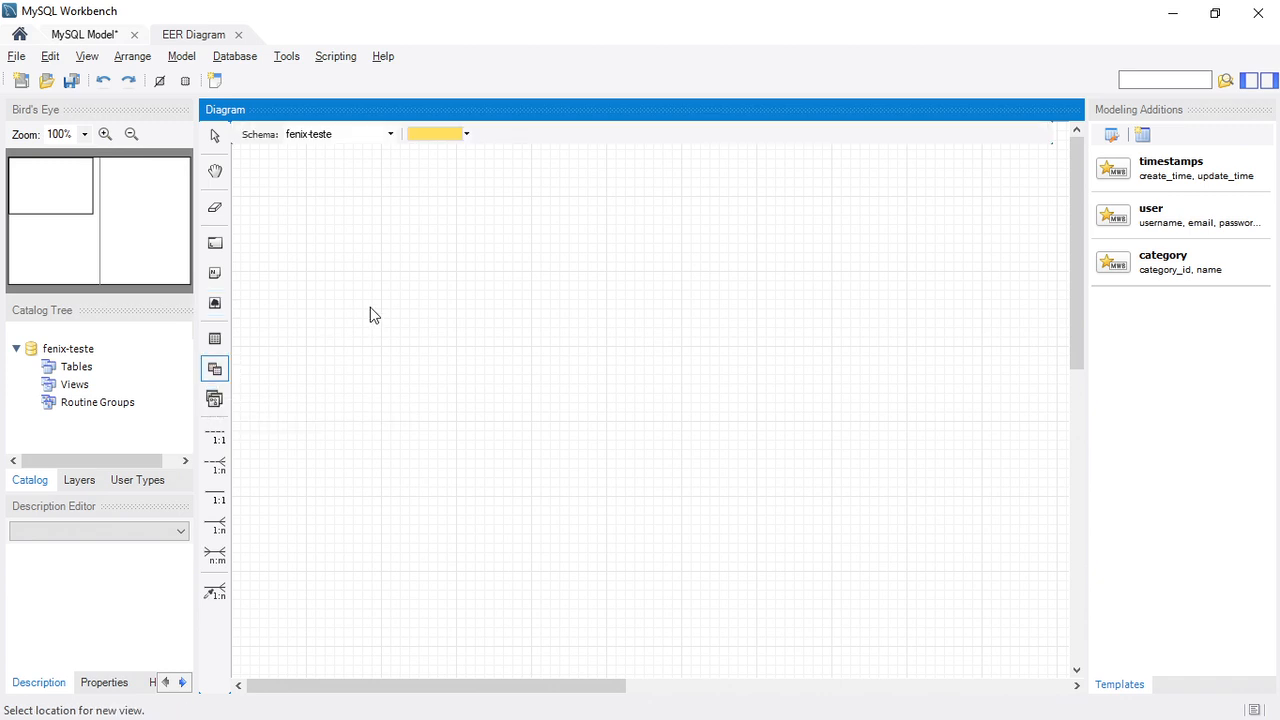
Activate the diagram's Table tool and switch from it to the Routine Group tool.
left_click(216, 341)
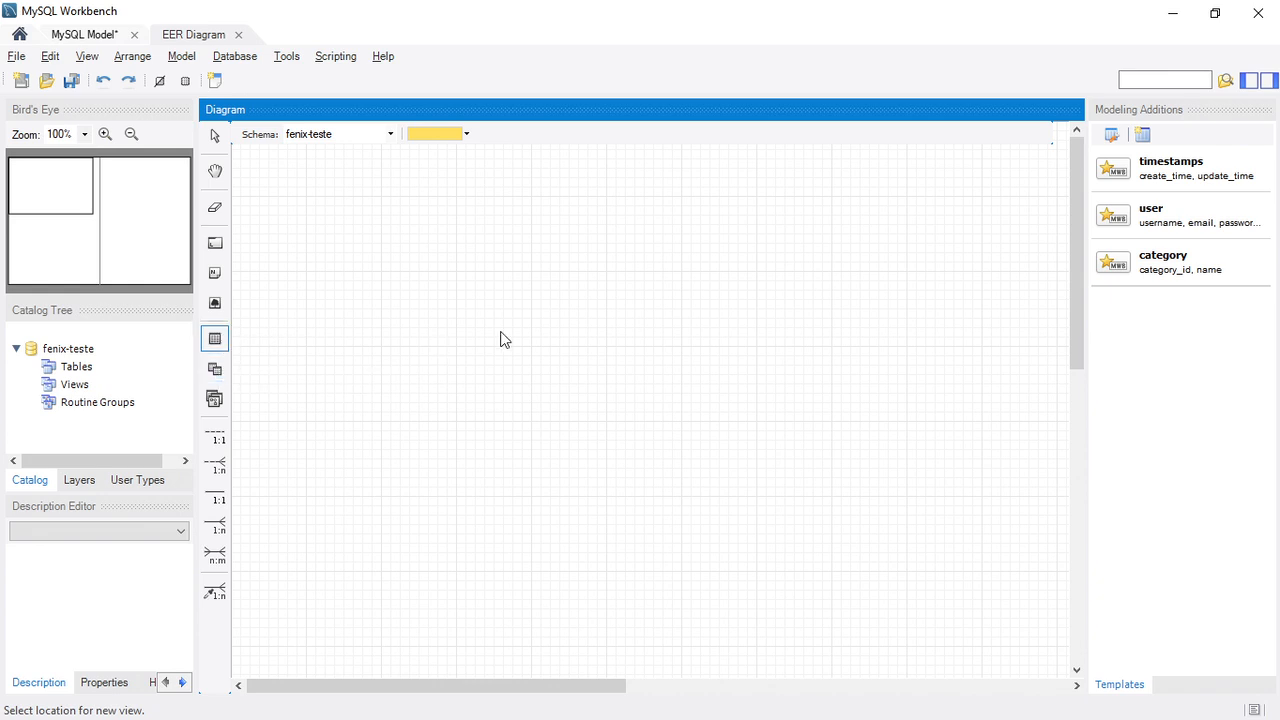
left_click(214, 408)
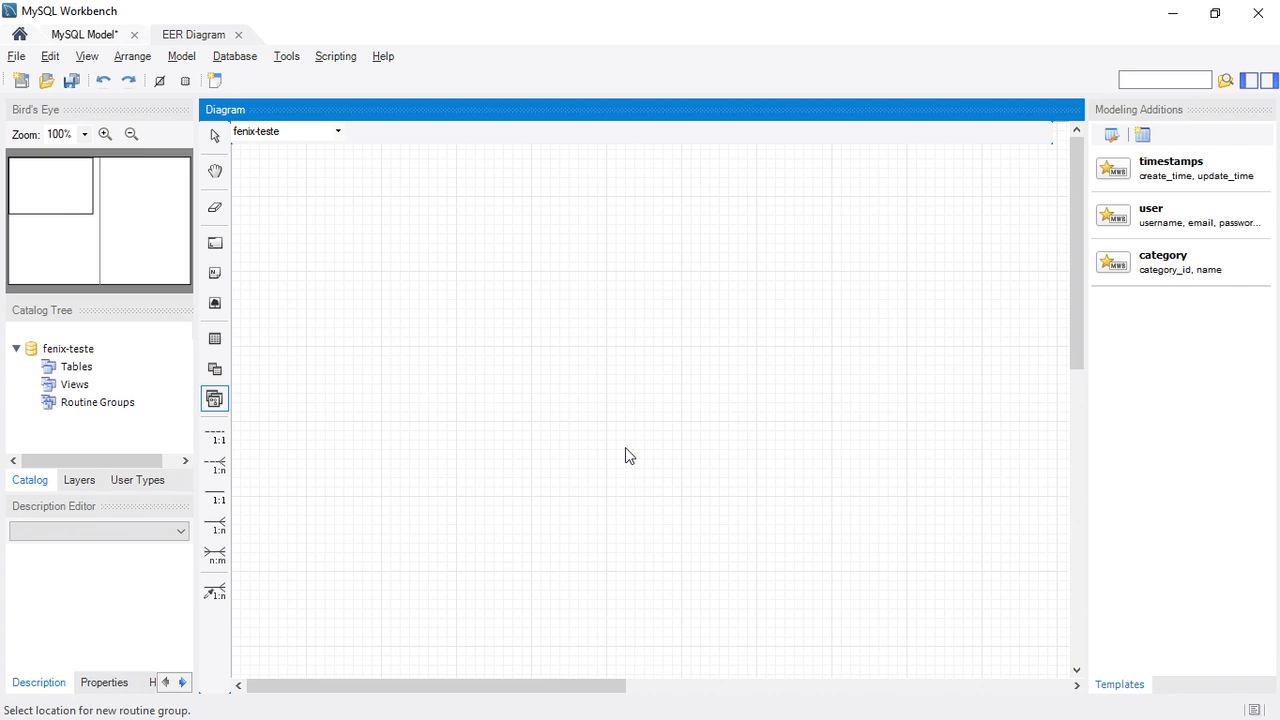
Draw a large rectangular layer on the diagram and move it to the canvas's upper-left corner.
left_click(214, 245)
left_click(331, 272)
left_click_drag(267, 184, 875, 481)
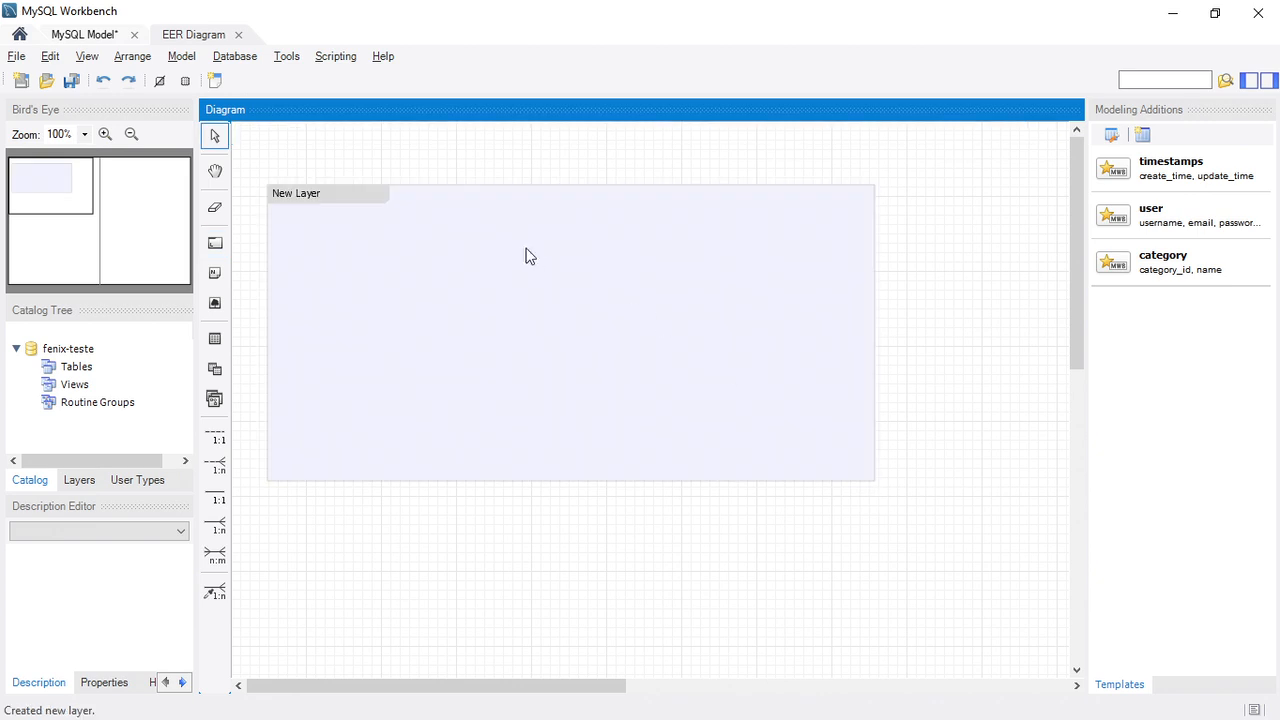
left_click_drag(366, 196, 353, 162)
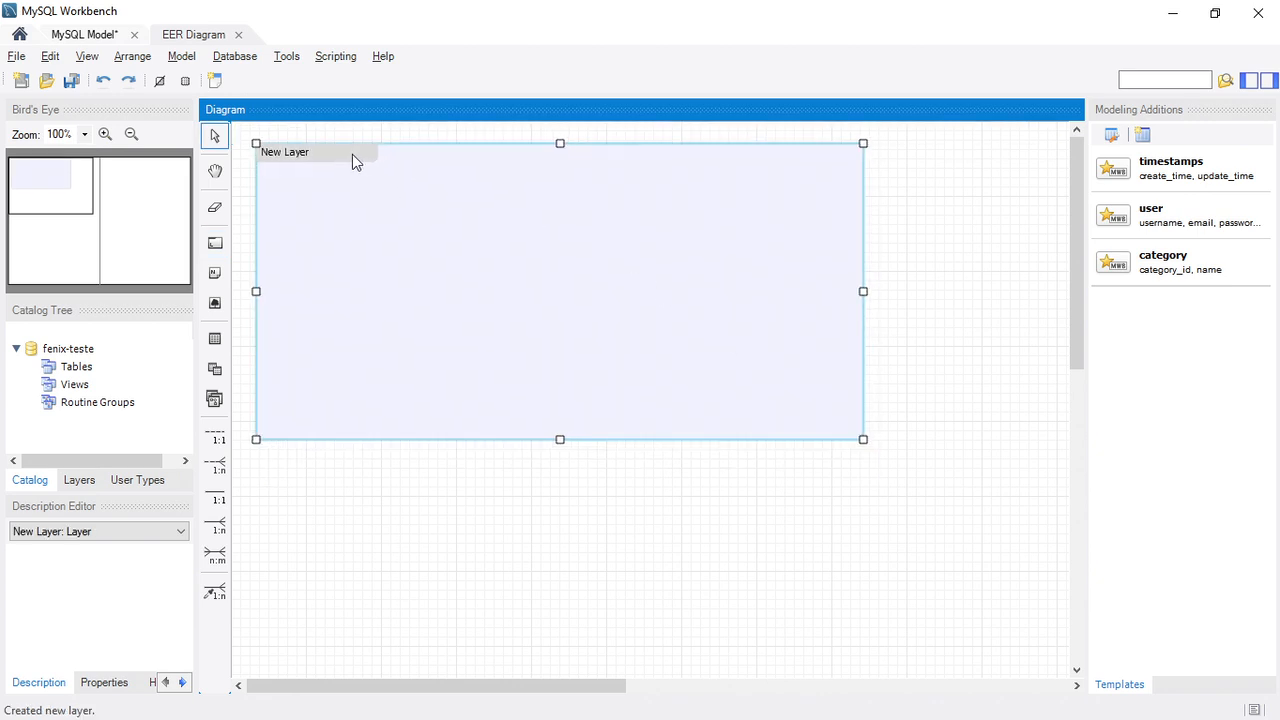
Rename the new layer as Vendas and close its editor.
double_click(352, 154)
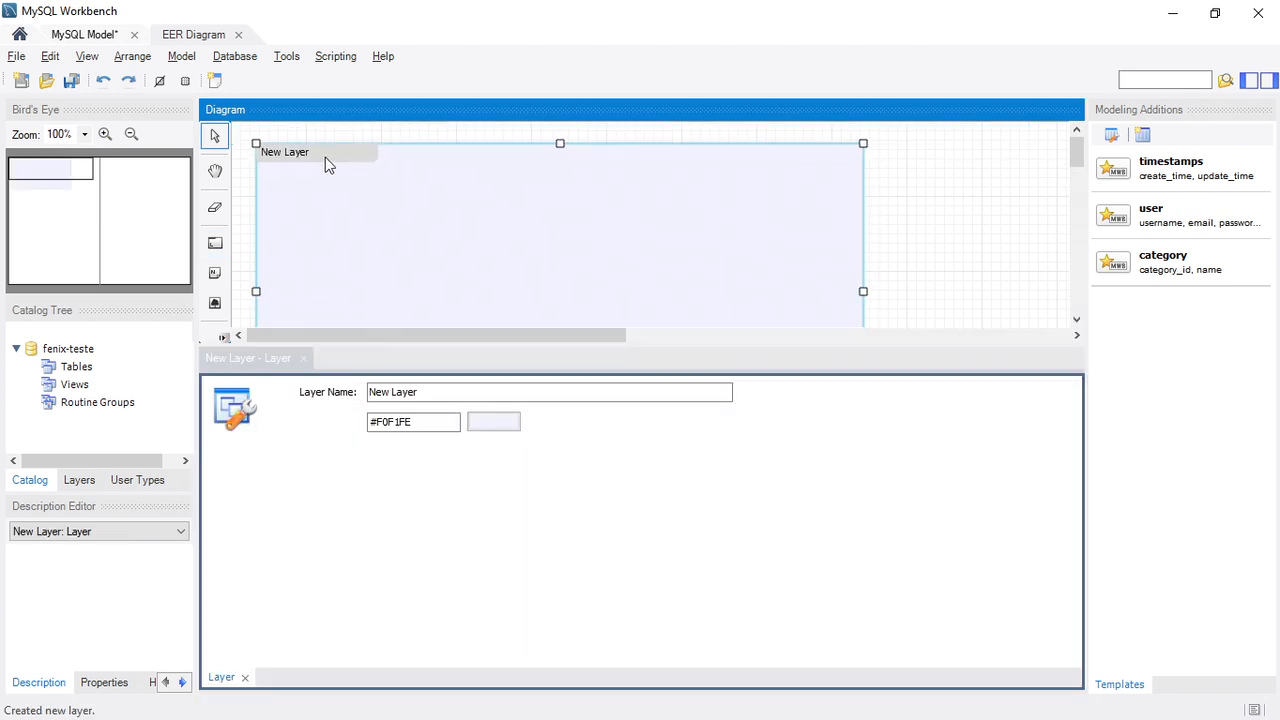
left_click(465, 397)
double_click(465, 397)
type("Vendas")
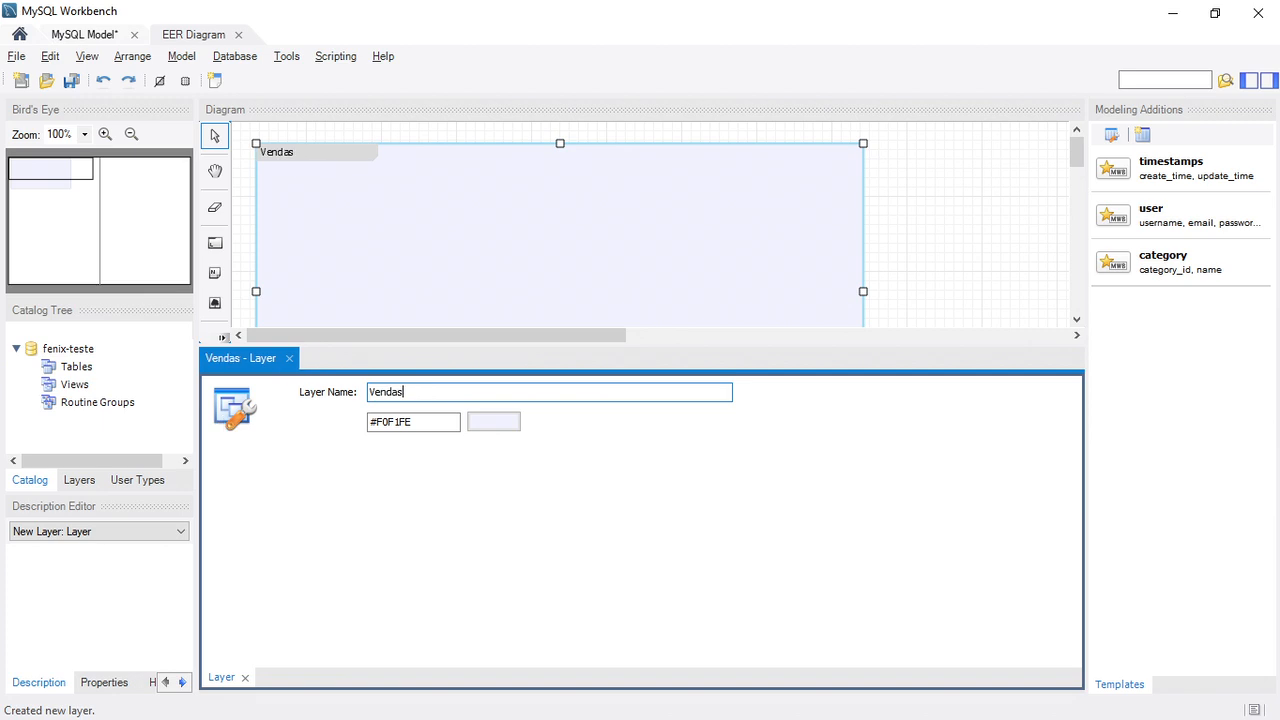
left_click(289, 358)
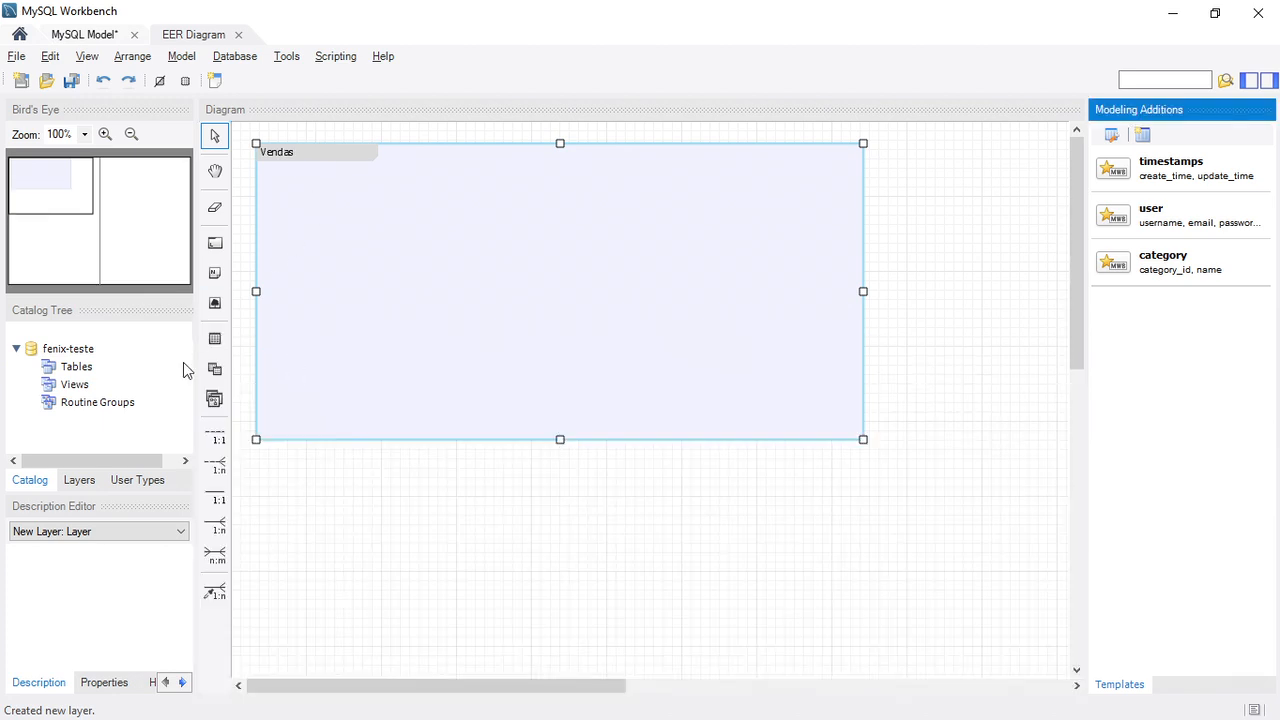
Place a new table inside the Vendas layer and name it VENDA_CABECALHO.
left_click(214, 340)
left_click(308, 212)
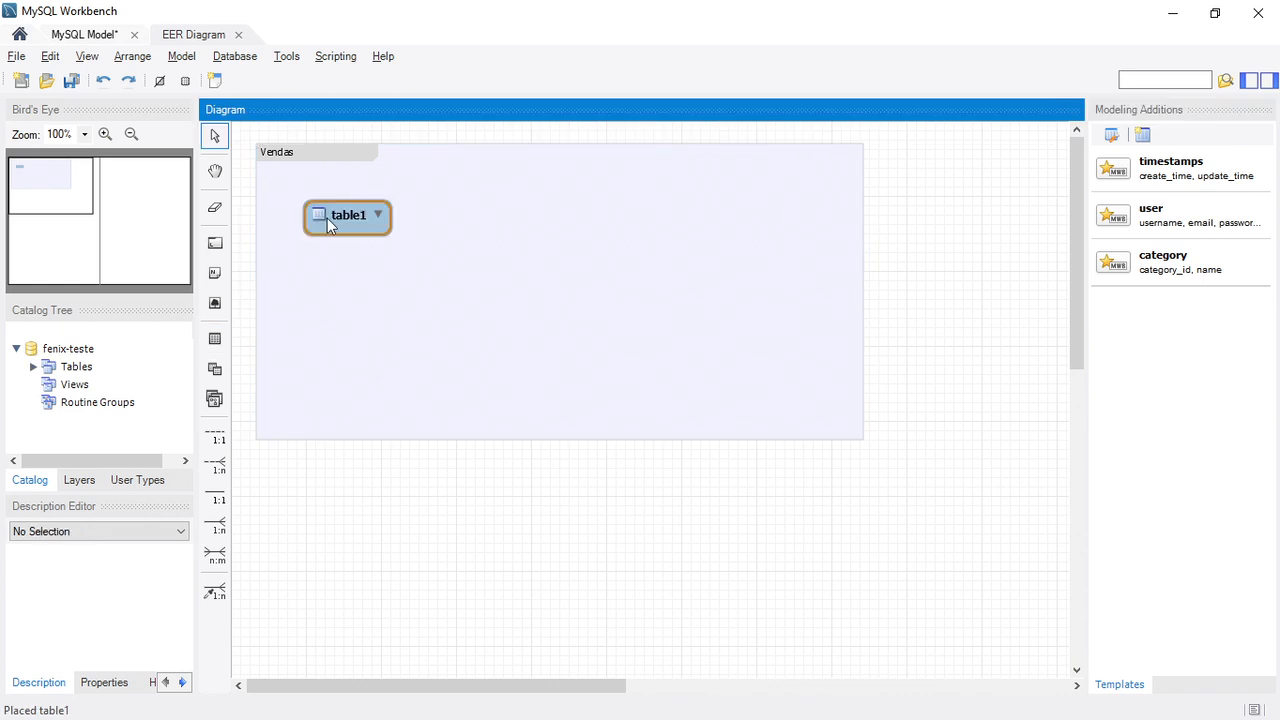
left_click(337, 213)
double_click(337, 213)
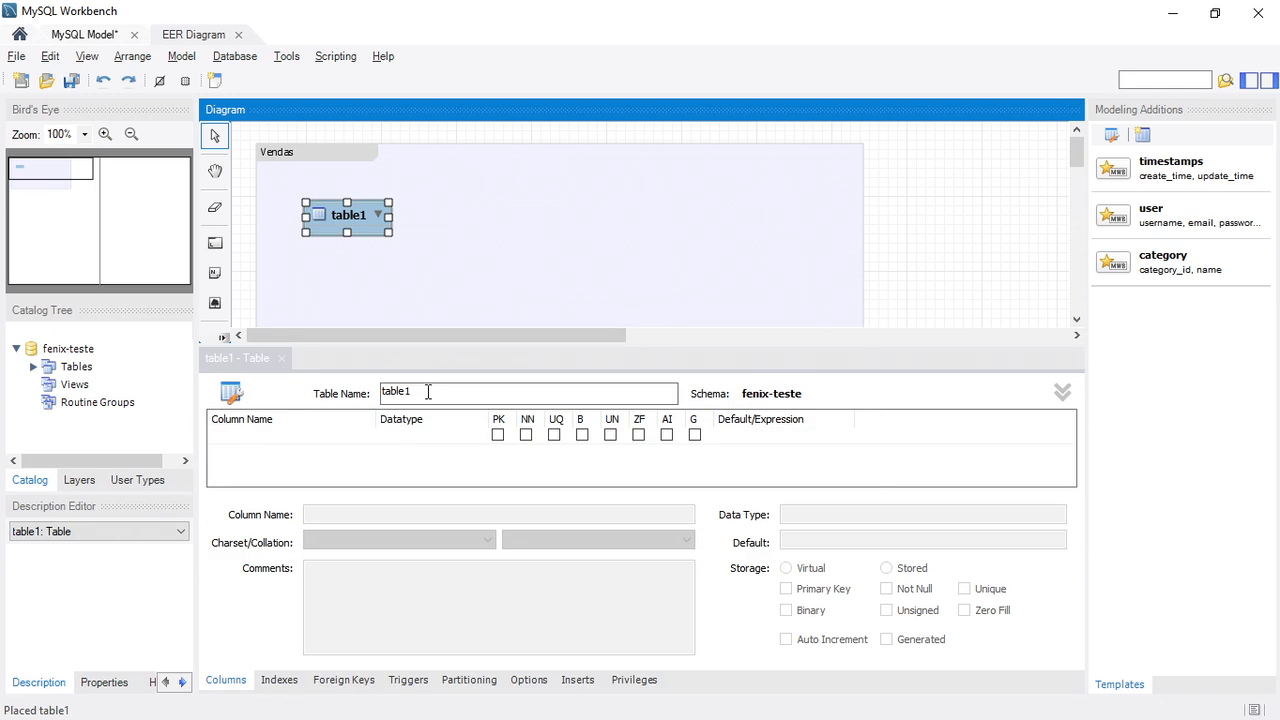
type("VENDA_CA")
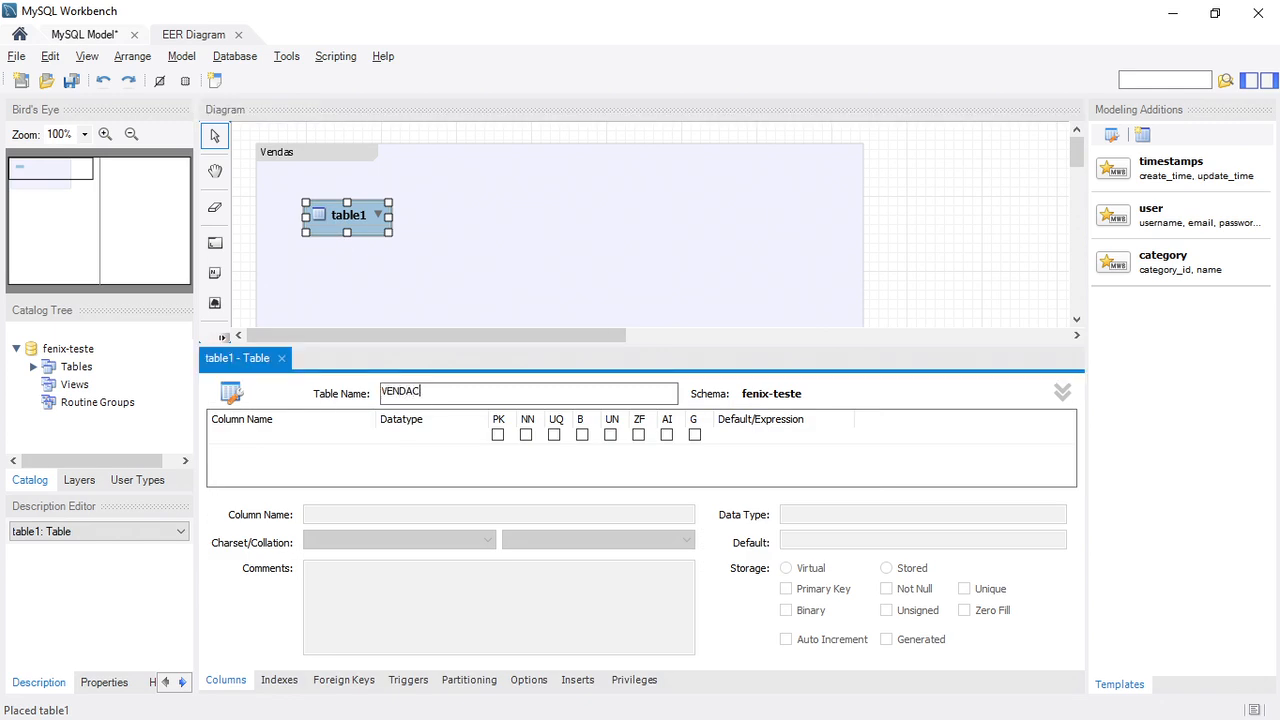
type("BECALHO")
Add an INT column named ID to VENDA_CABECALHO as auto-incrementing primary key, with Not Null turned off.
left_click(245, 437)
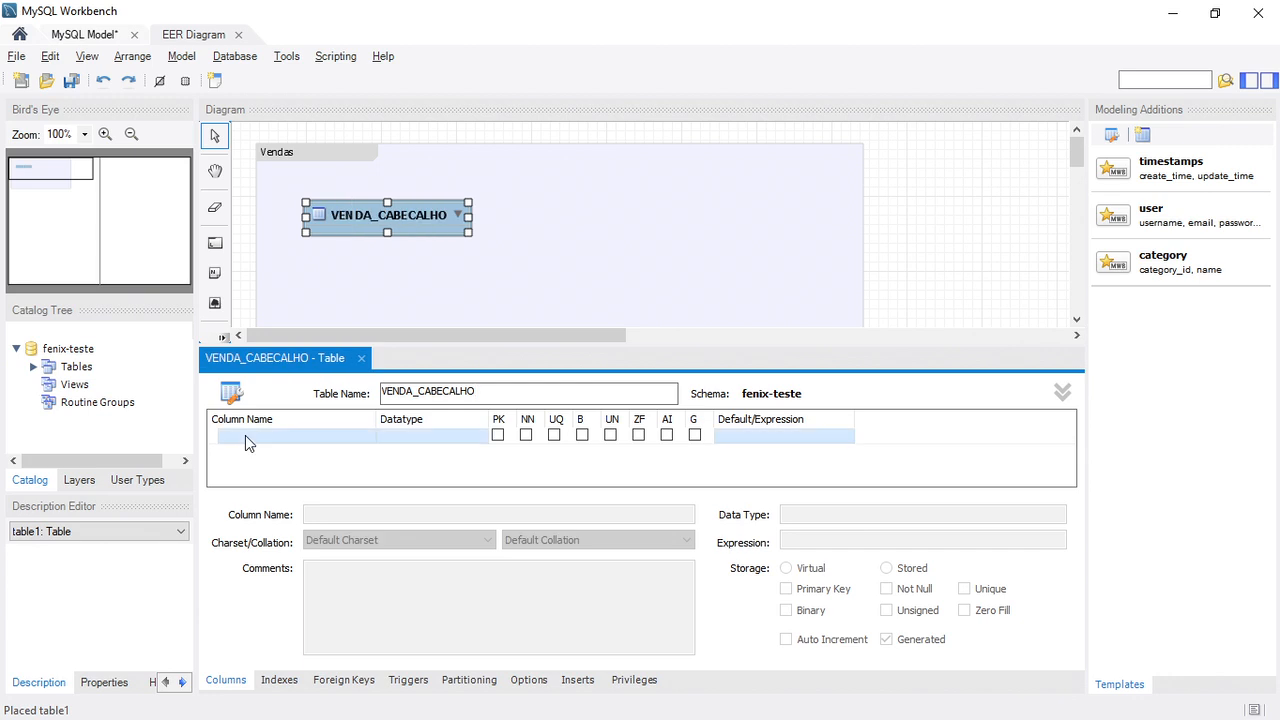
left_click(245, 437)
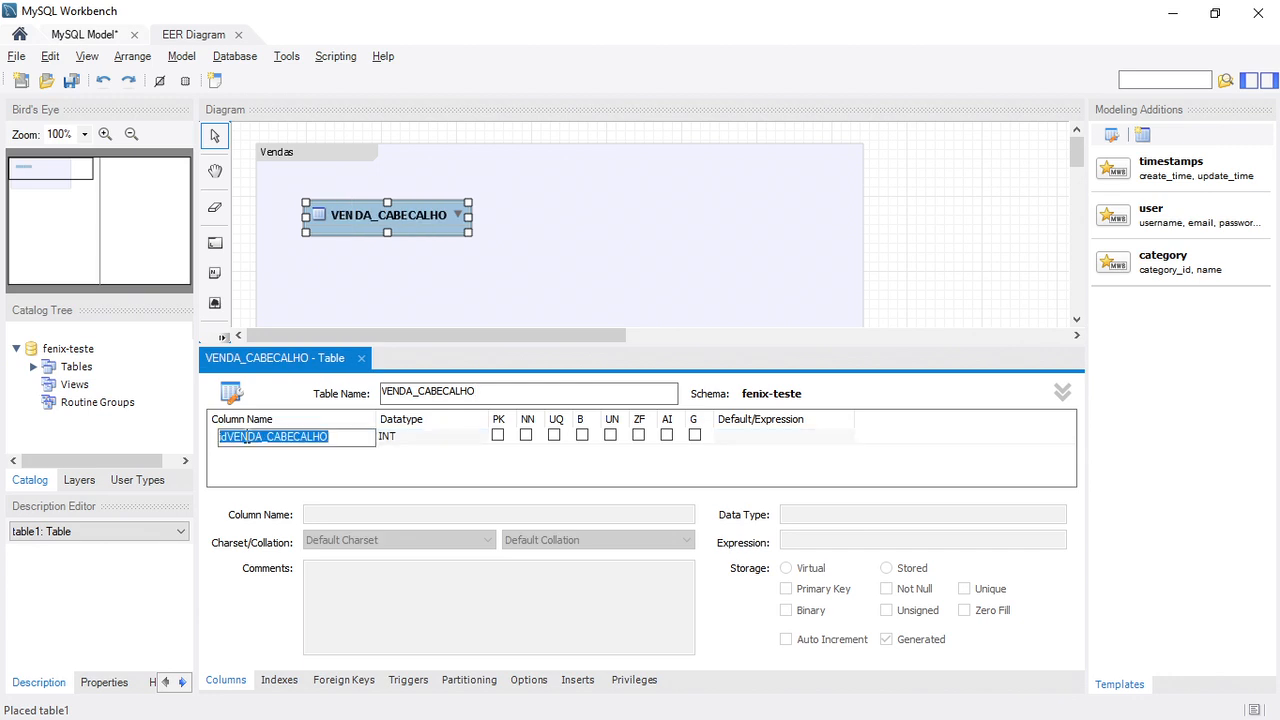
type("ID")
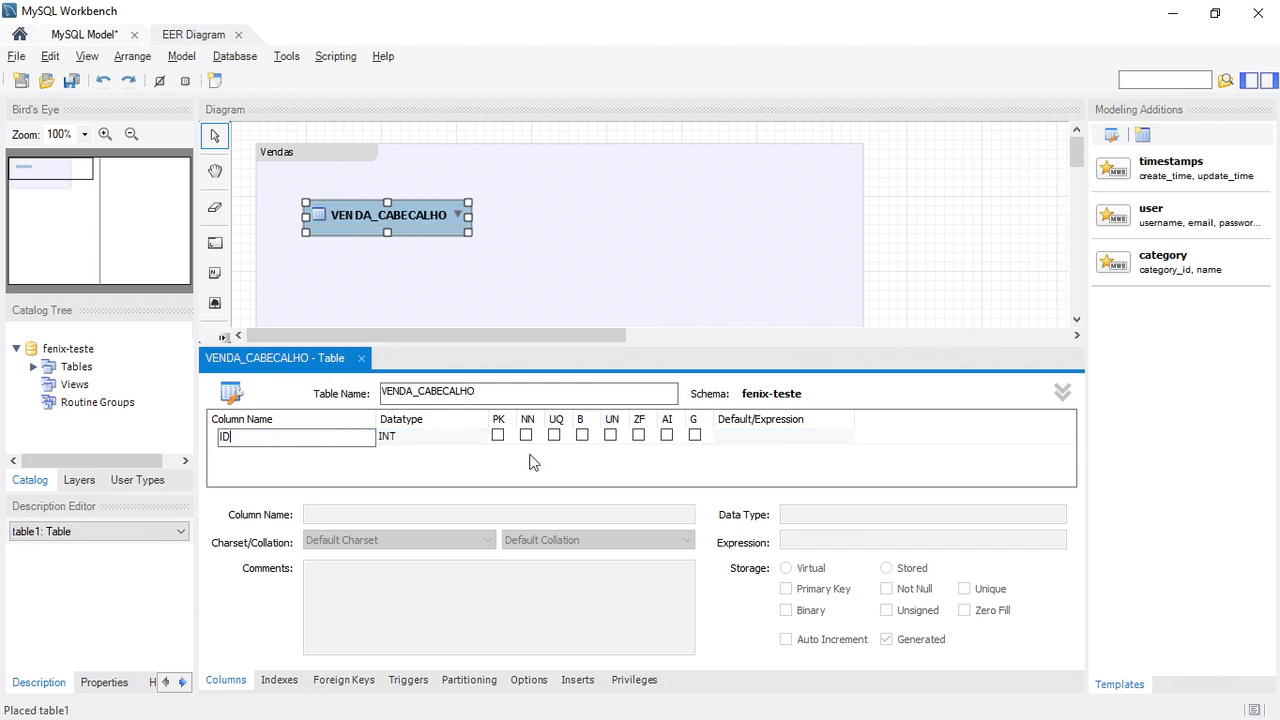
key("Return")
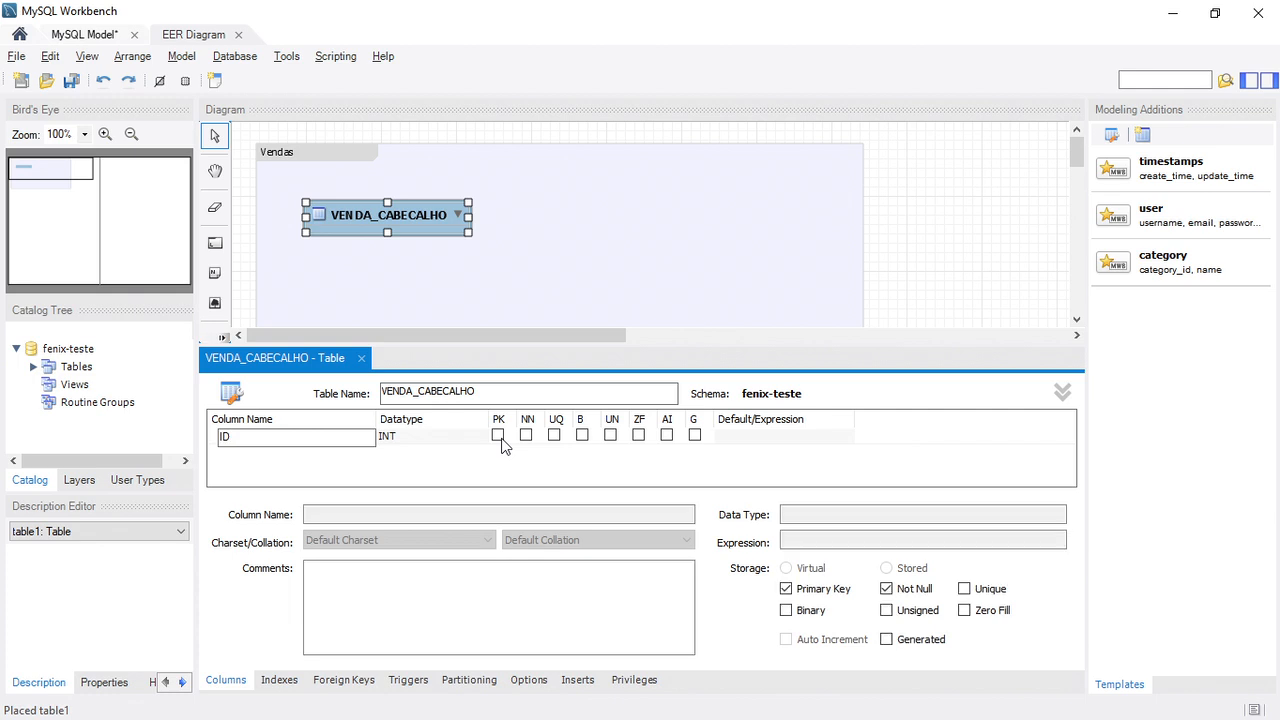
left_click(498, 436)
left_click(526, 436)
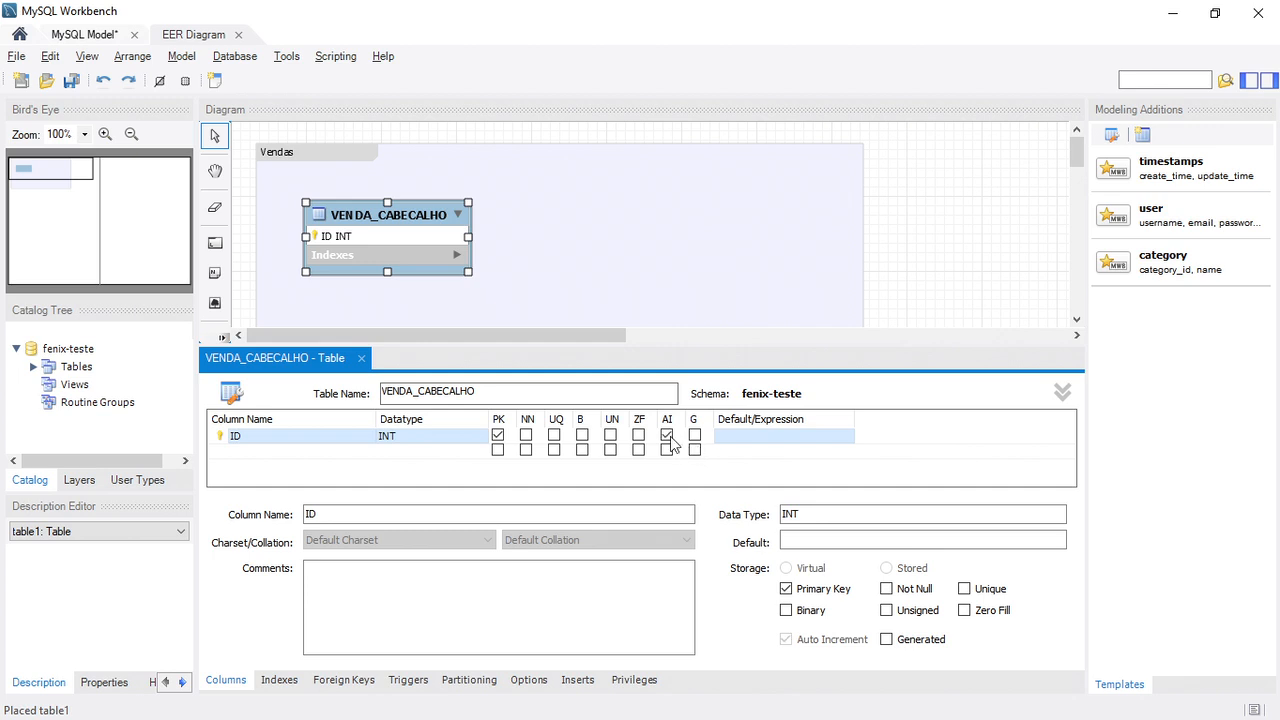
Add a second column named DATA_VENDA with the DATE data type to VENDA_CABECALHO.
left_click(277, 452)
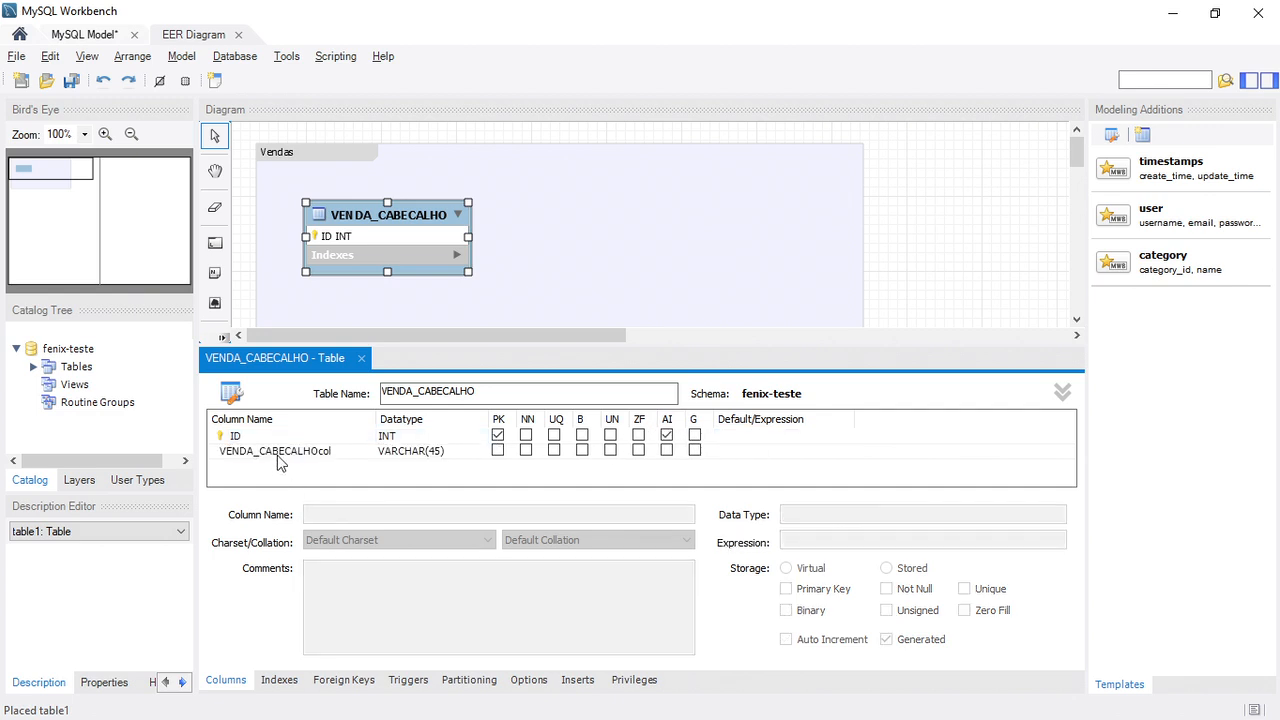
left_click(279, 452)
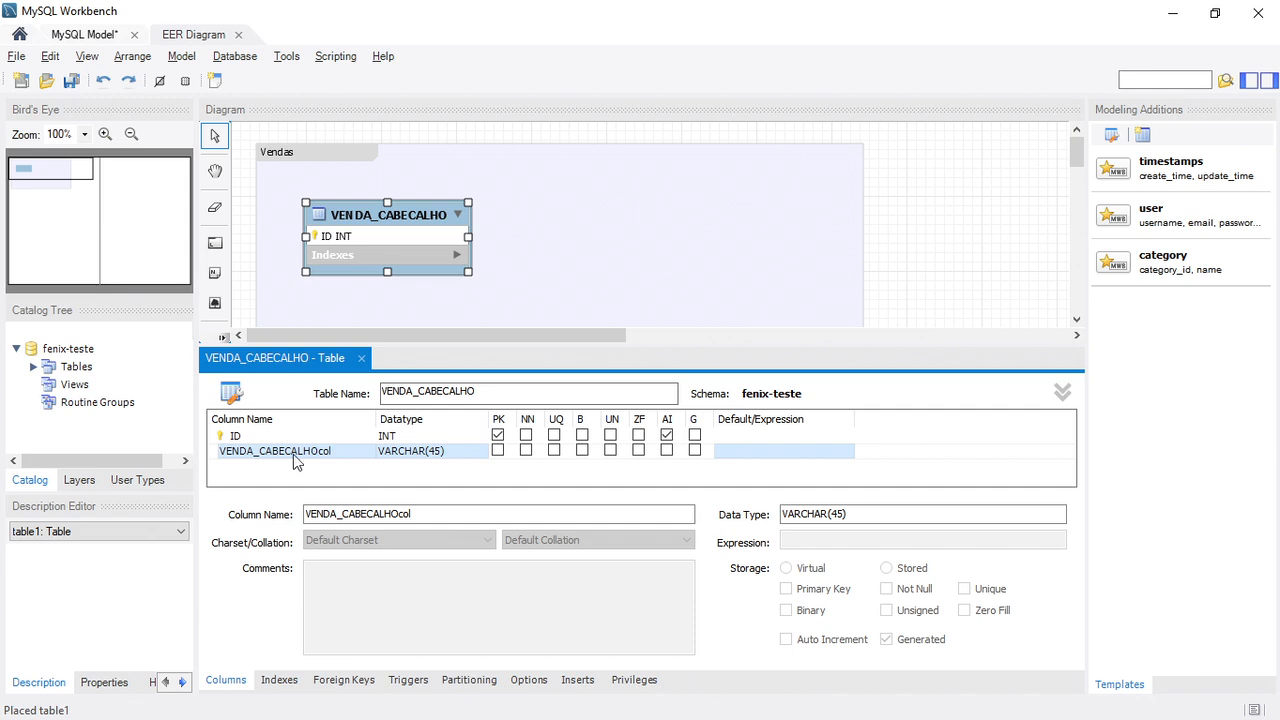
double_click(442, 513)
type("DATA_VENDA")
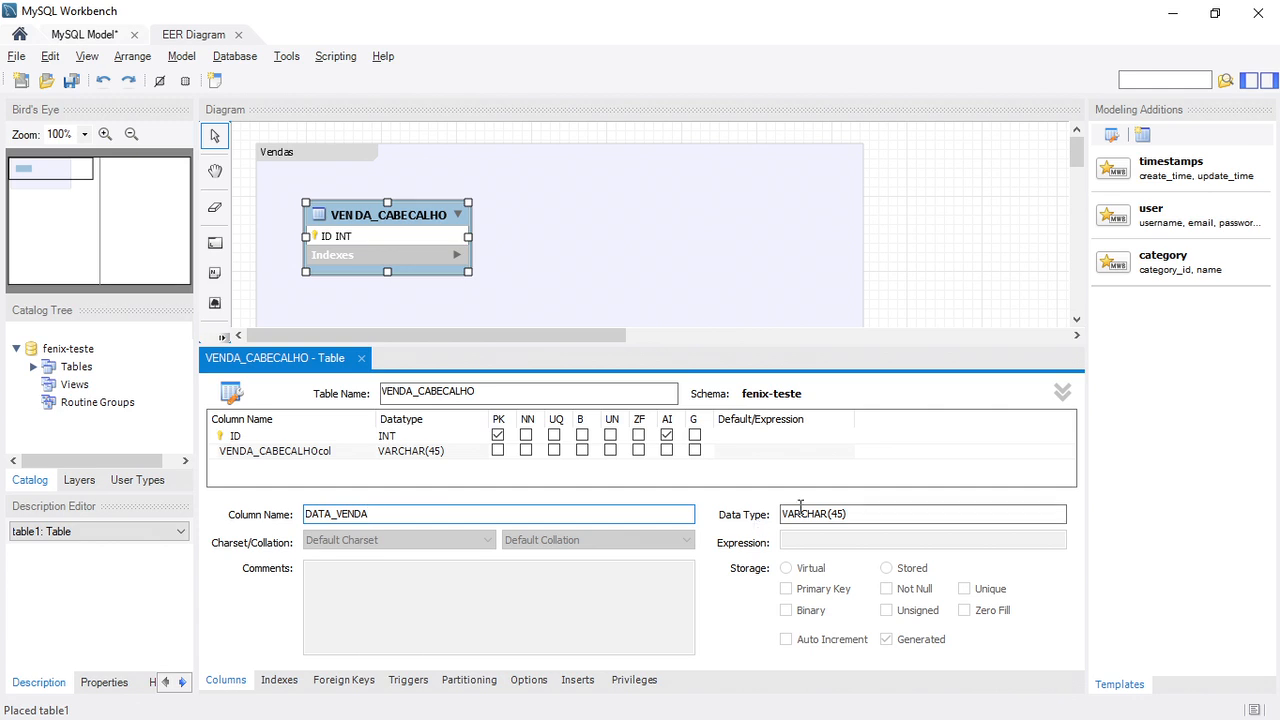
left_click(890, 514)
type("DATE")
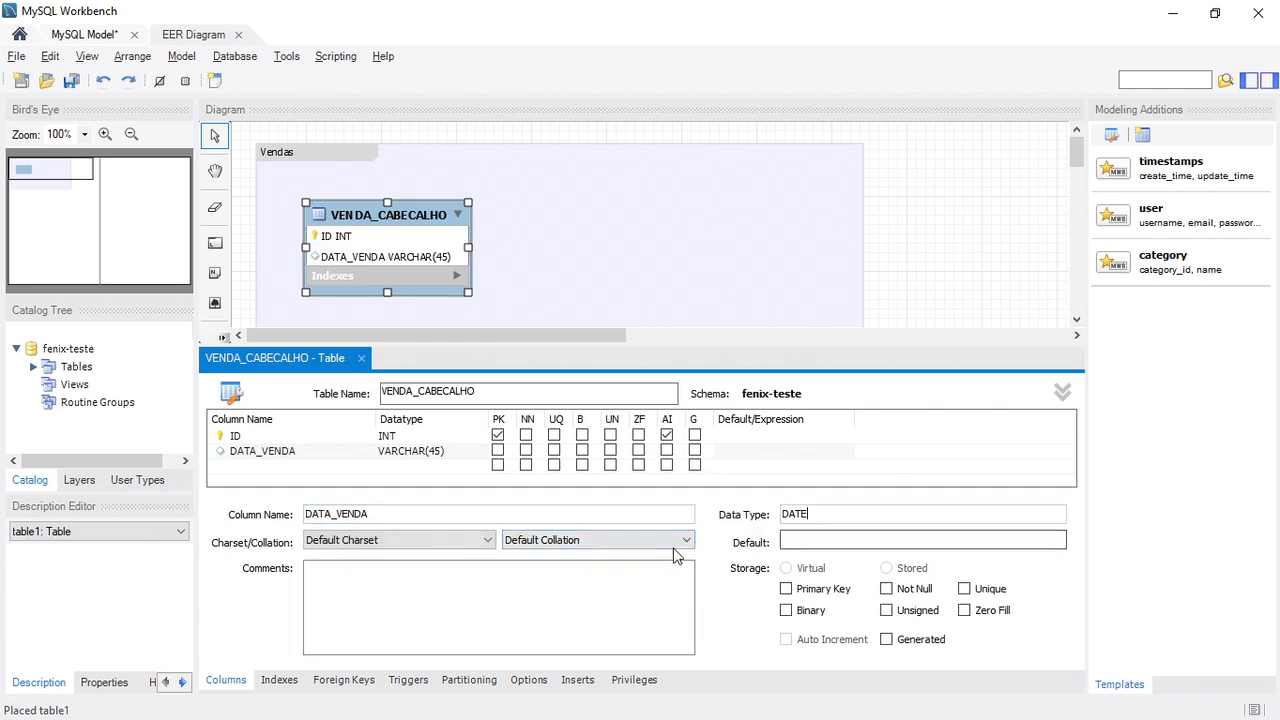
left_click(431, 452)
left_click(413, 453)
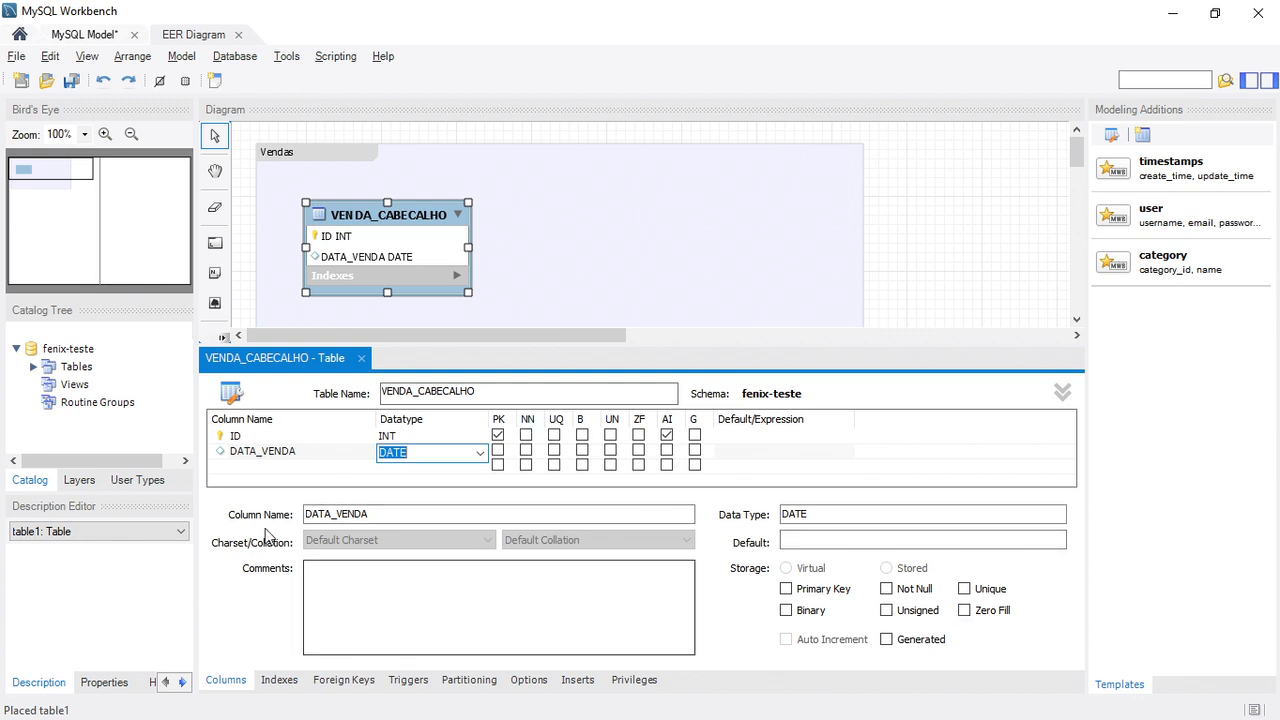
Add a third column named TOTAL with the DECIMAL(18,6) data type to VENDA_CABECALHO.
left_click(250, 465)
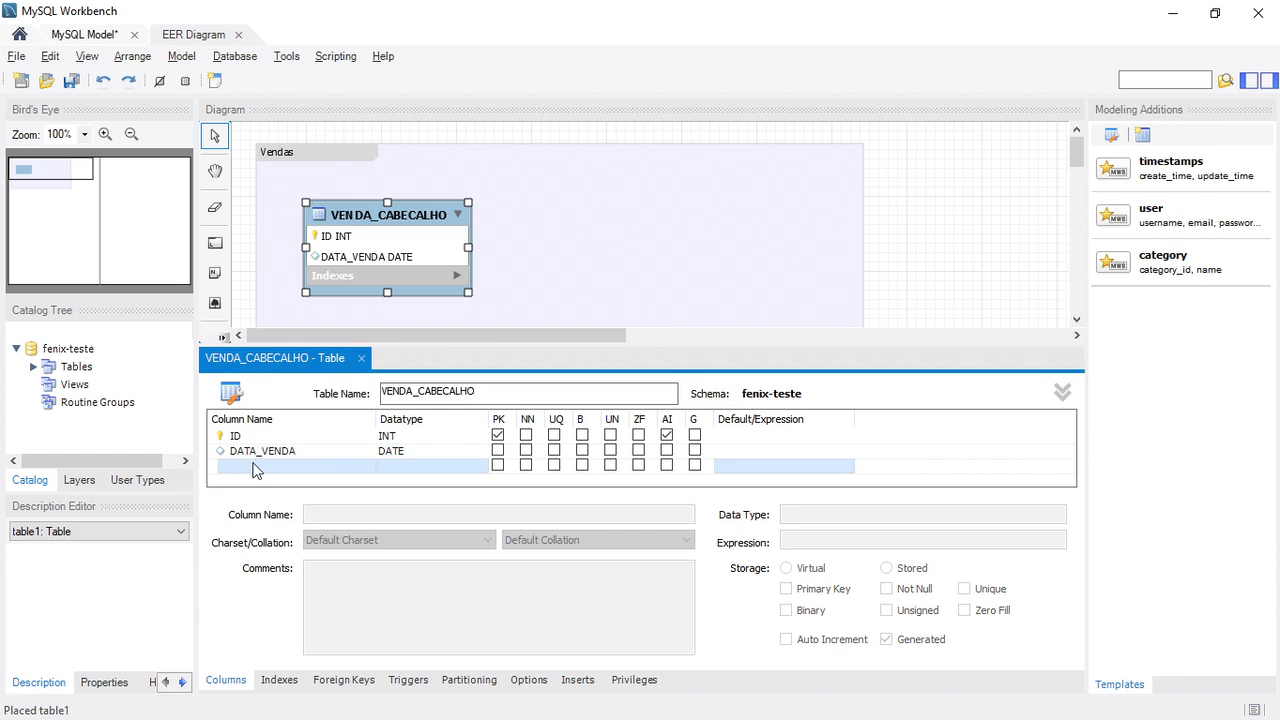
left_click(254, 467)
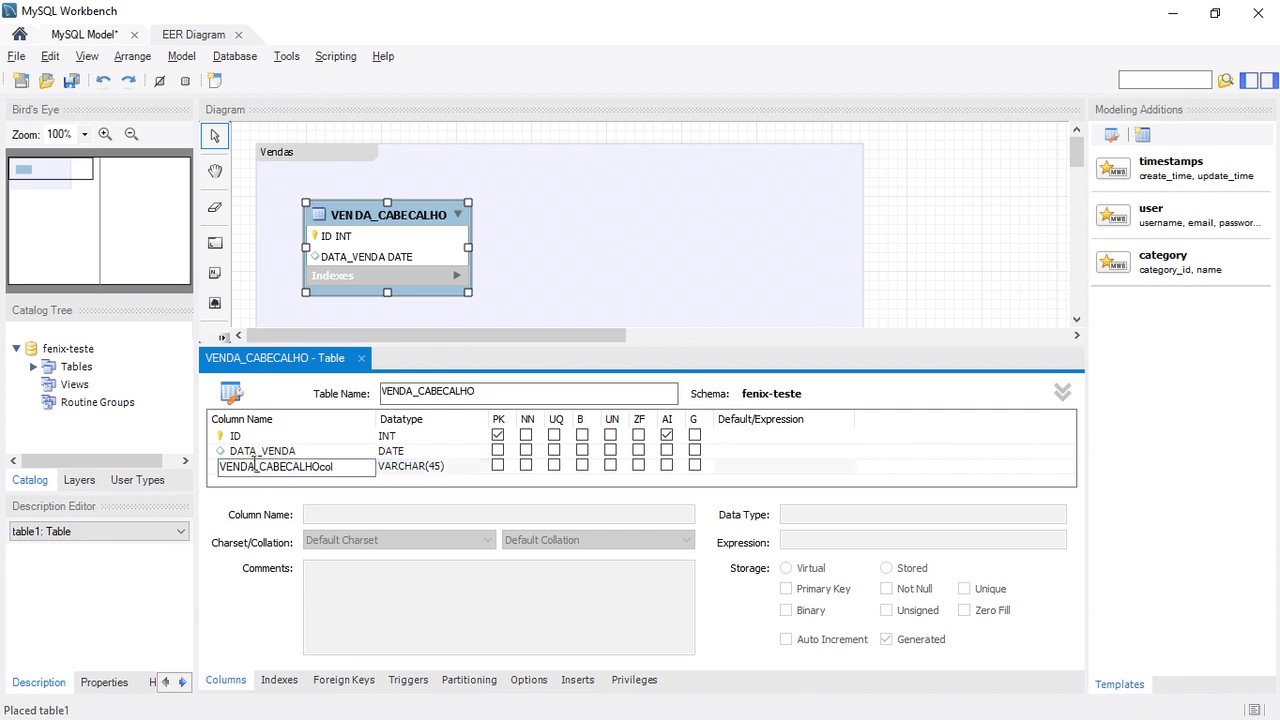
double_click(254, 466)
type("TOTAL")
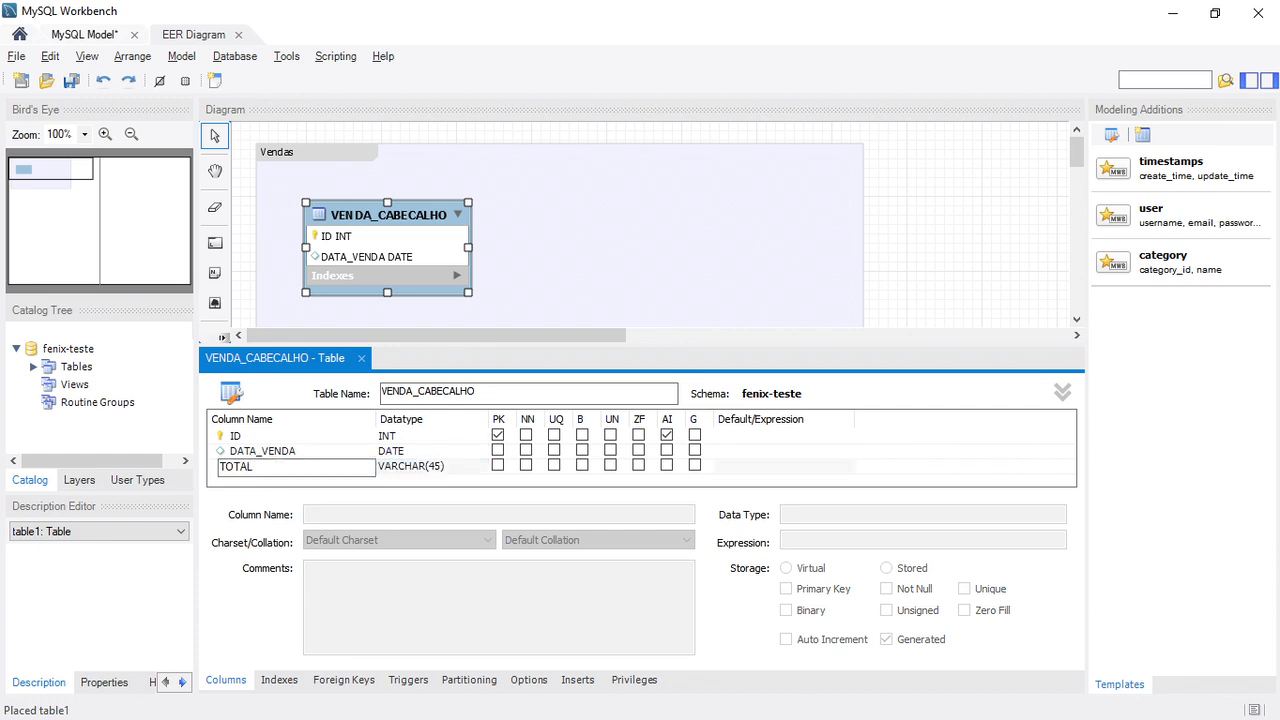
left_click(411, 468)
left_click(426, 470)
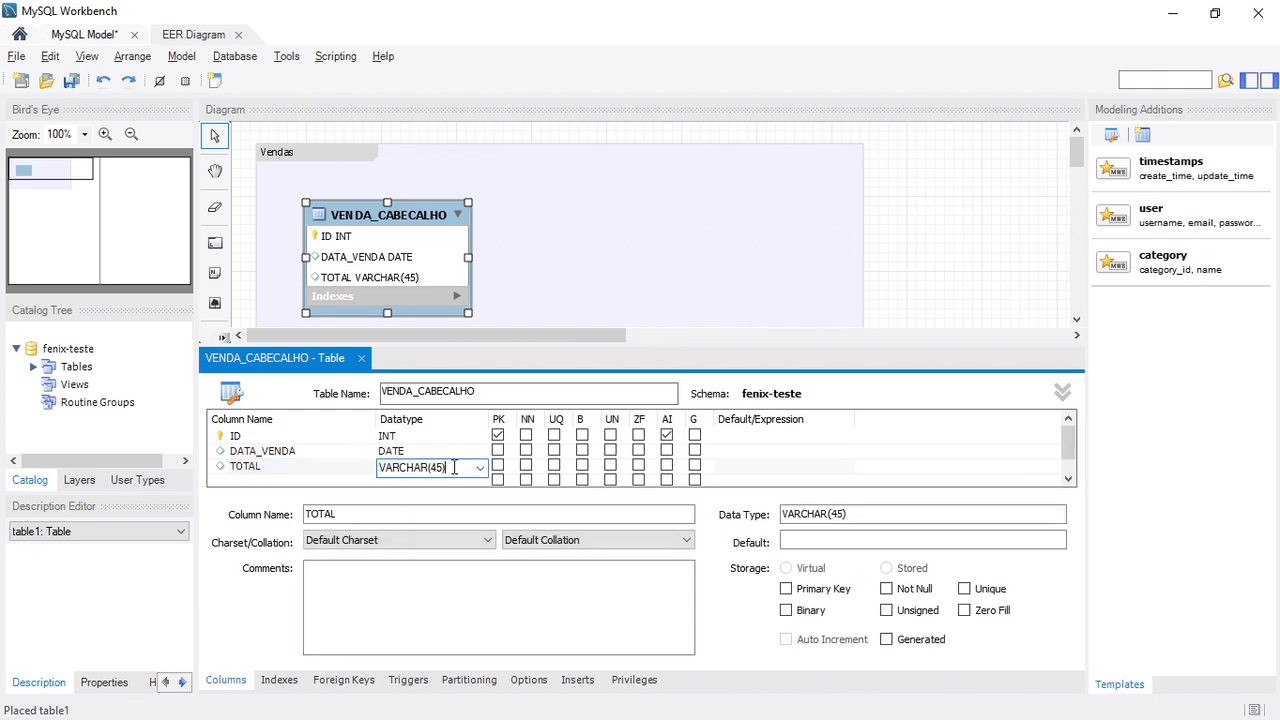
type("DECIMAL(18,6")
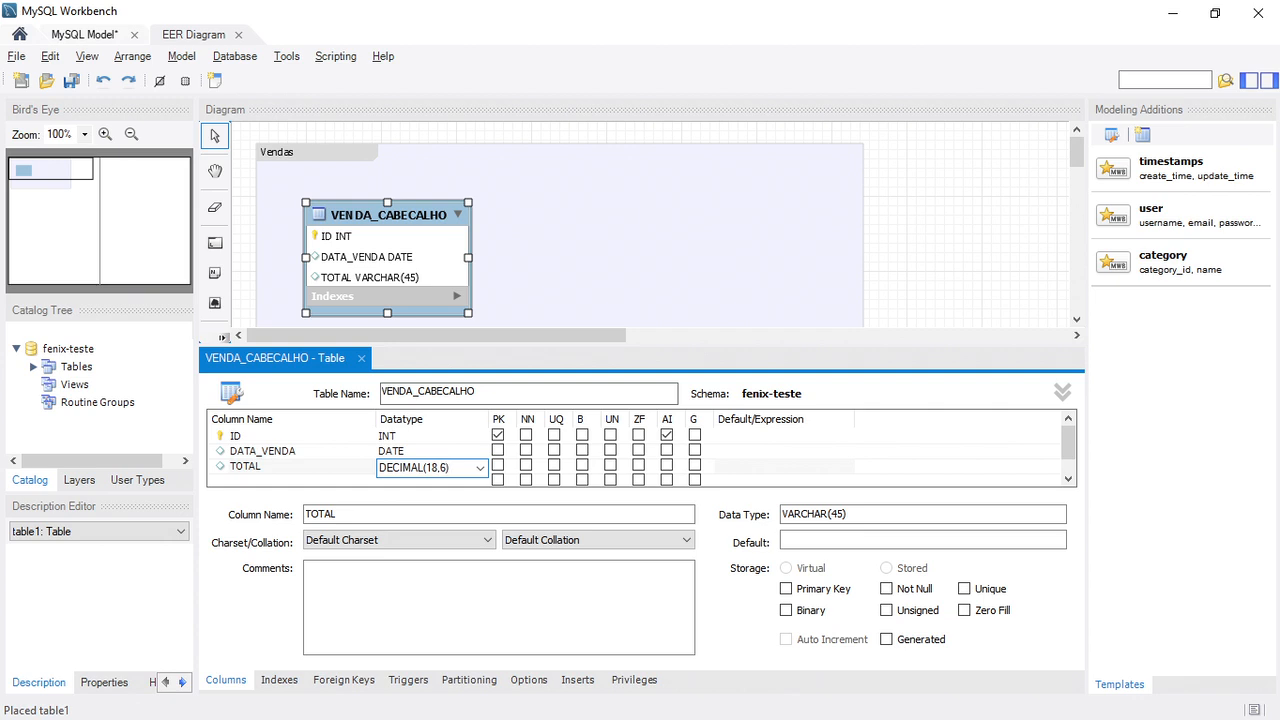
left_click(287, 451)
left_click(305, 472)
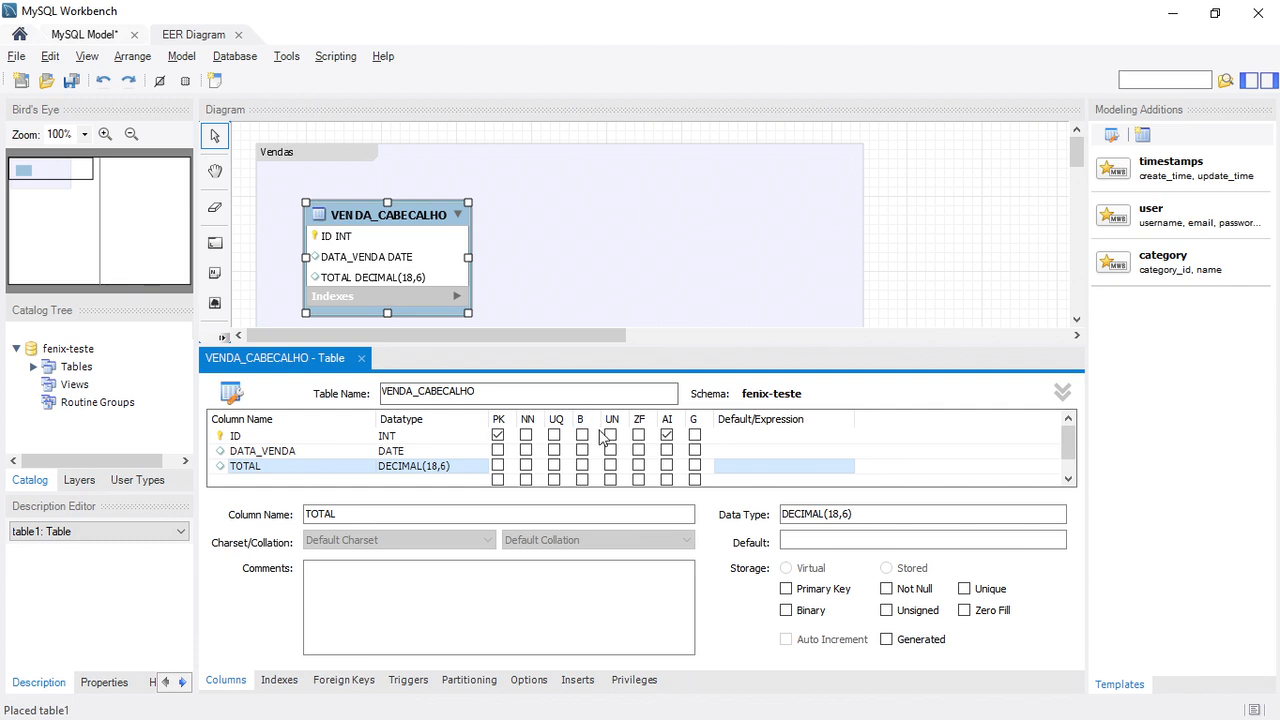
Review the settings of the DATA_VENDA, TOTAL and ID columns in turn.
left_click(286, 455)
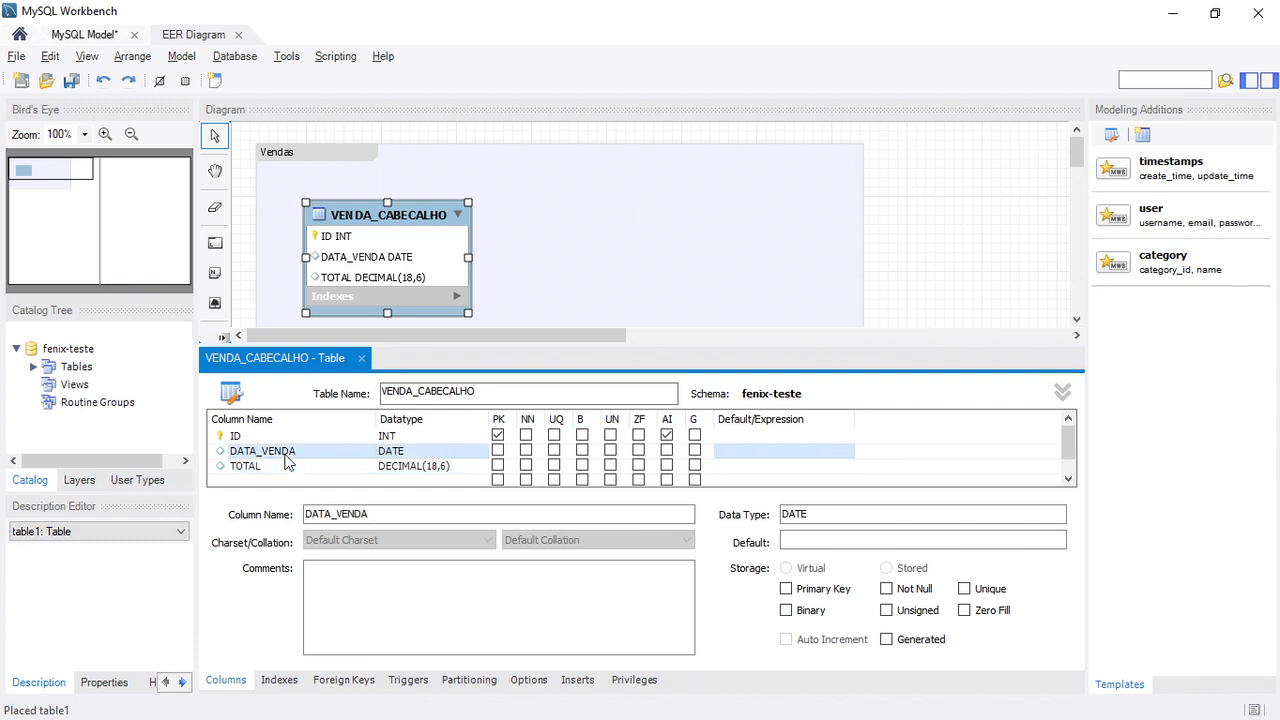
left_click(288, 467)
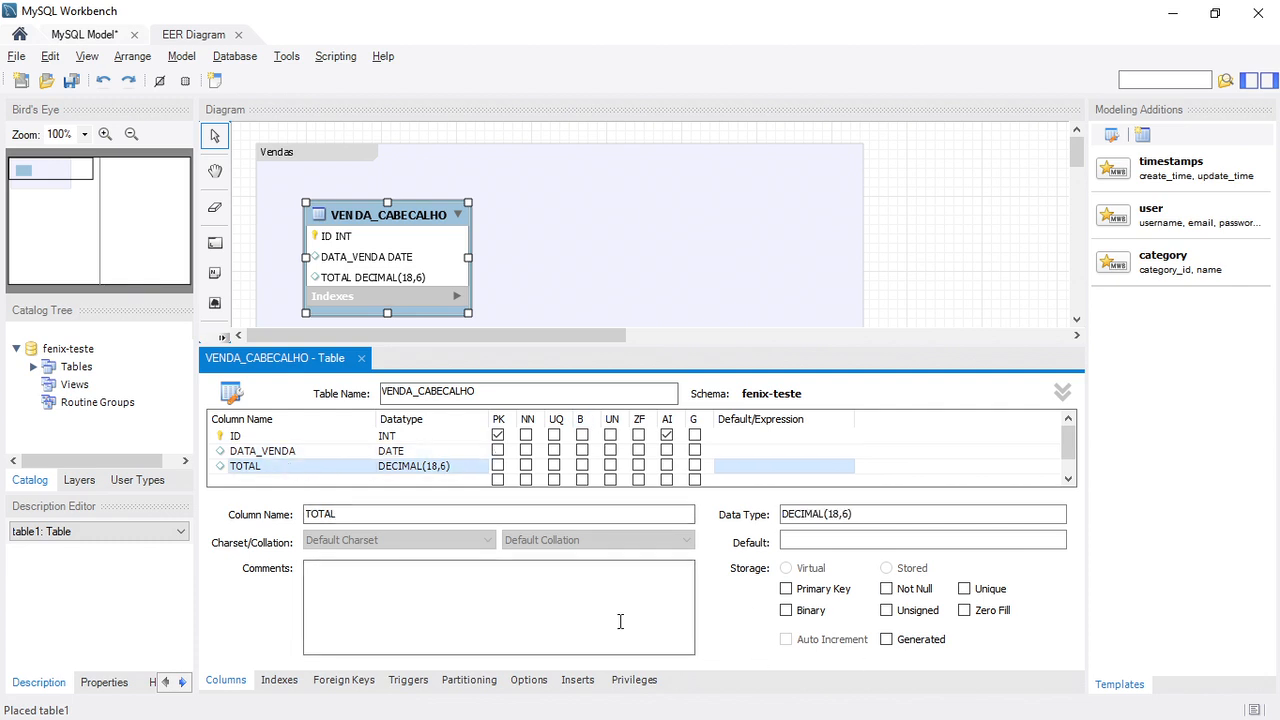
left_click(310, 440)
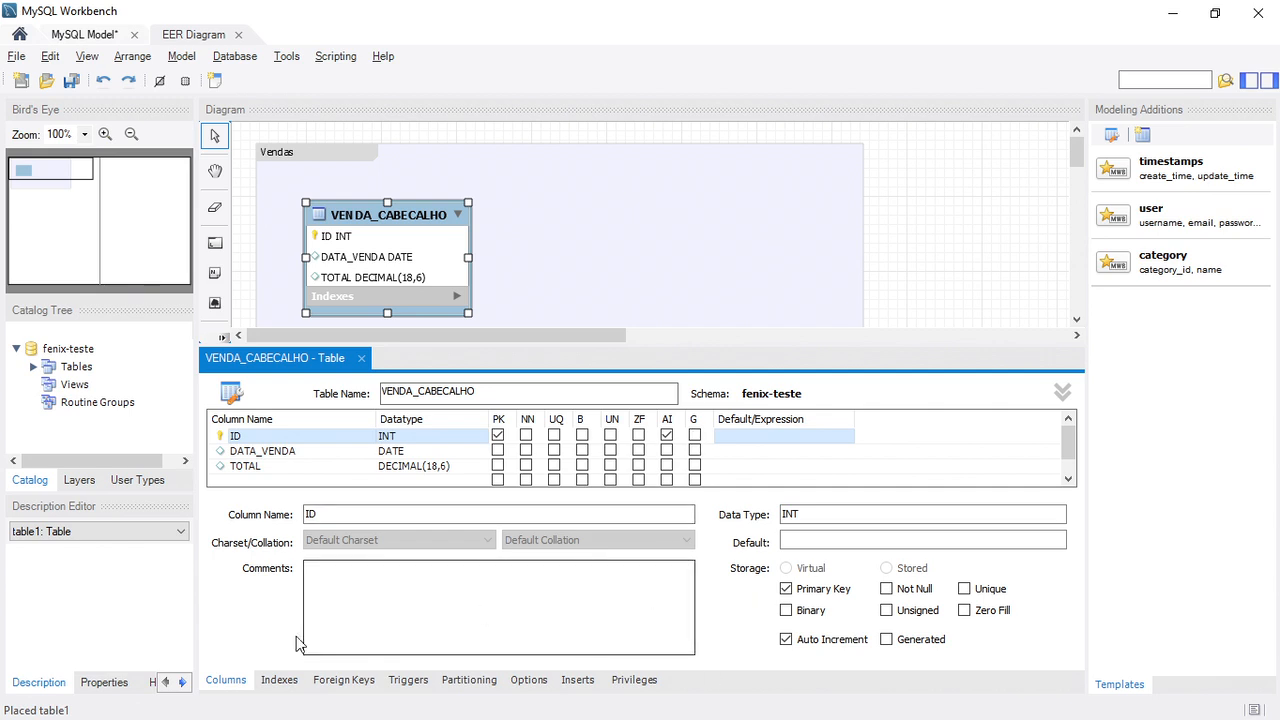
Examine VENDA_CABECALHO's PRIMARY index, then its foreign keys, triggers, partitioning, table options and inserts.
left_click(280, 682)
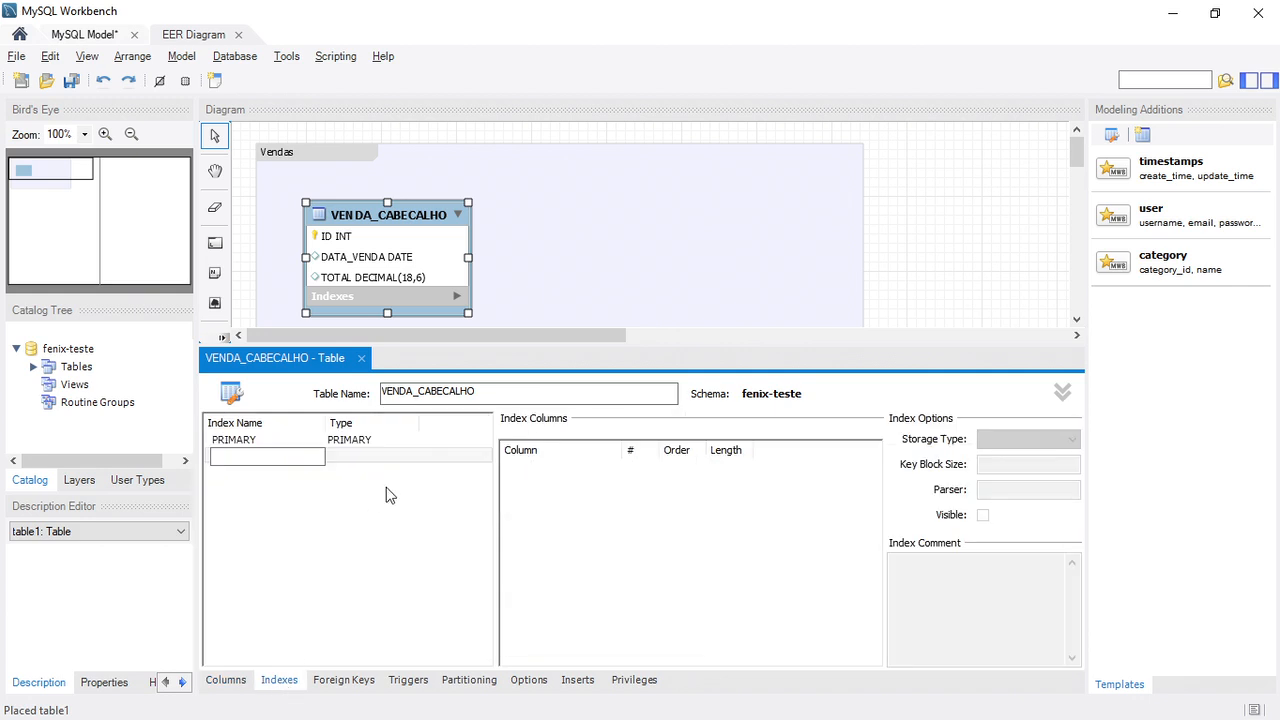
left_click(368, 447)
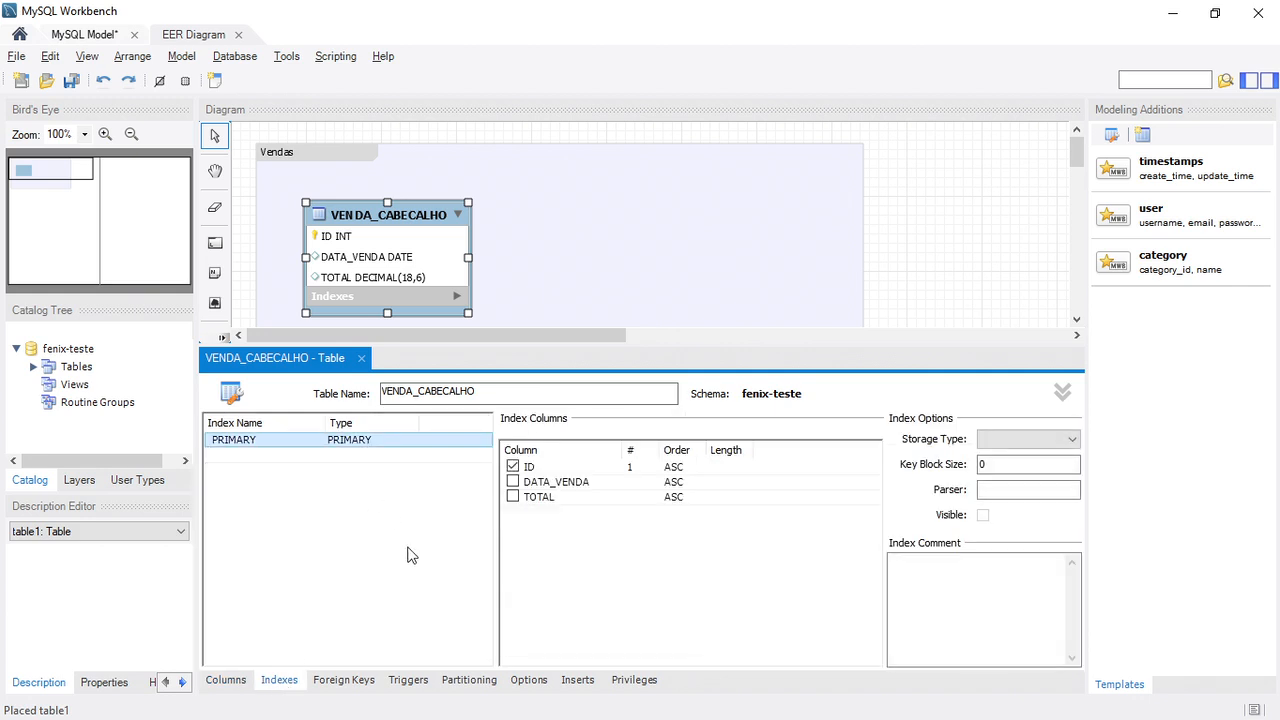
left_click(357, 679)
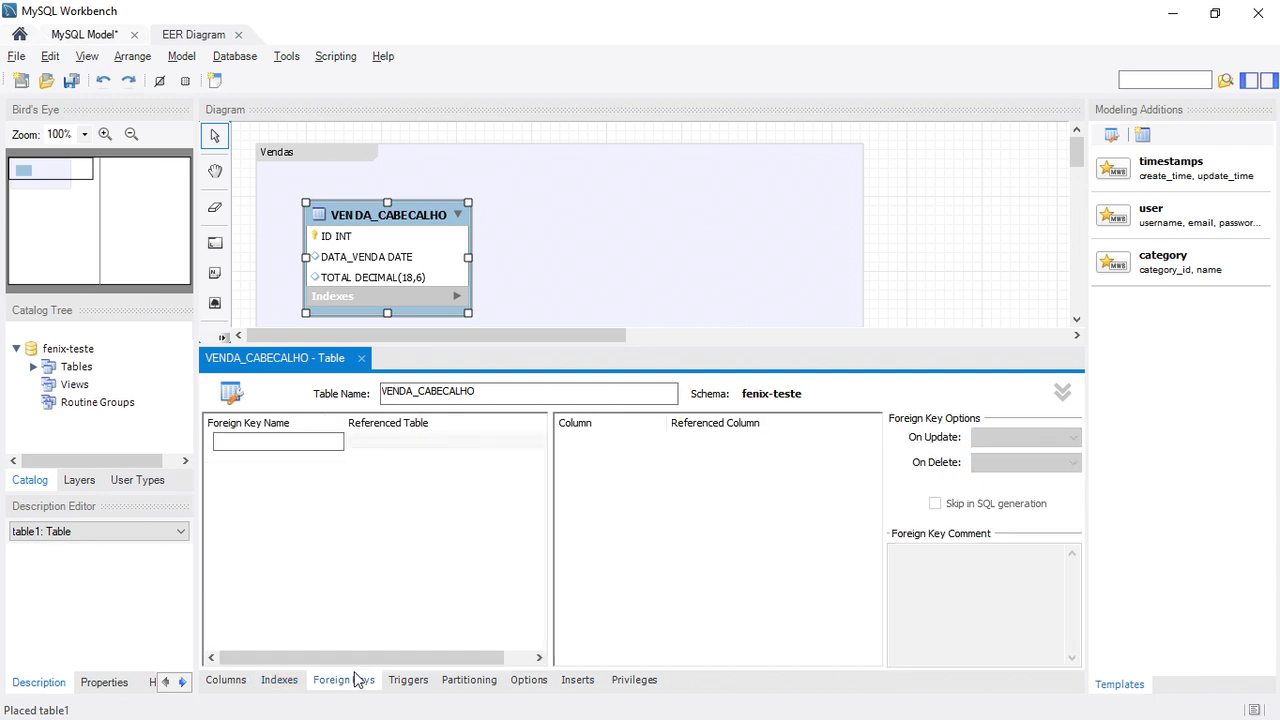
left_click(396, 682)
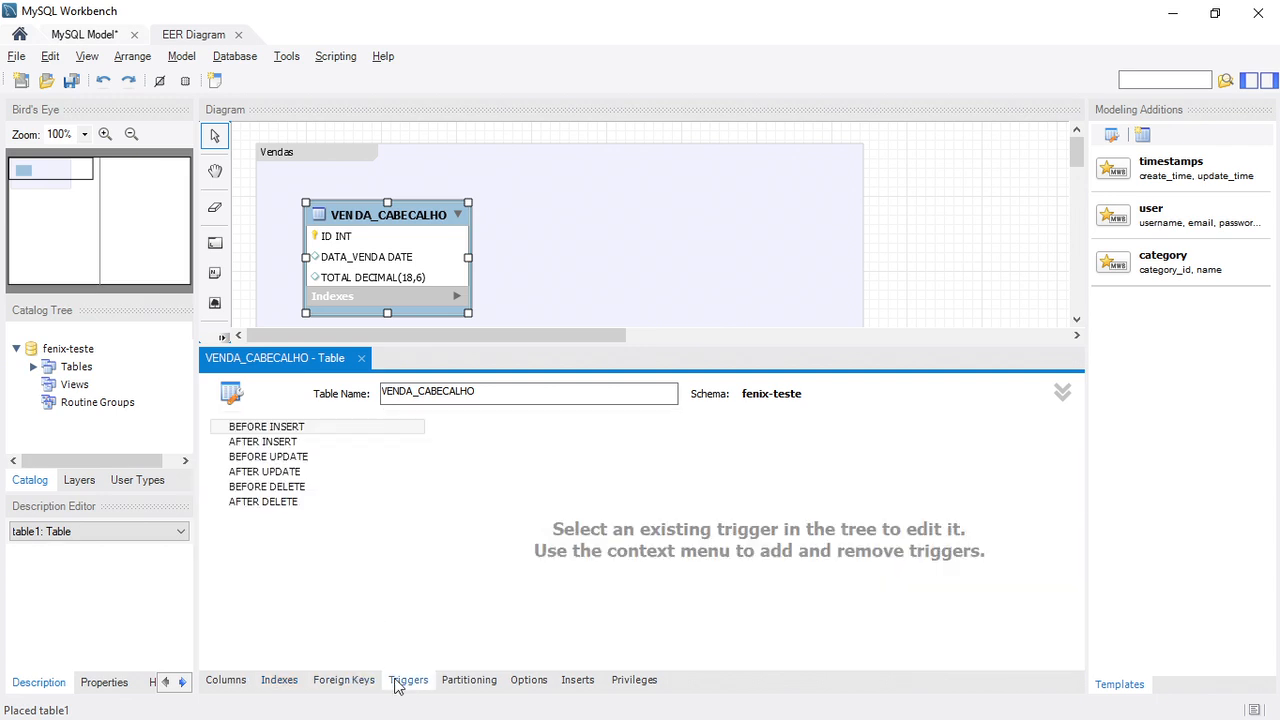
left_click(478, 684)
left_click(527, 684)
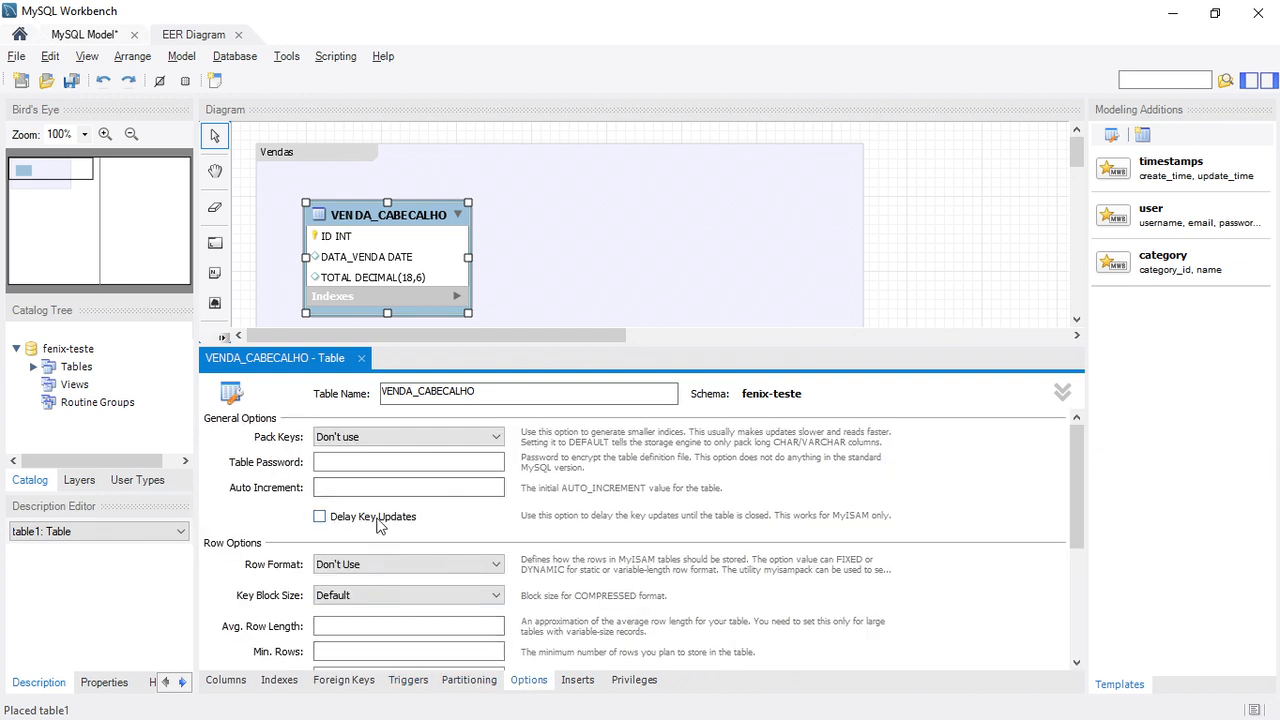
left_click(577, 683)
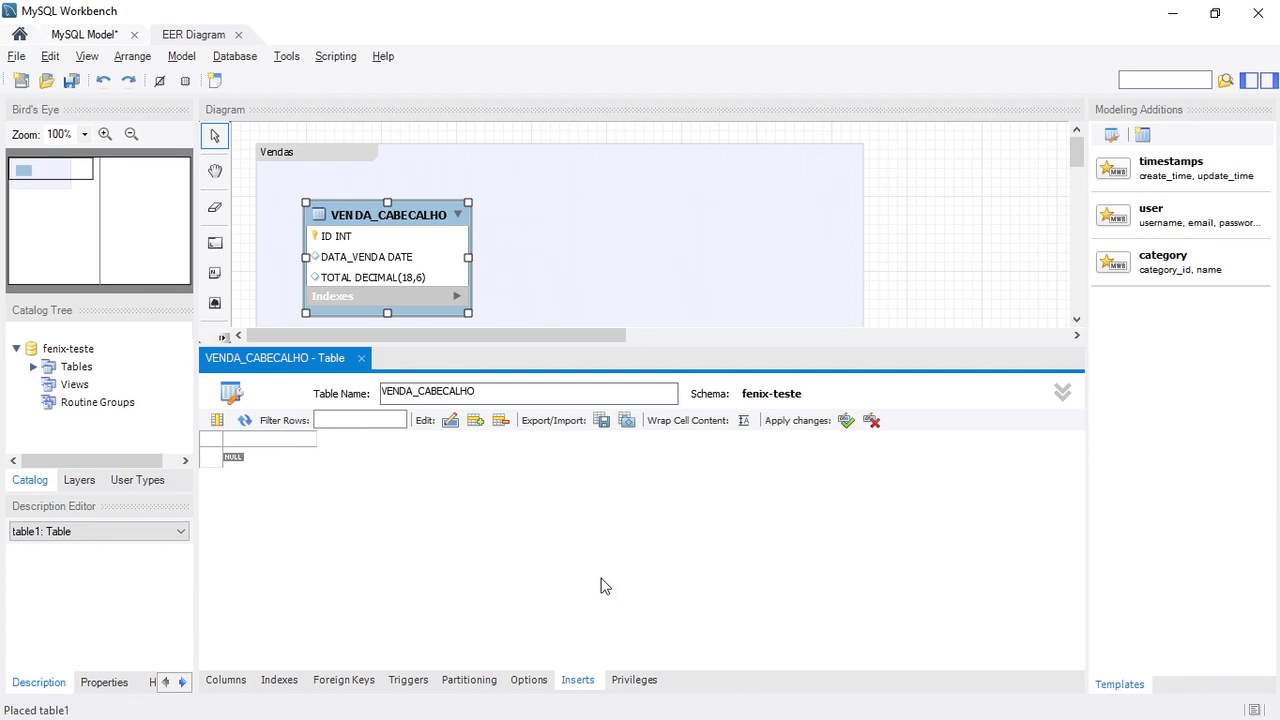
Review VENDA_CABECALHO's privileges and columns, then close its editor and shift the table slightly within the Vendas layer.
left_click(634, 684)
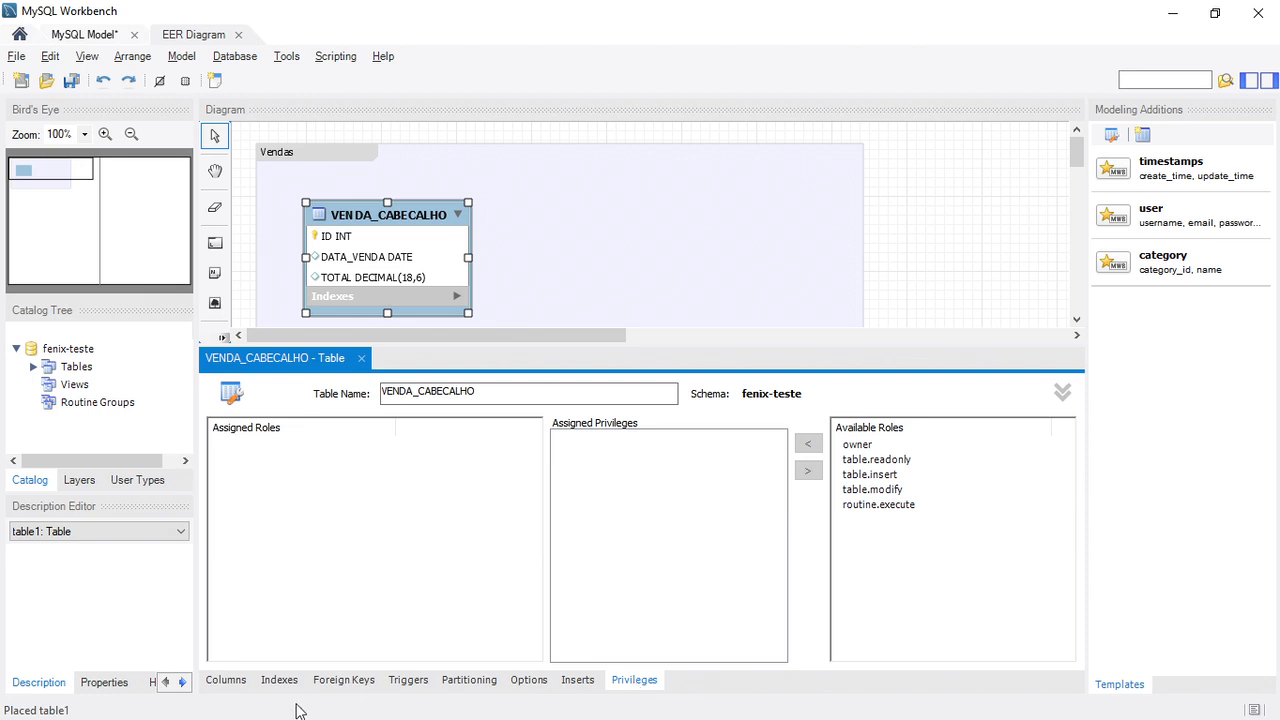
left_click(228, 684)
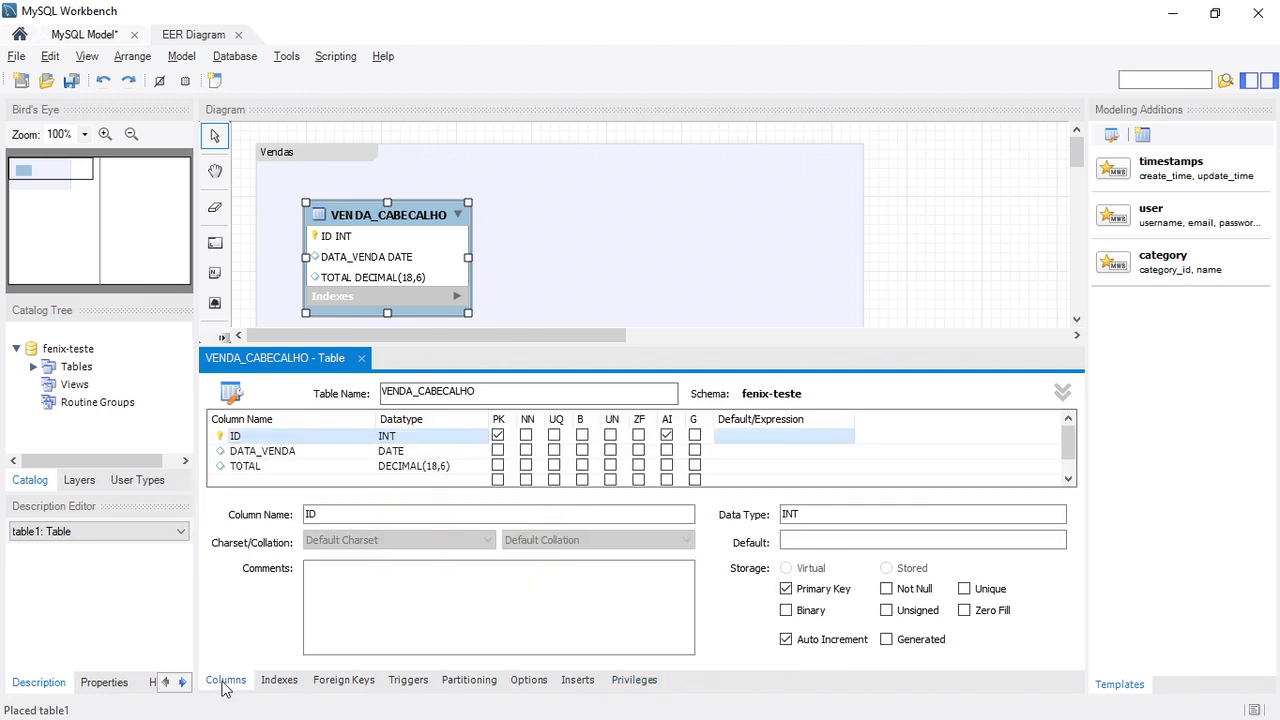
left_click(364, 359)
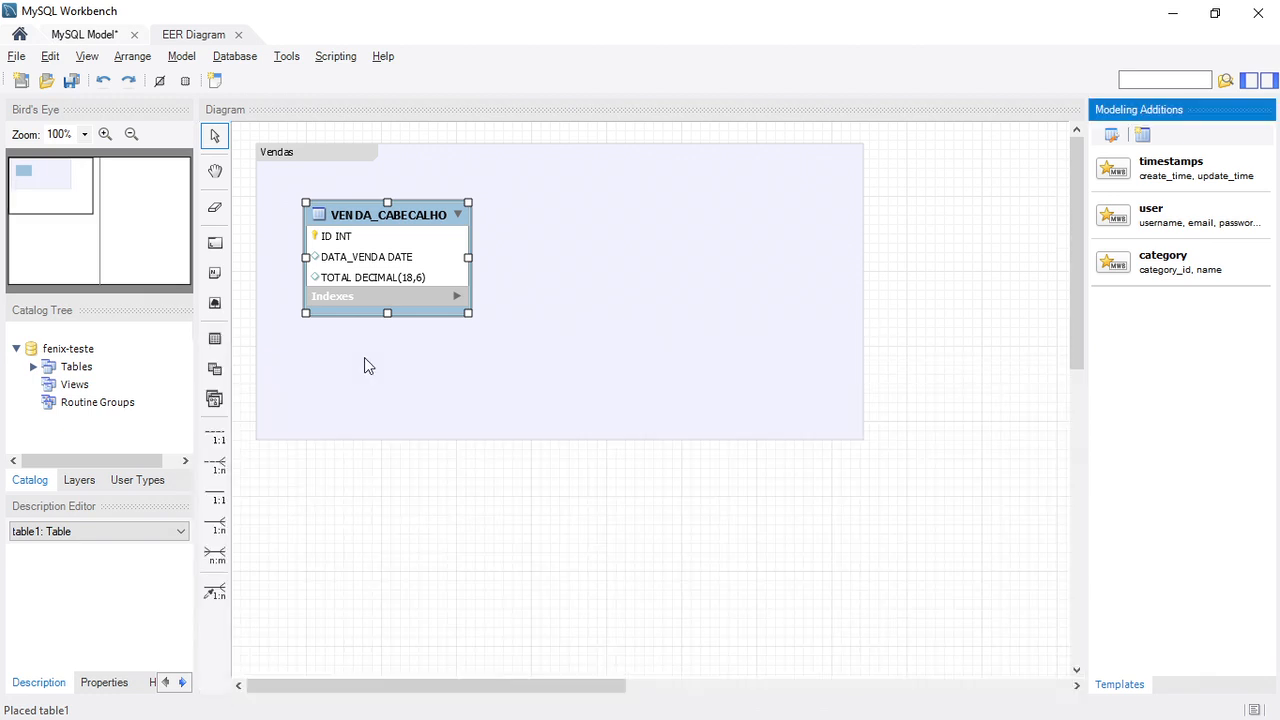
left_click_drag(373, 223, 399, 207)
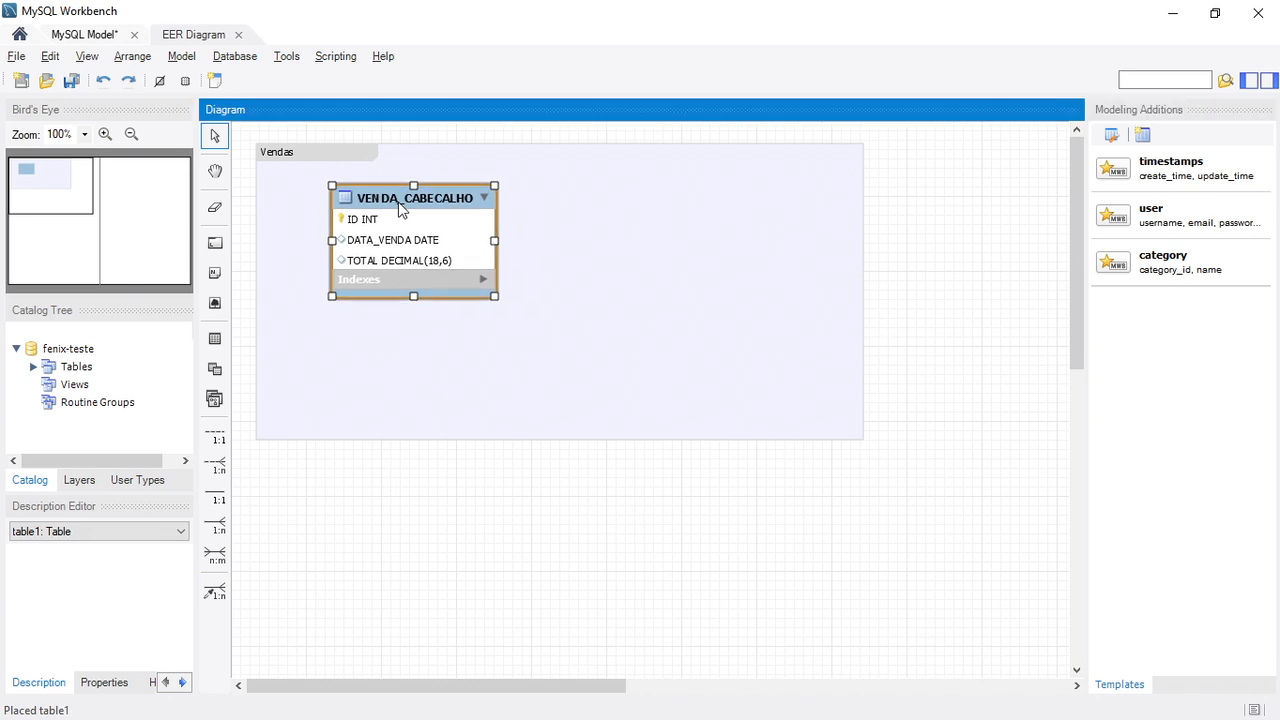
Draw a second layer directly below the Vendas layer, matching its width.
left_click(214, 244)
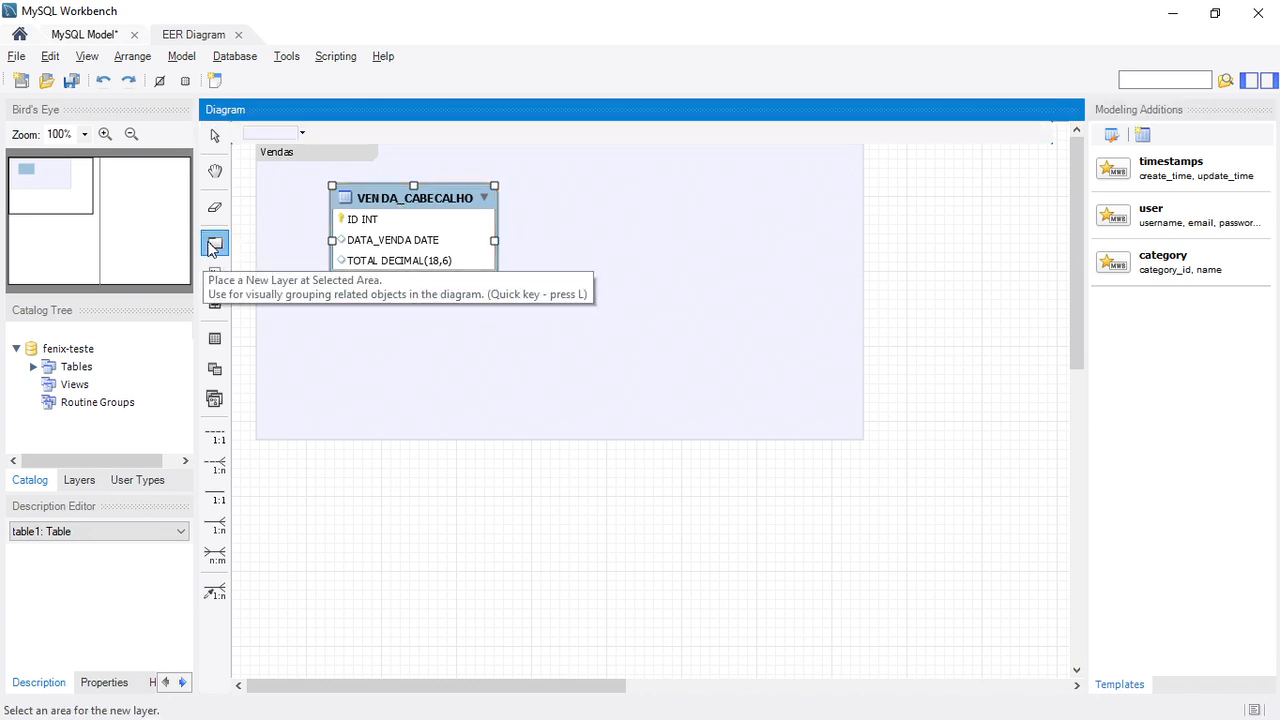
left_click_drag(253, 459, 860, 656)
left_click(293, 468)
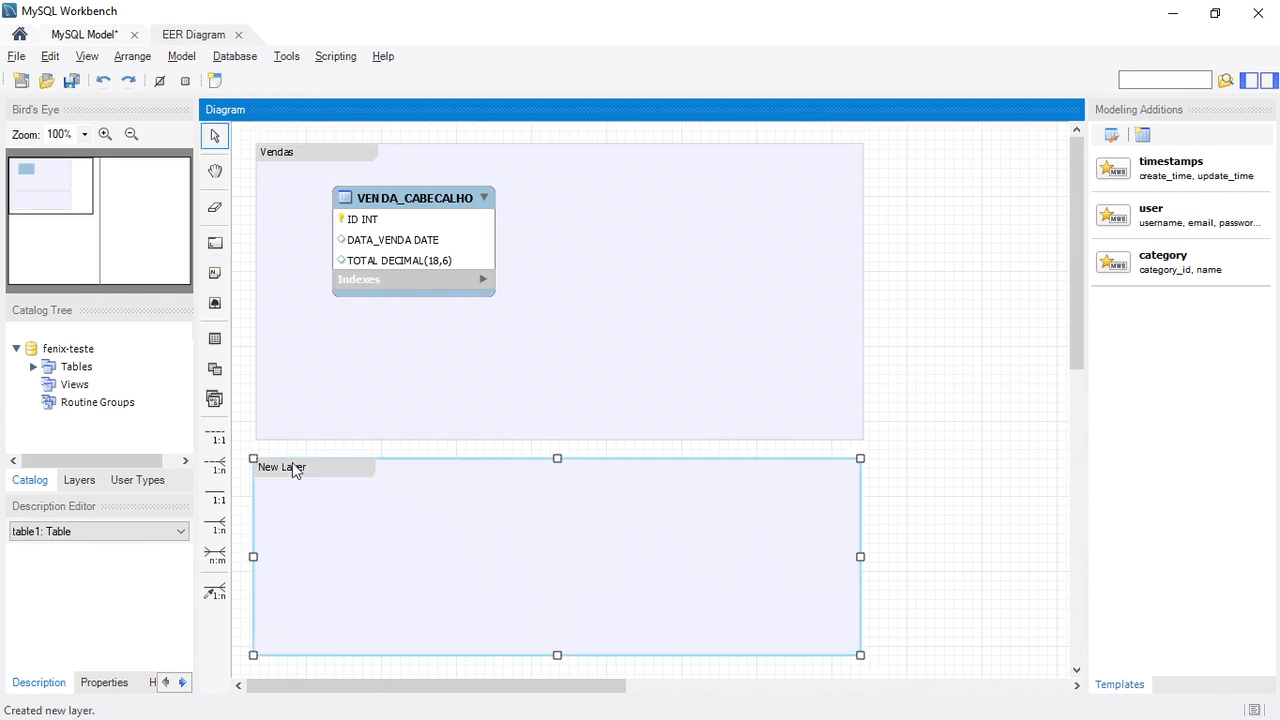
Rename the new layer below Vendas as Cadastros.
double_click(297, 476)
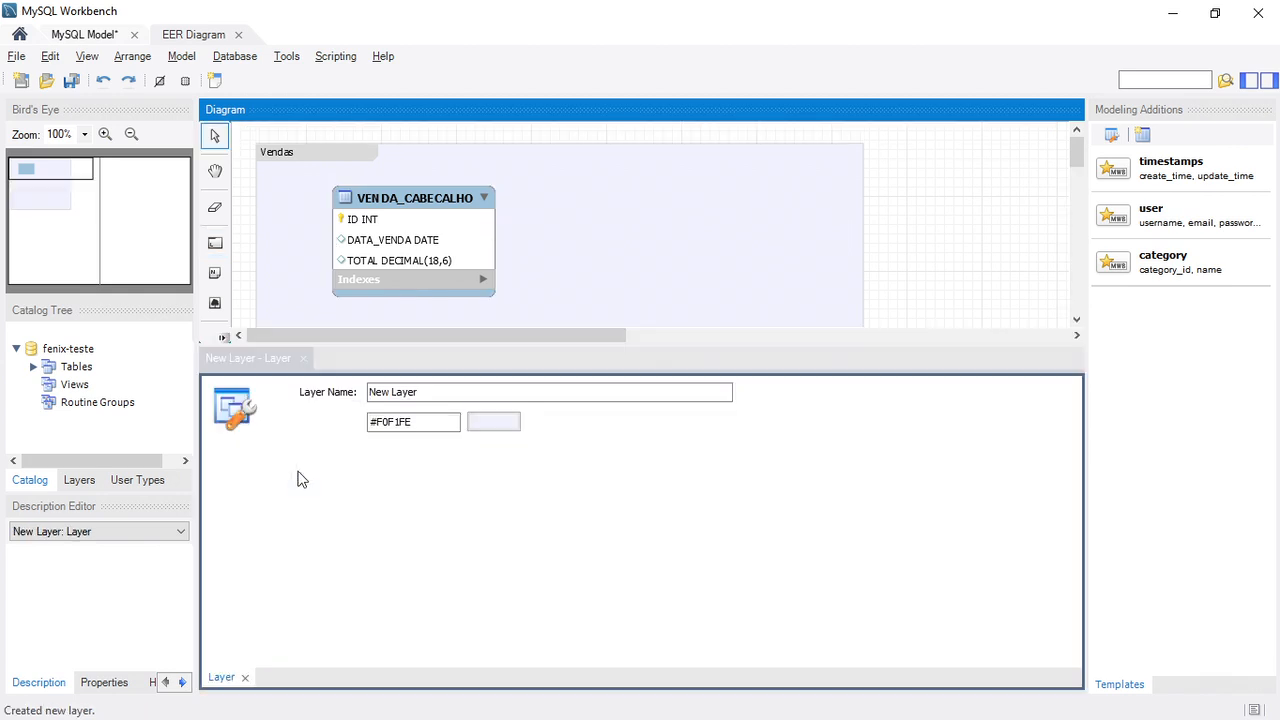
left_click(440, 391)
key("ctrl+a")
type("cADA")
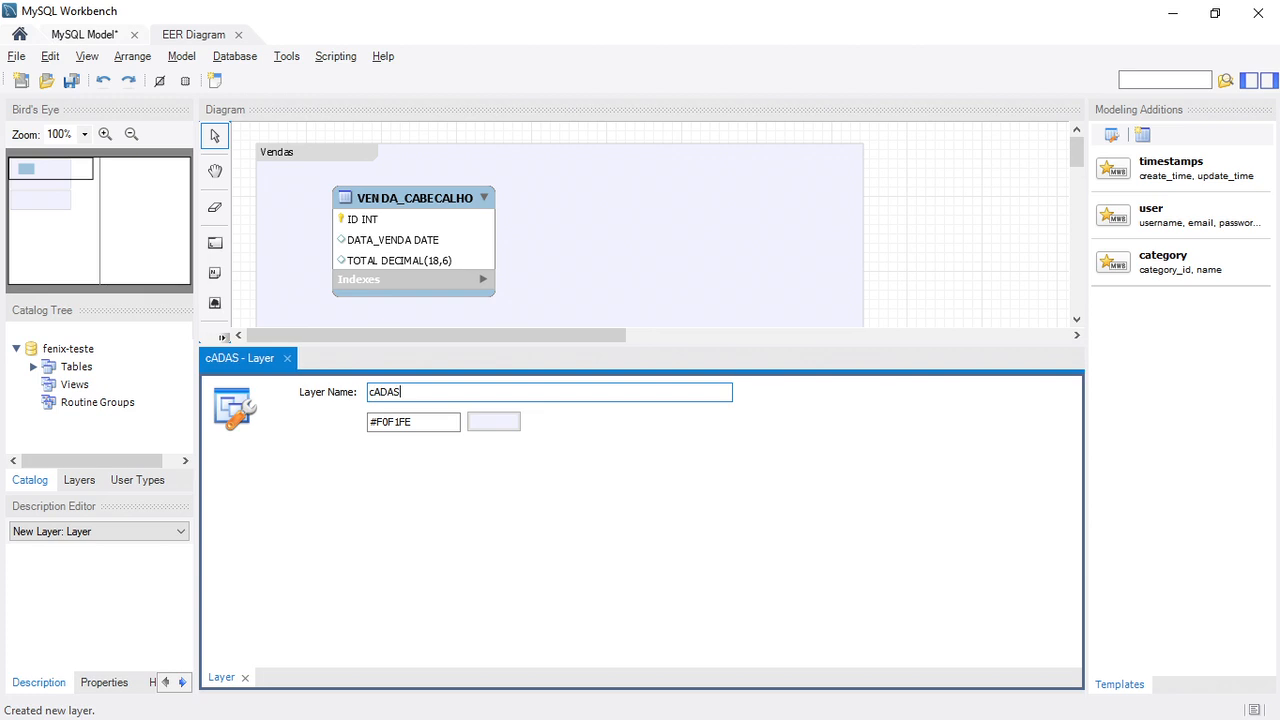
key("BackSpace")
key("BackSpace")
key("BackSpace")
key("BackSpace")
type("Cadastros")
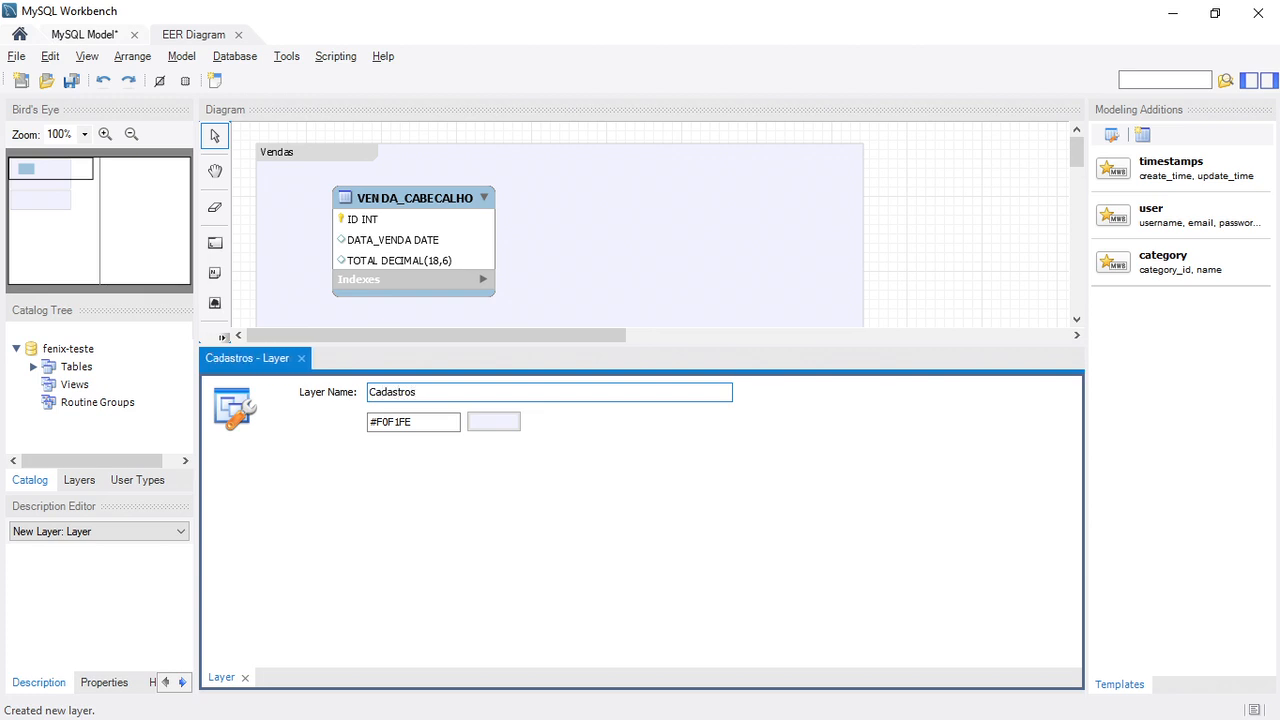
Set the Cadastros layer's color to silver and move VENDA_CABECALHO closer to the Vendas layer's upper-left corner.
left_click(479, 427)
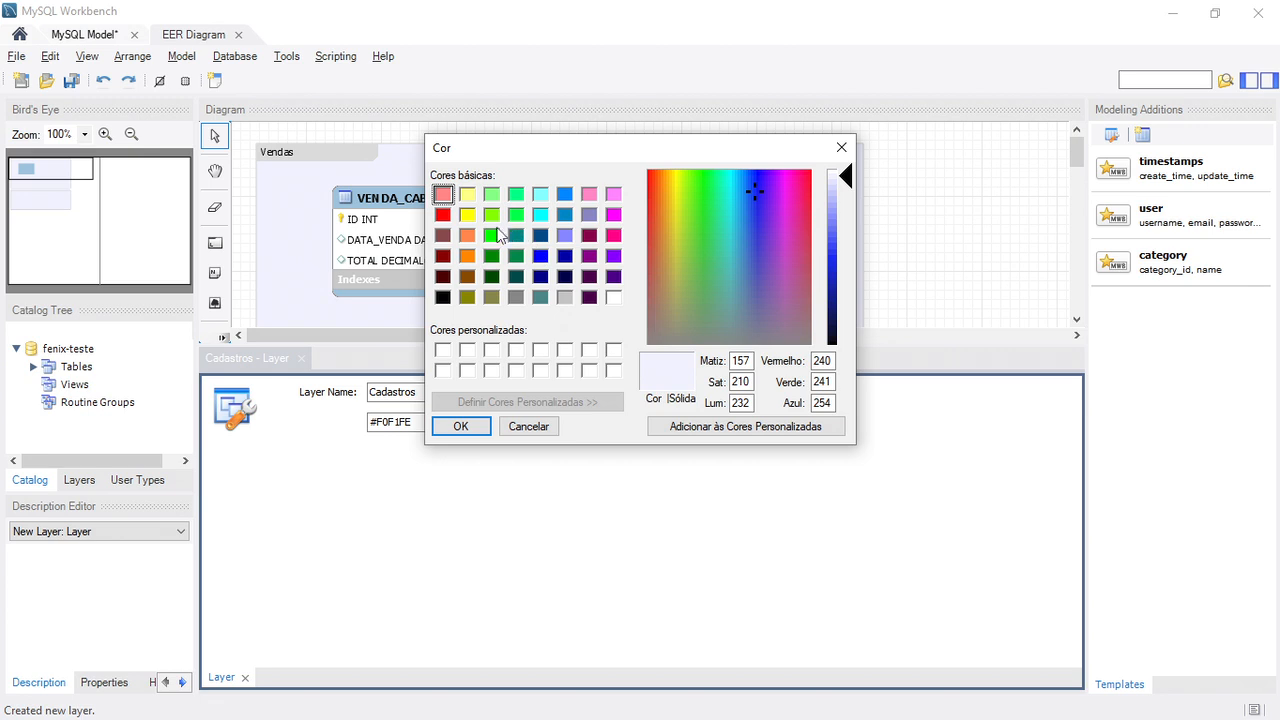
left_click(566, 299)
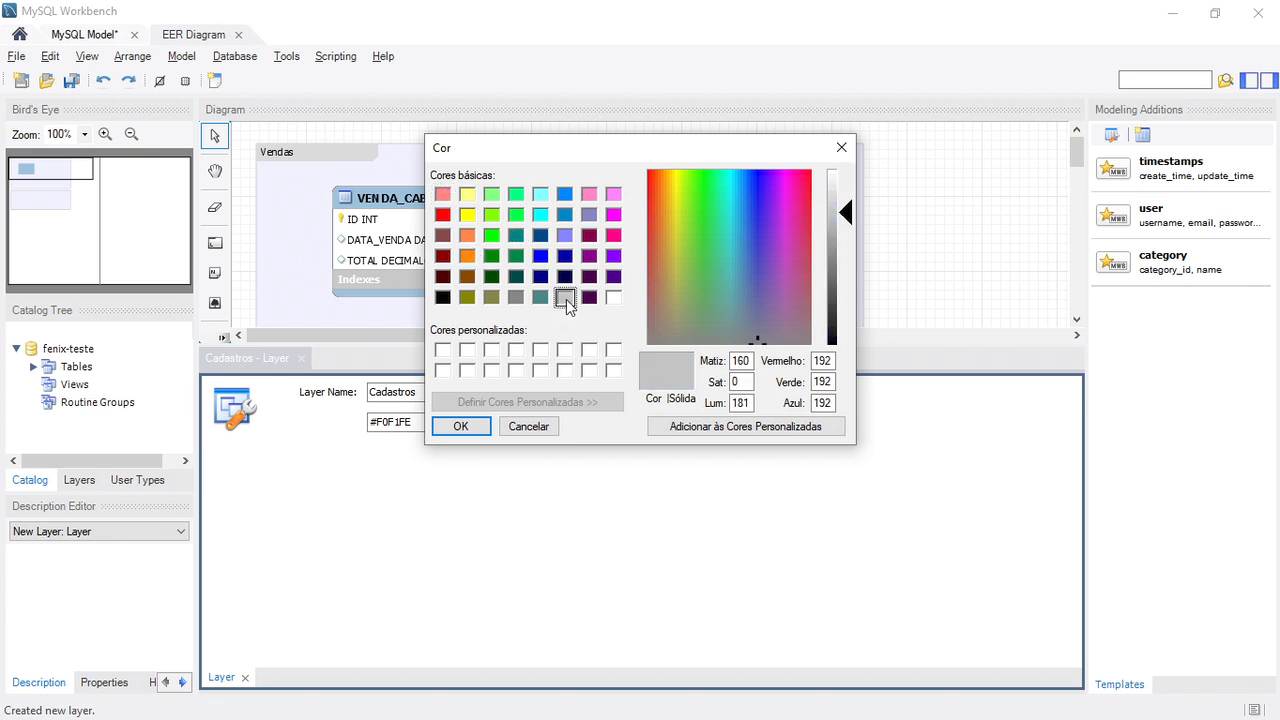
left_click(460, 426)
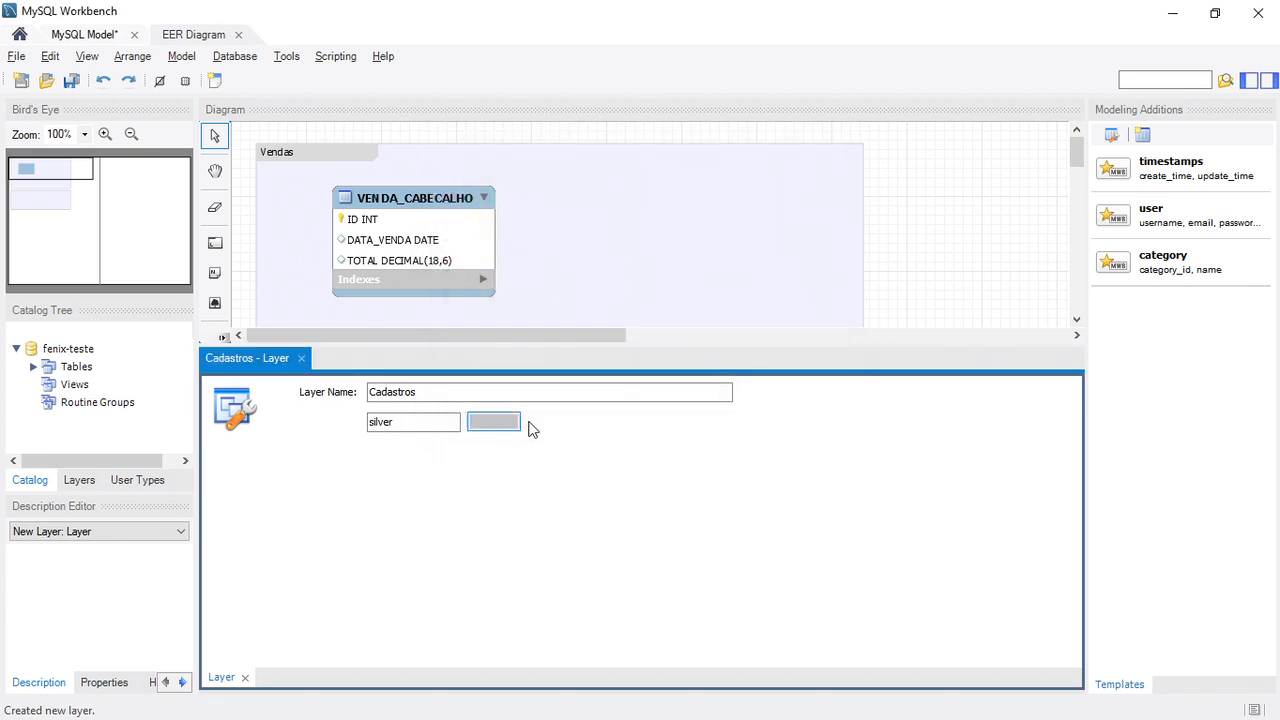
left_click(301, 358)
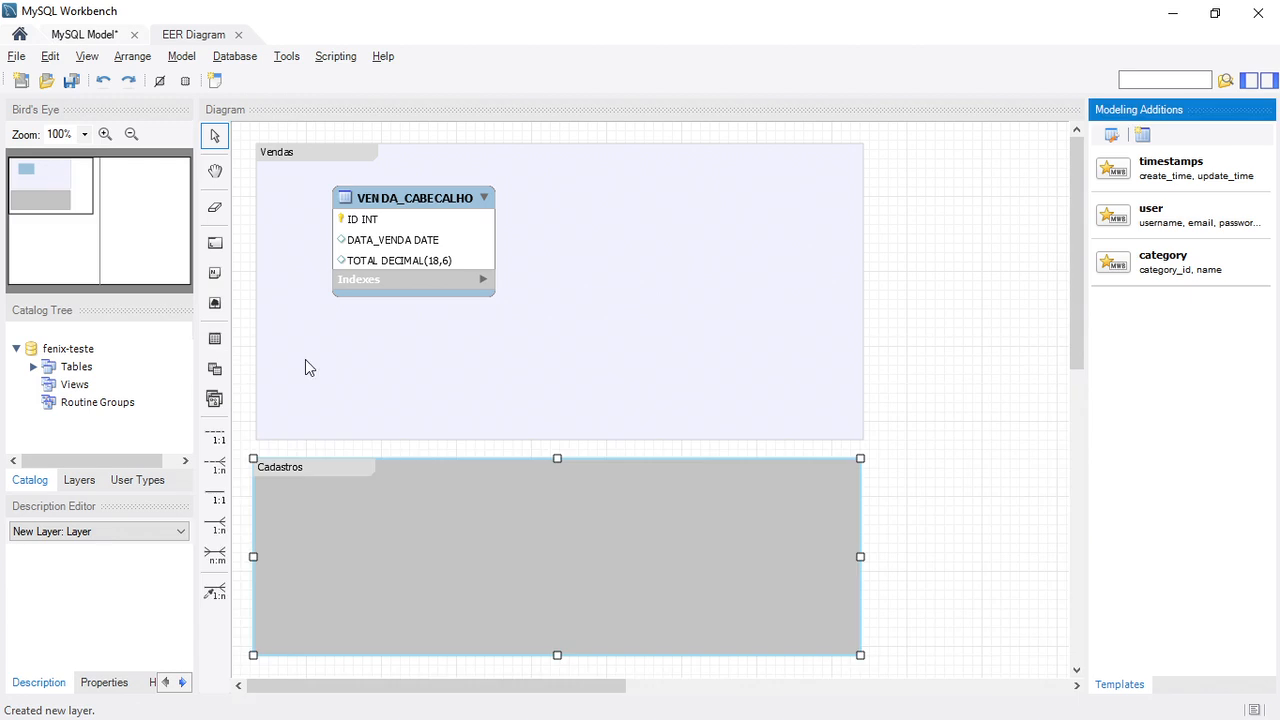
left_click_drag(424, 215, 368, 208)
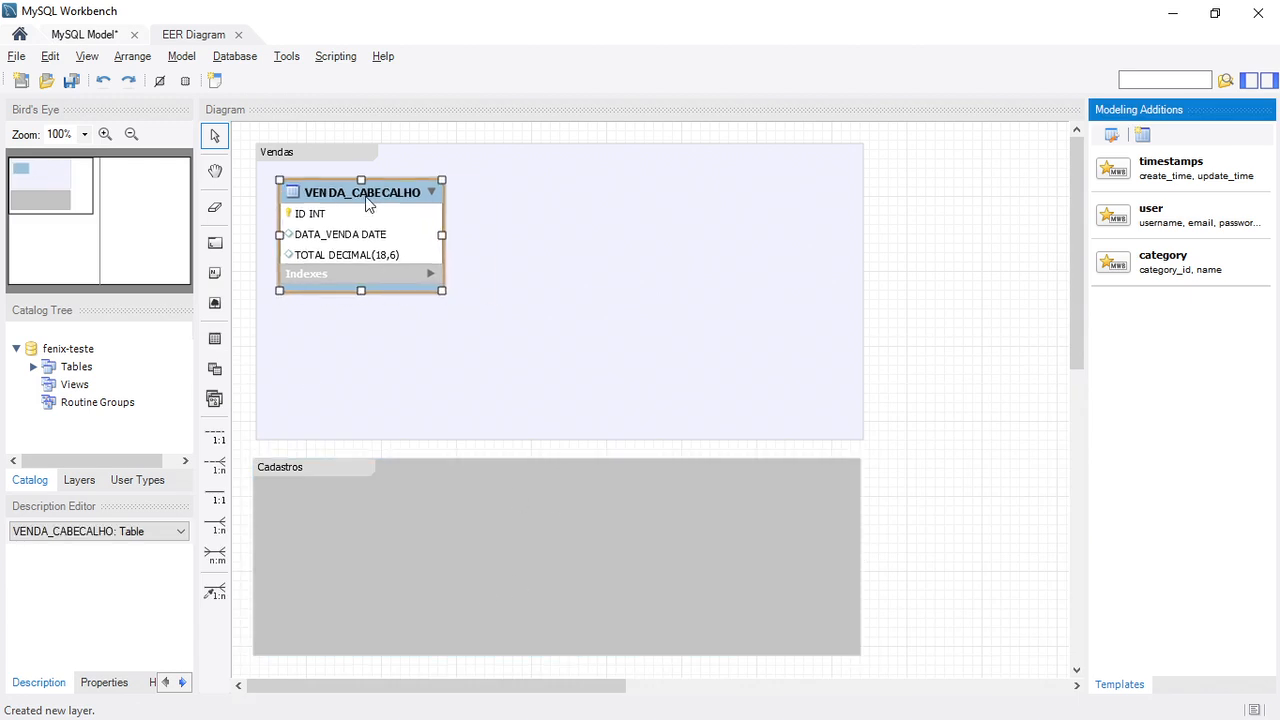
Place a text note just above the VENDA_CABECALHO table in the Vendas layer and open it for editing.
left_click(215, 273)
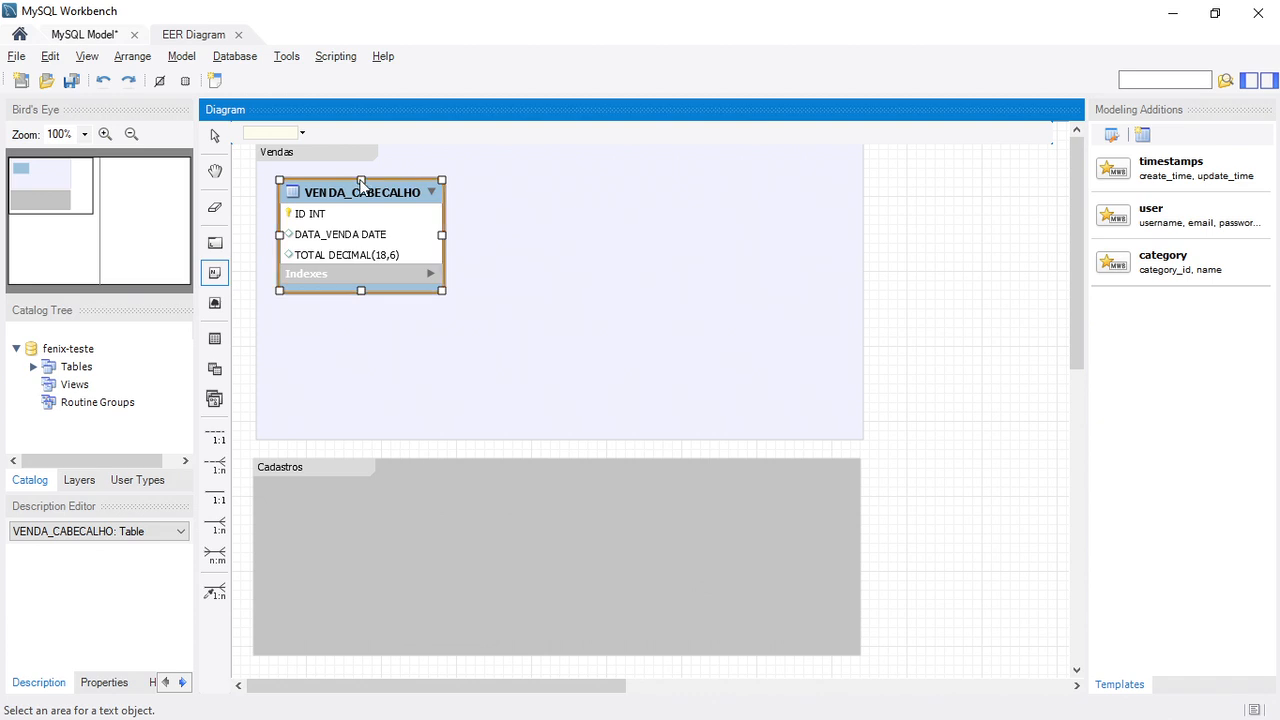
left_click(397, 151)
double_click(409, 162)
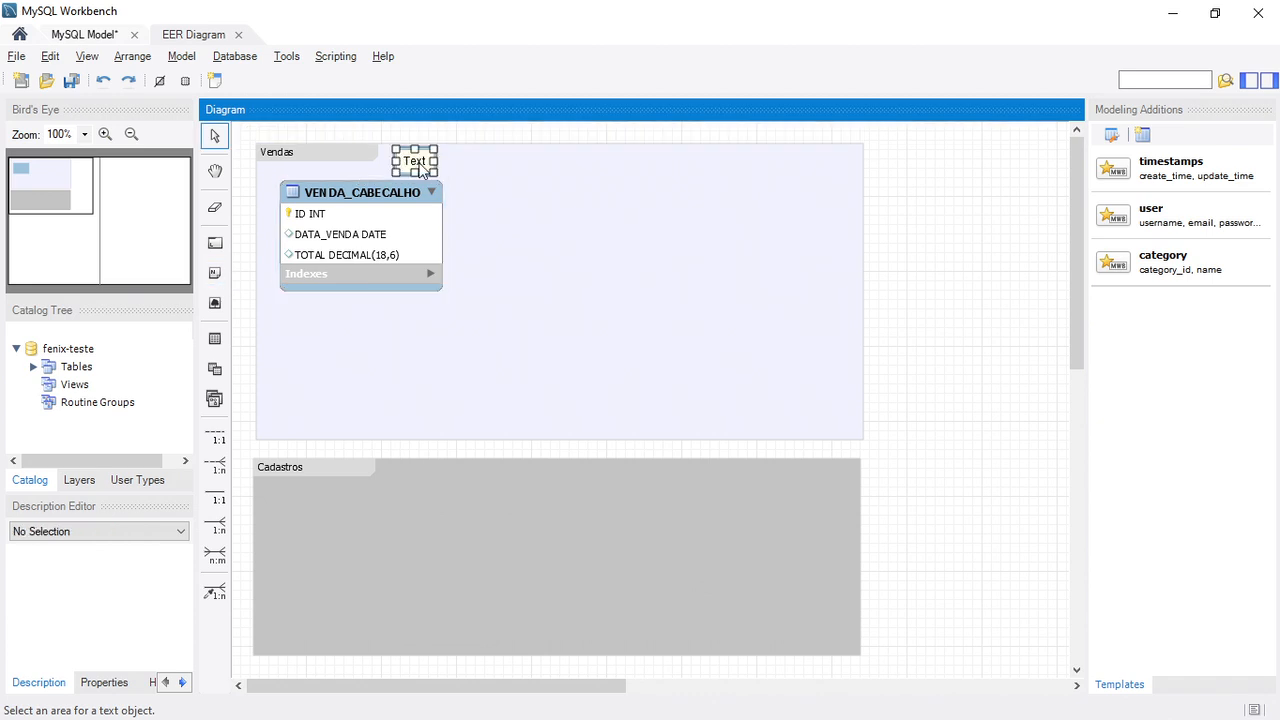
Replace the note's text with "Vou criar duas tabelas (VENDA_CABECALHO) (VENDA_DETALHE) e também vou criar os relacionamentos.".
left_click(393, 390)
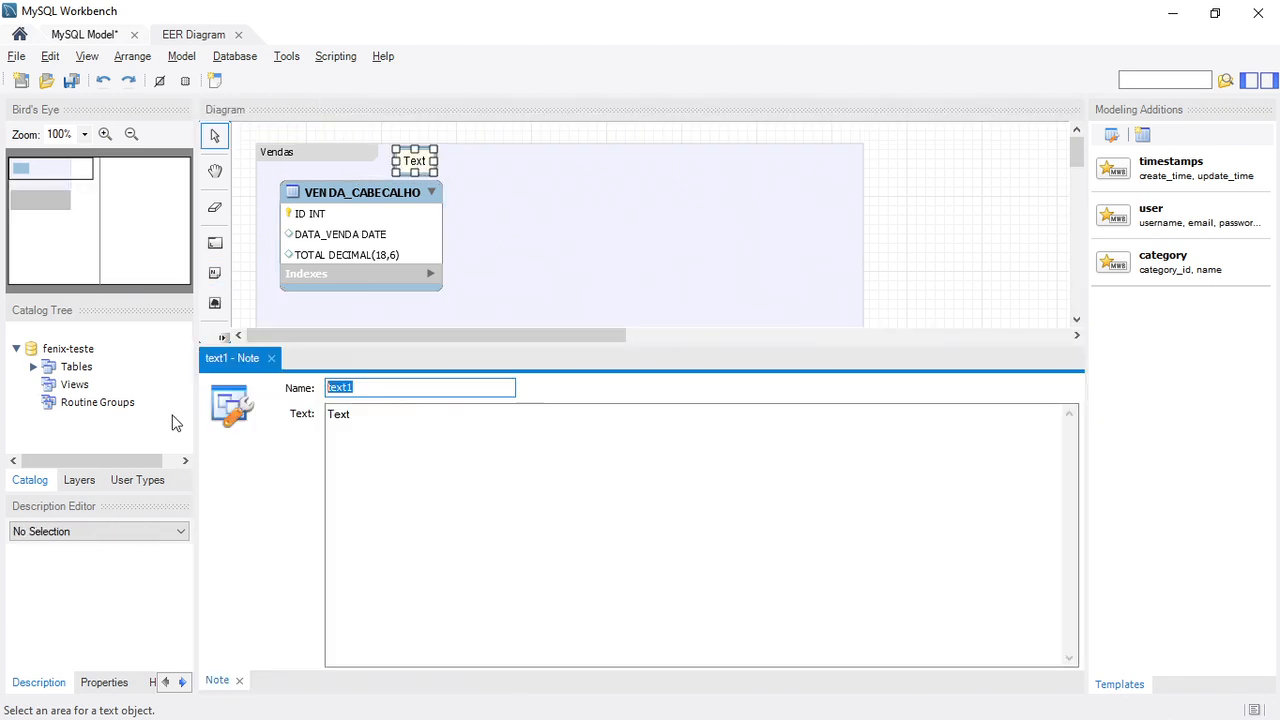
left_click(382, 423)
key("BackSpace")
key("BackSpace")
key("BackSpace")
key("BackSpace")
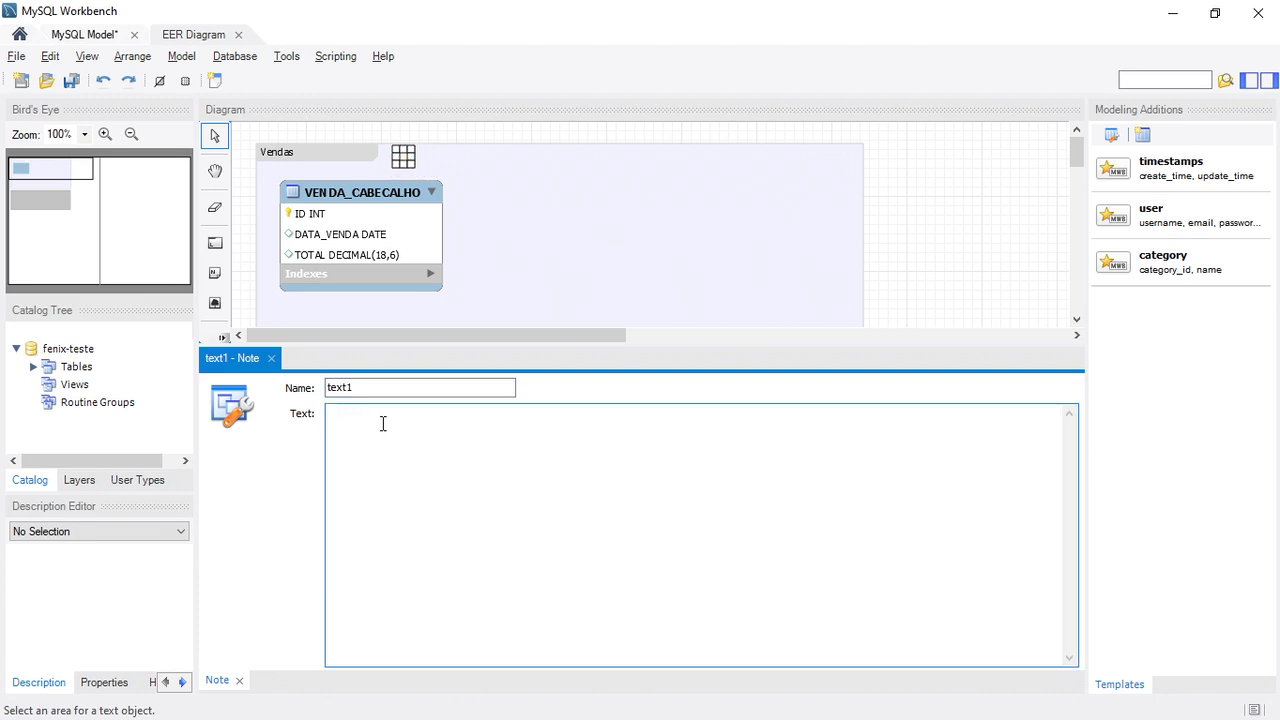
type("Vou criar d")
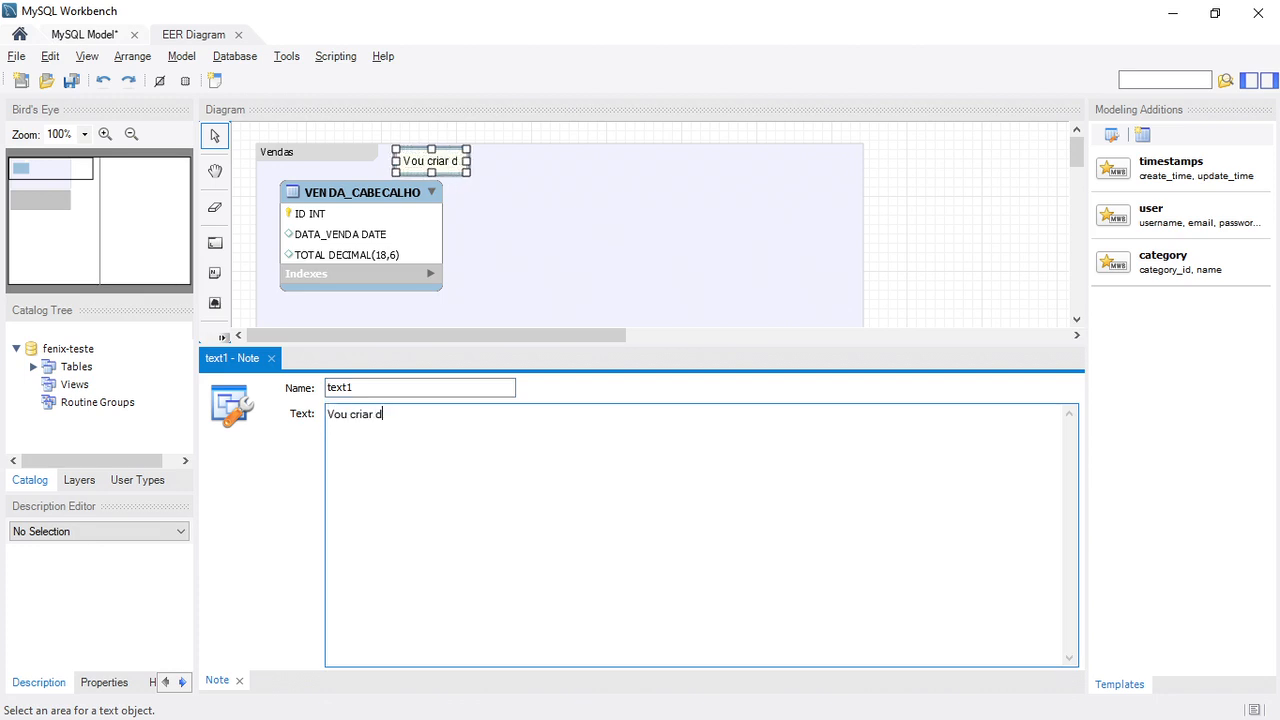
type("uas tabelas ")
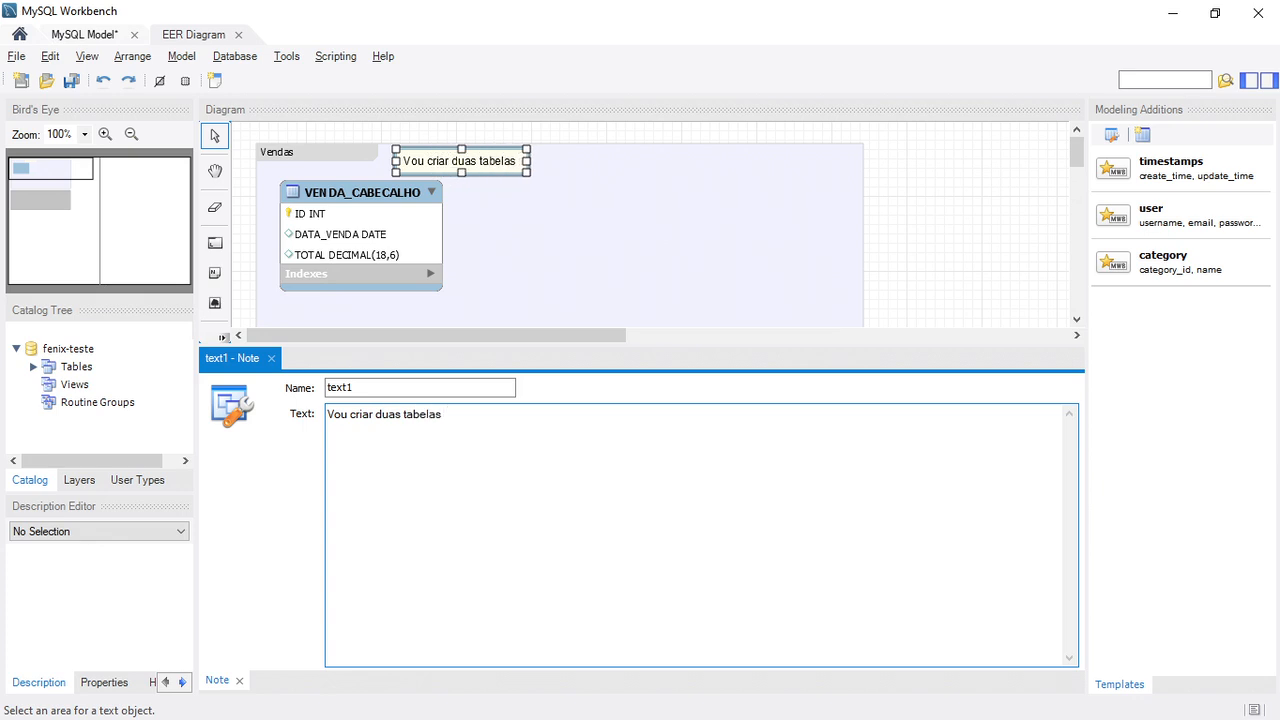
type("(")
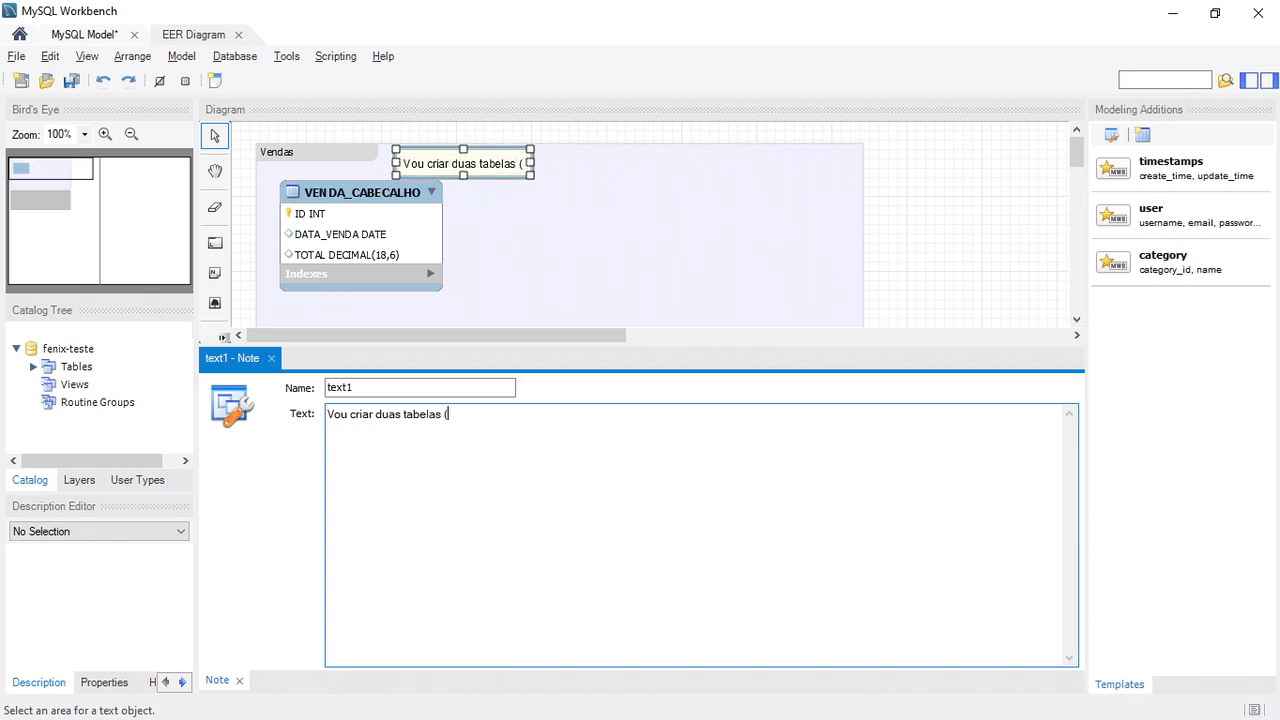
type("VENDA_CABECALHO) ")
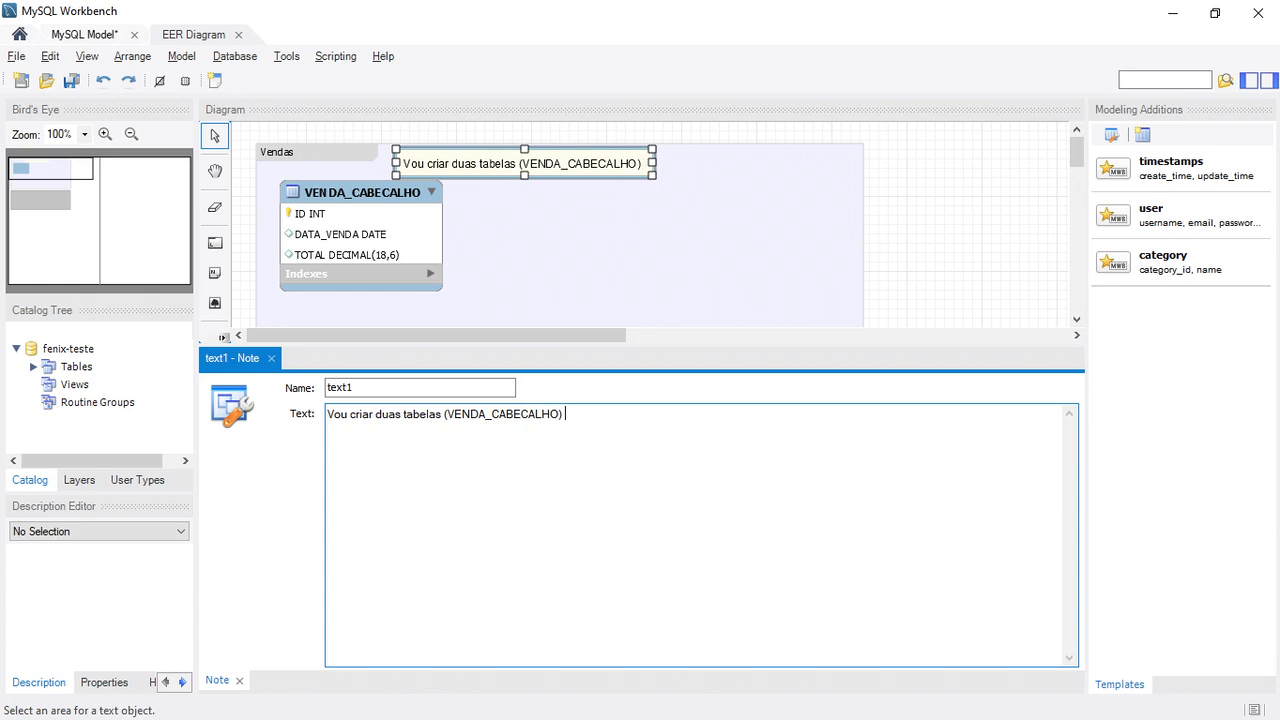
type("(VENDA_DETALHE")
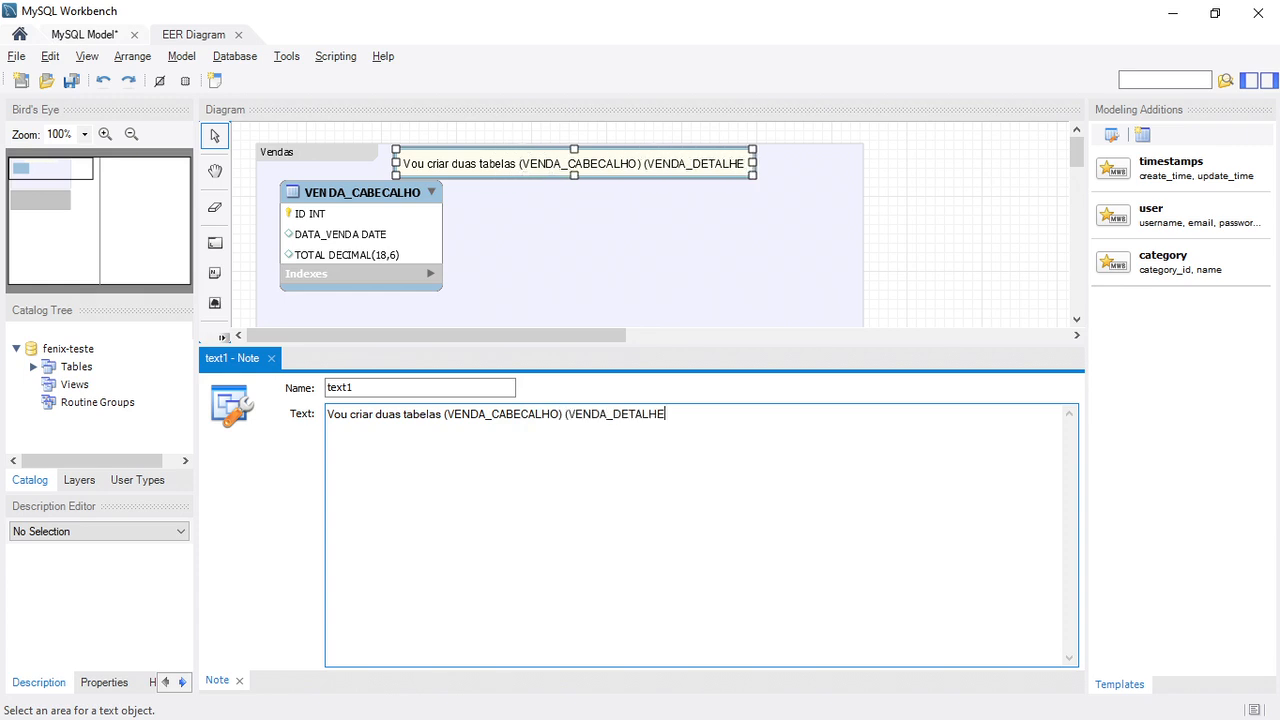
type(") pra")
key("BackSpace")
key("BackSpace")
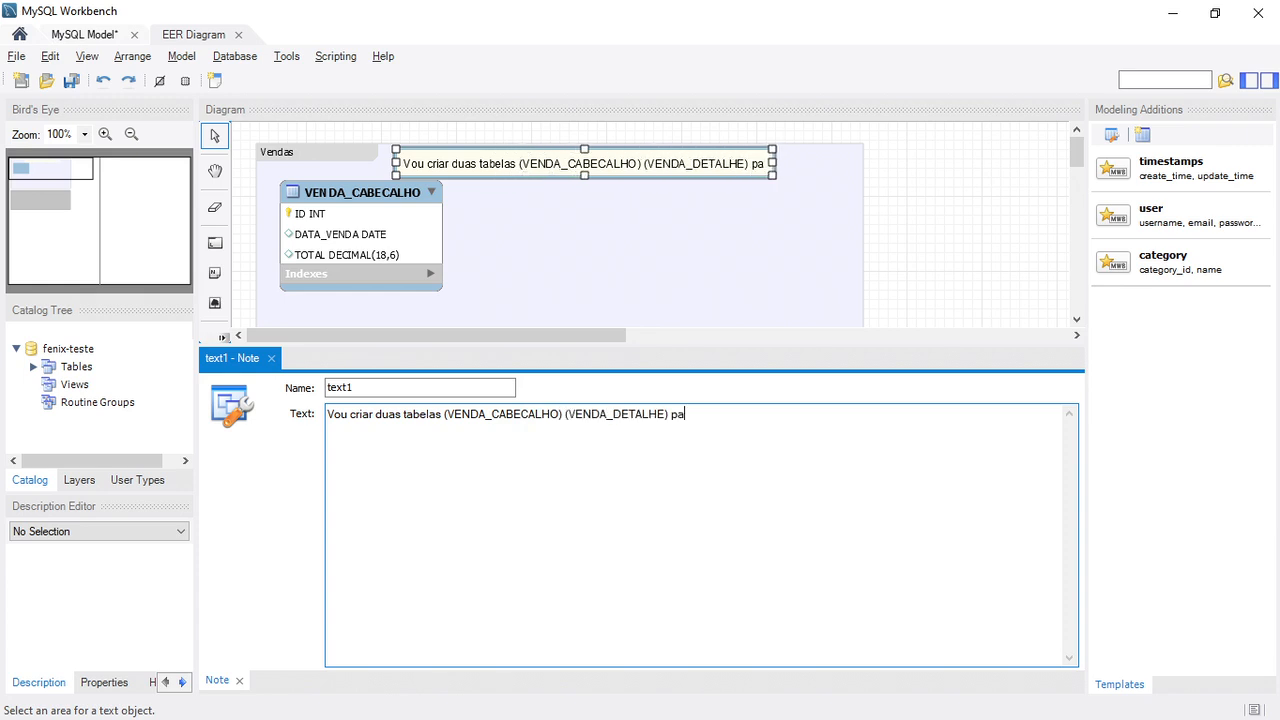
key("BackSpace")
type("e também vou ")
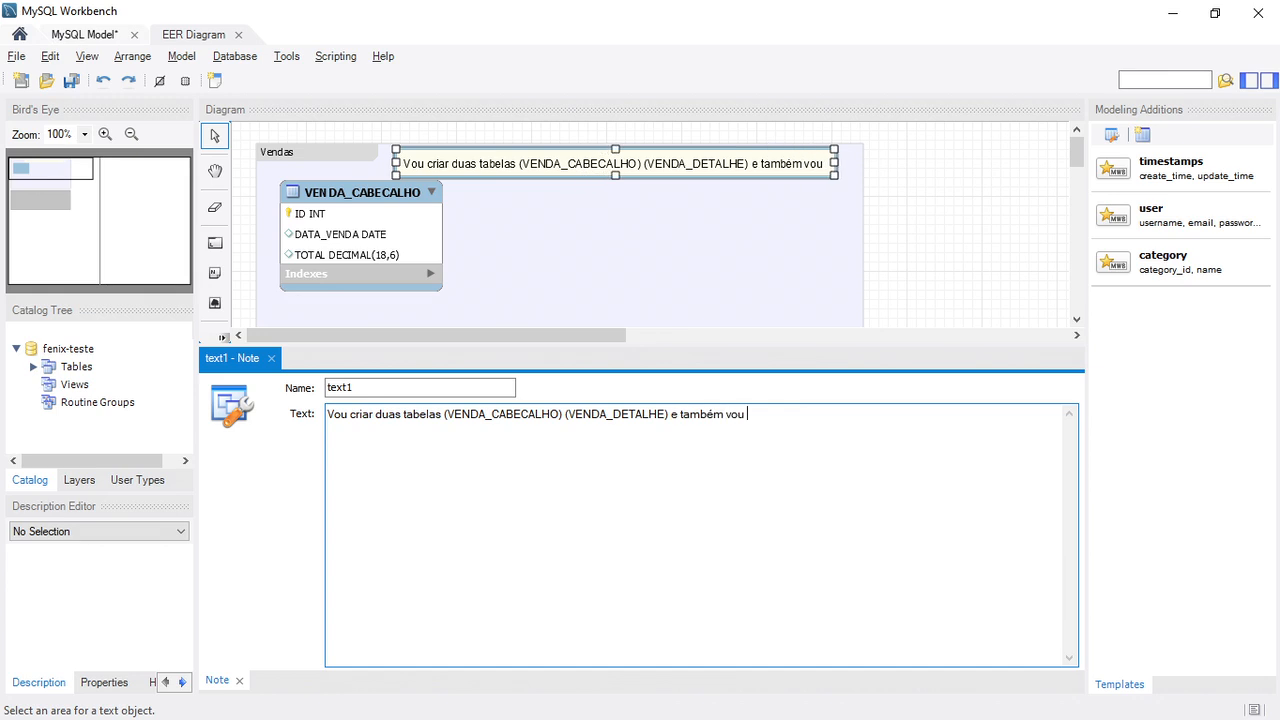
type("criar os relaci")
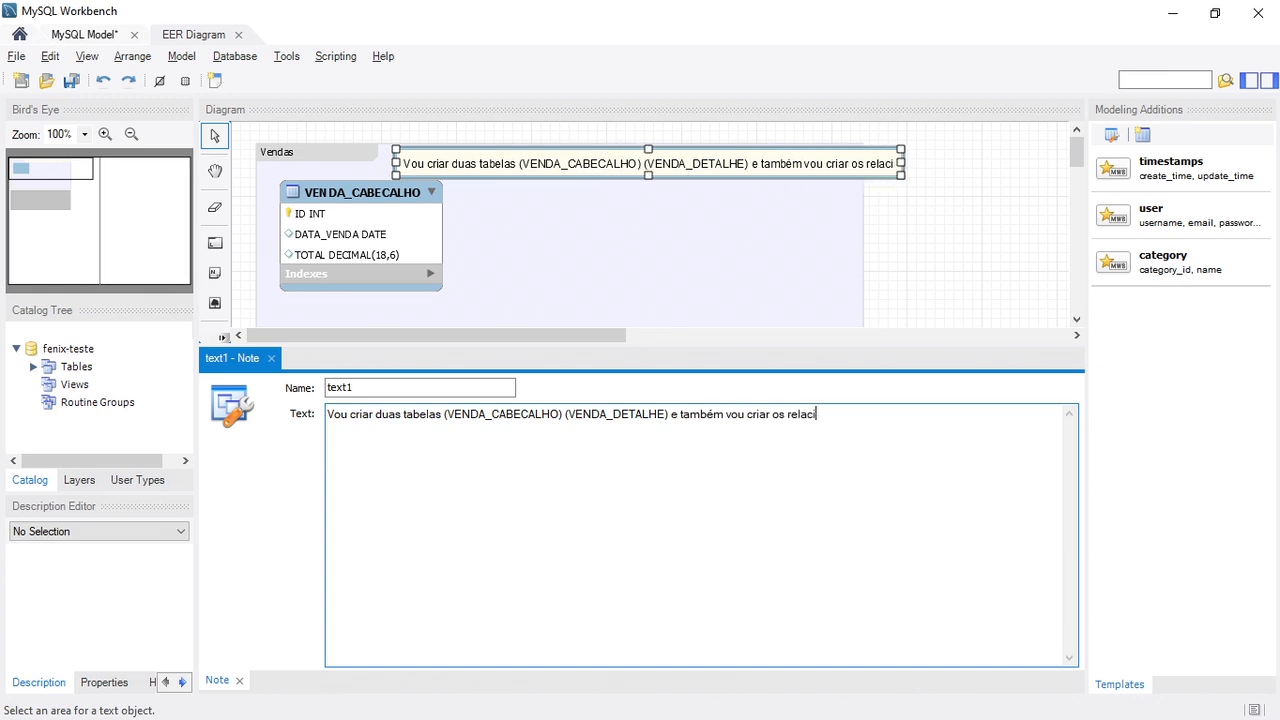
type("onamentos.")
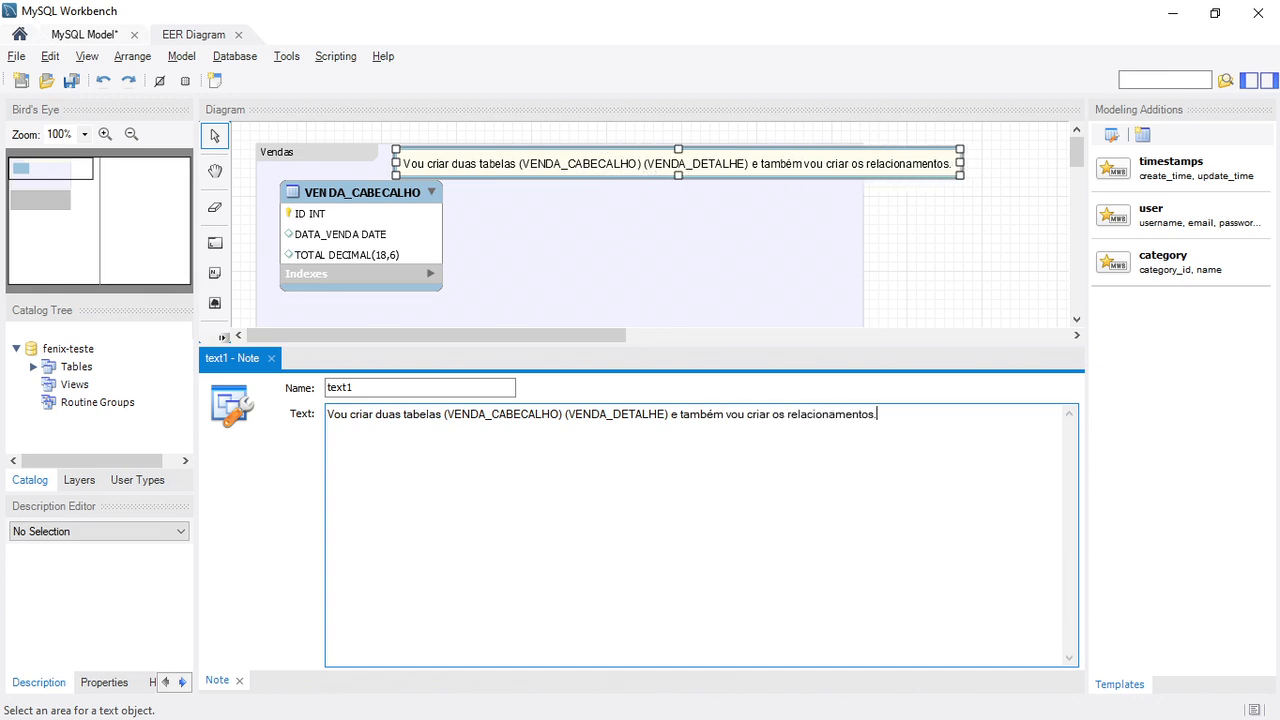
left_click(271, 358)
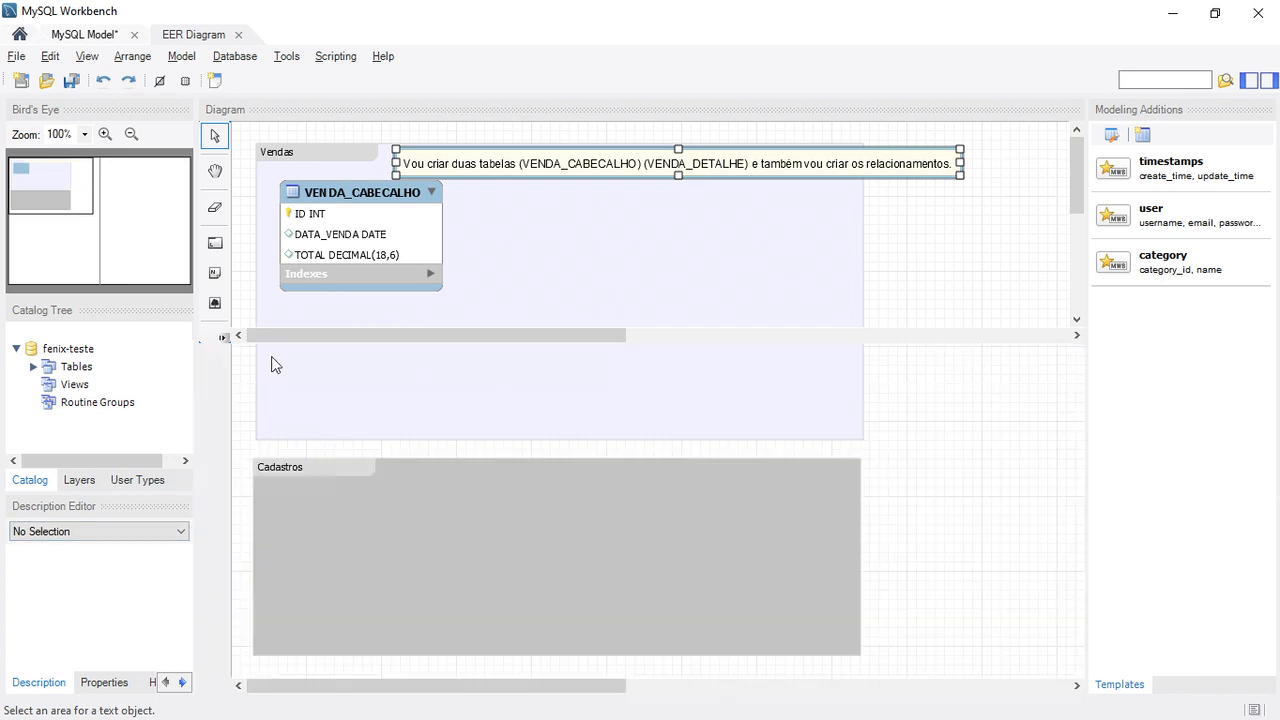
Move VENDA_CABECALHO down and position the text note above it, entirely inside the Vendas layer.
mouse_move(497, 168)
left_mouse_down()
mouse_move(568, 196)
mouse_move(552, 152)
mouse_move(491, 166)
left_mouse_up()
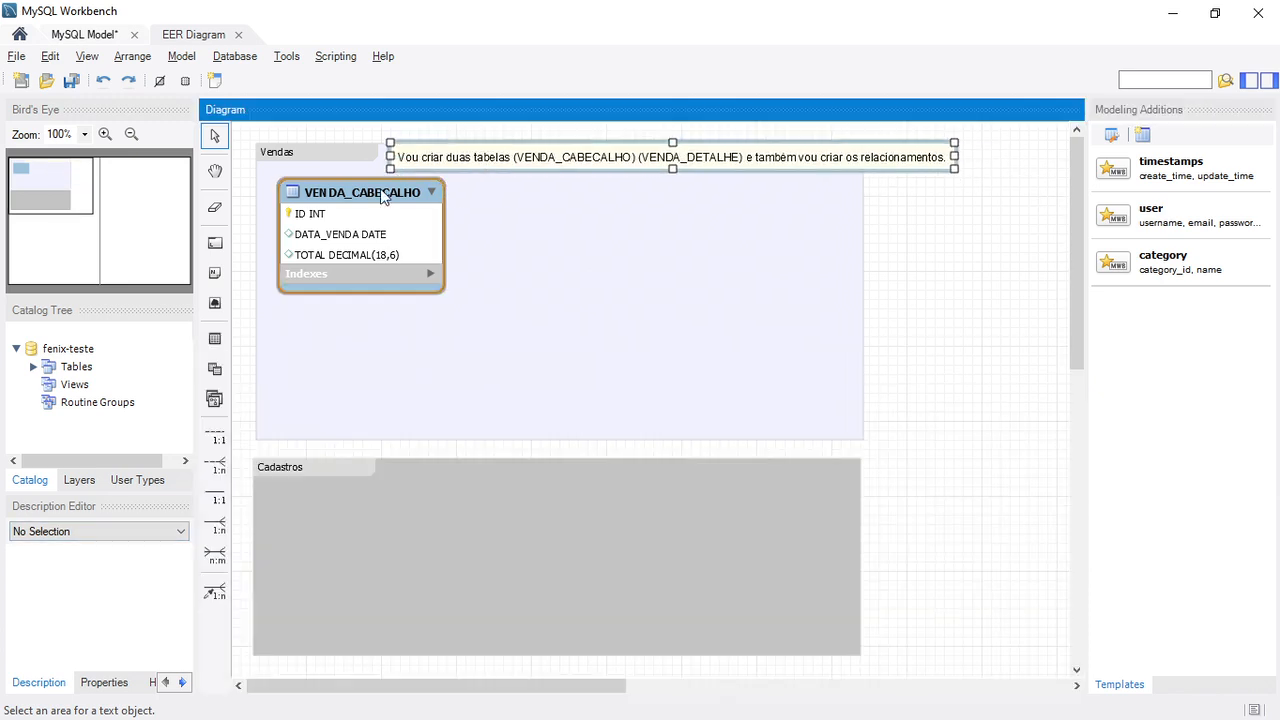
left_click_drag(386, 195, 387, 232)
left_click_drag(476, 165, 358, 192)
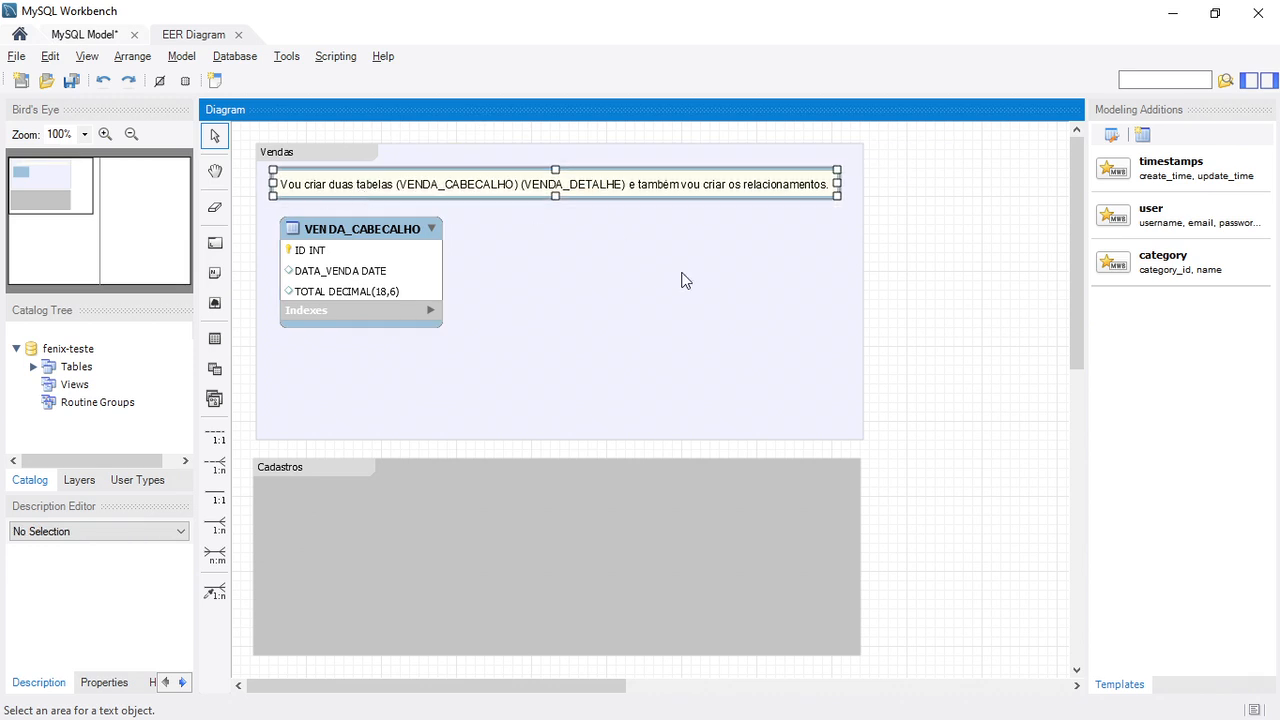
Insert the image logo_t2ti.png on the diagram to the right of the Vendas layer.
left_click(216, 303)
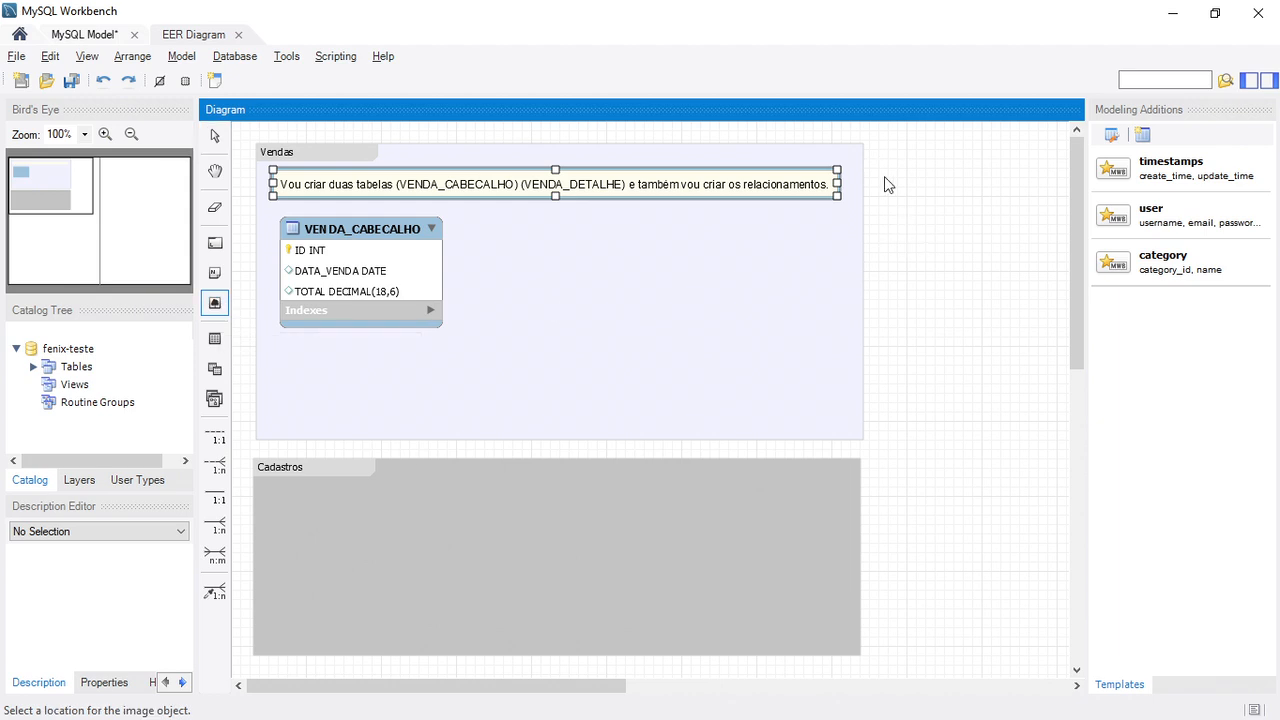
left_click(522, 315)
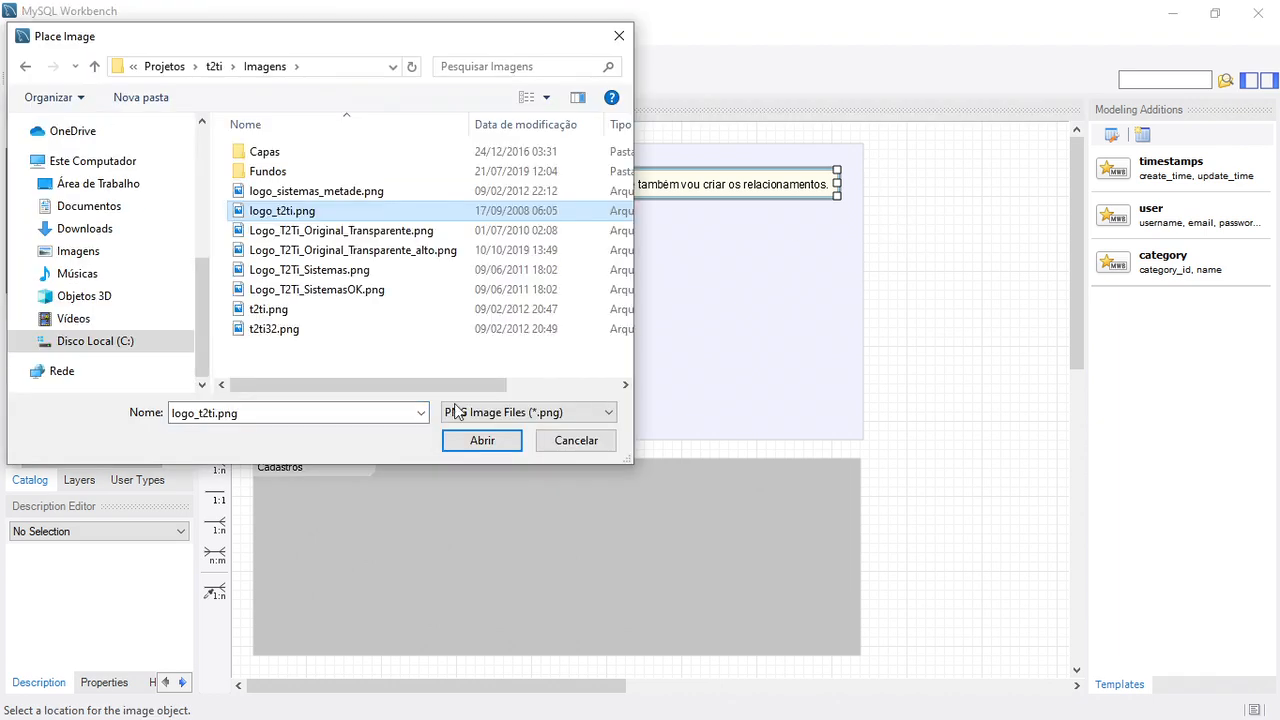
left_click(481, 440)
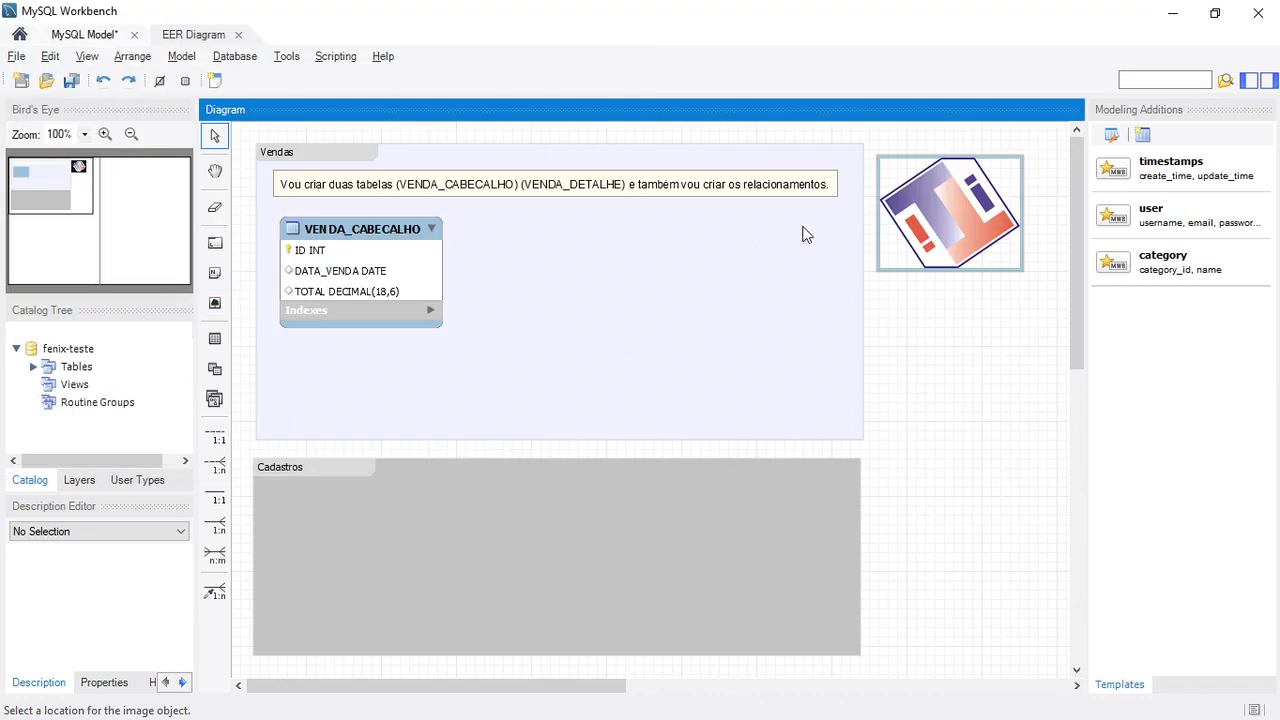
left_click(959, 348)
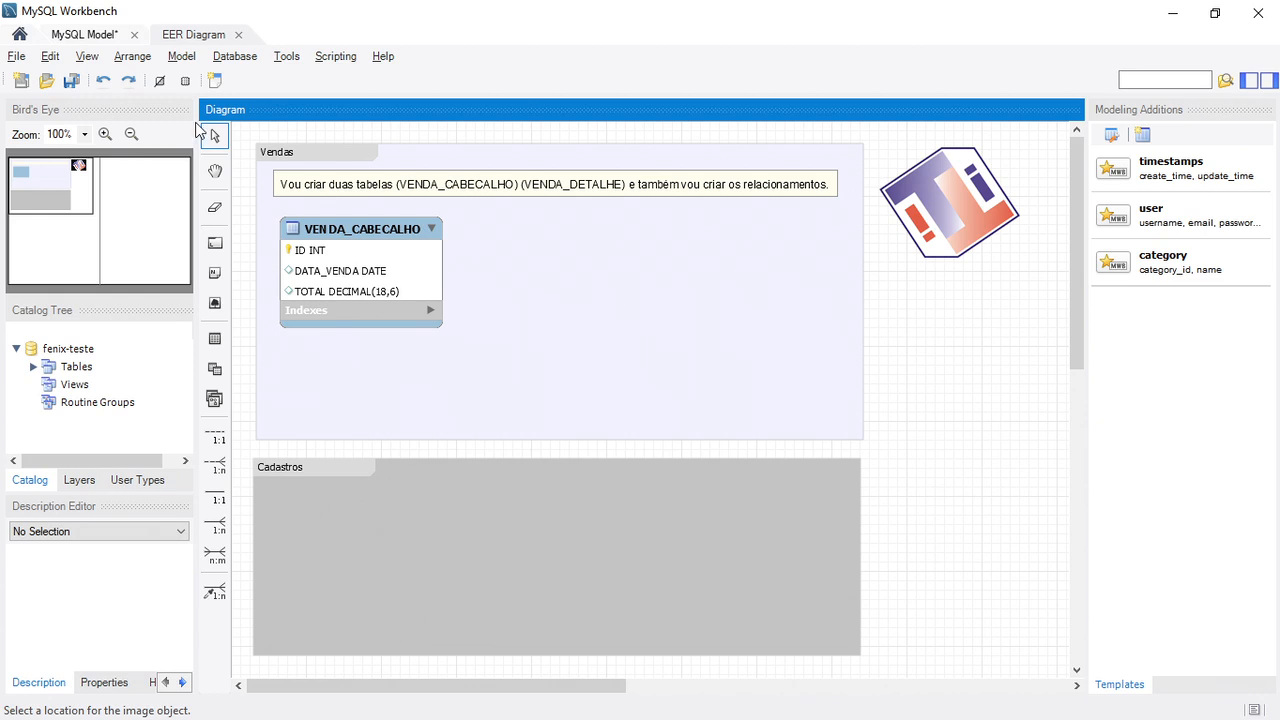
Save the model in the c:\testes folder under the name fenix-teste.
left_click(71, 84)
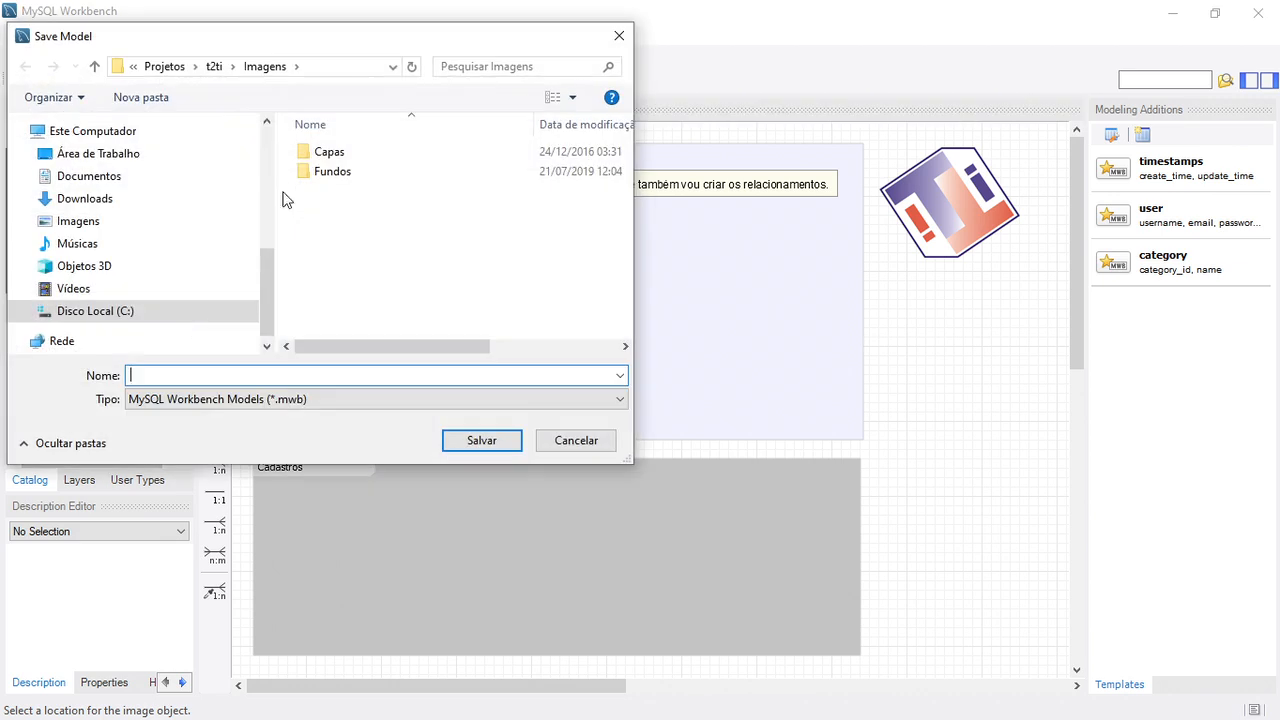
type("c:\\teste")
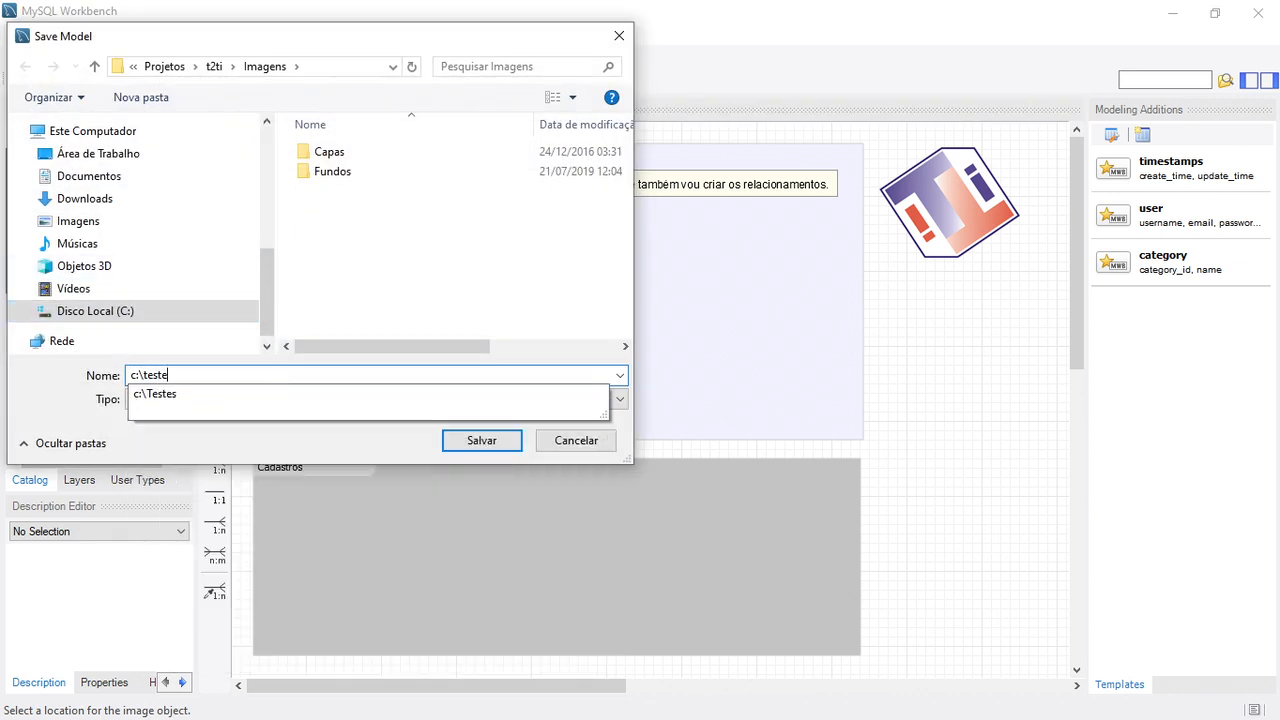
type("s\\")
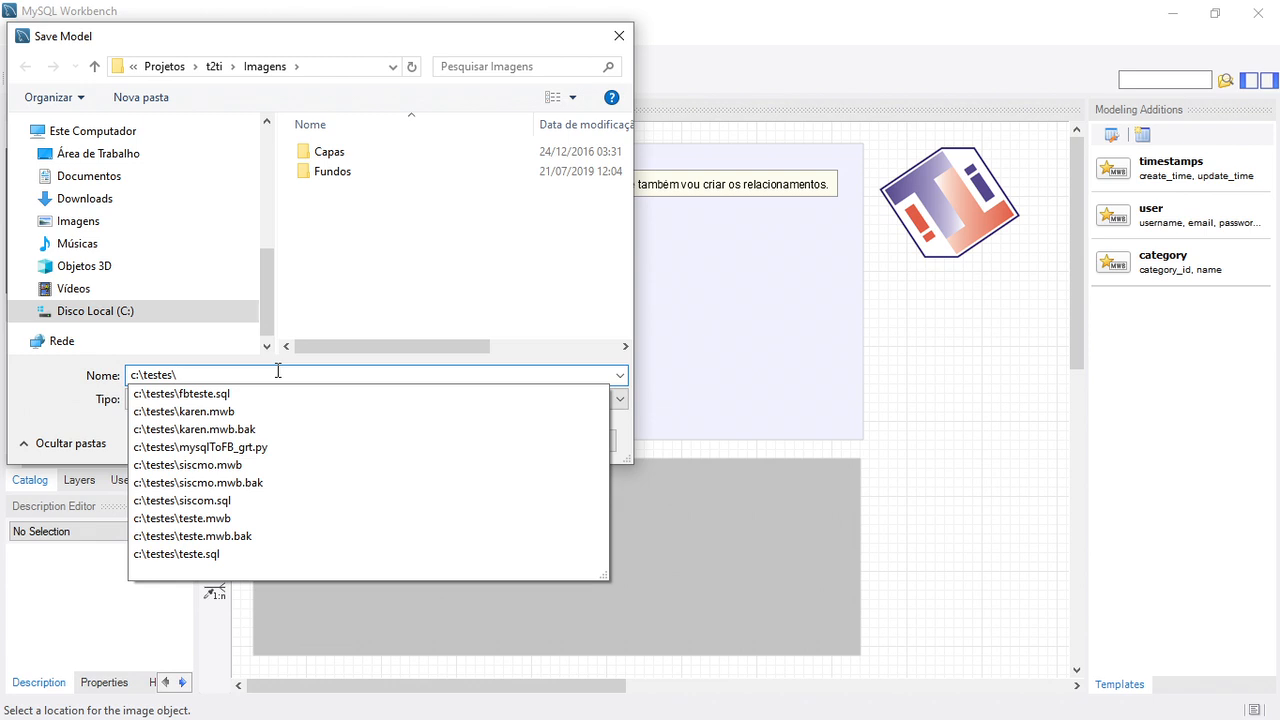
type("fenix")
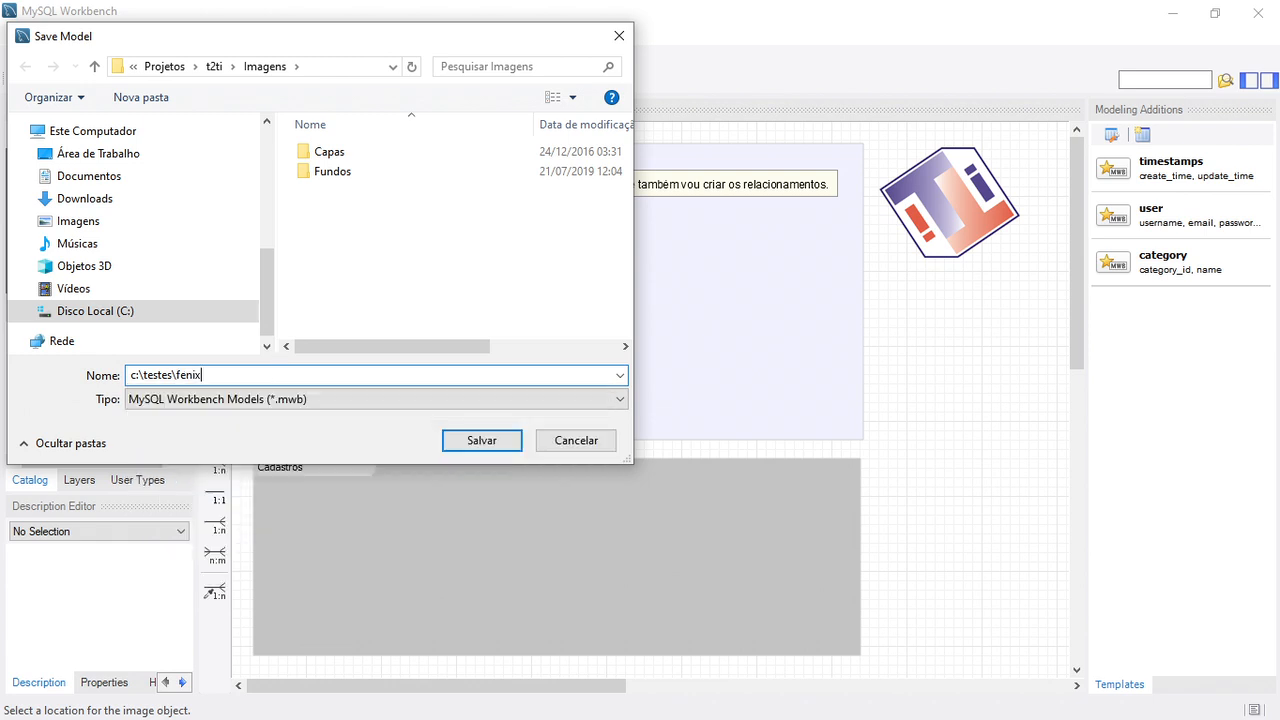
type("-teste")
key("Return")
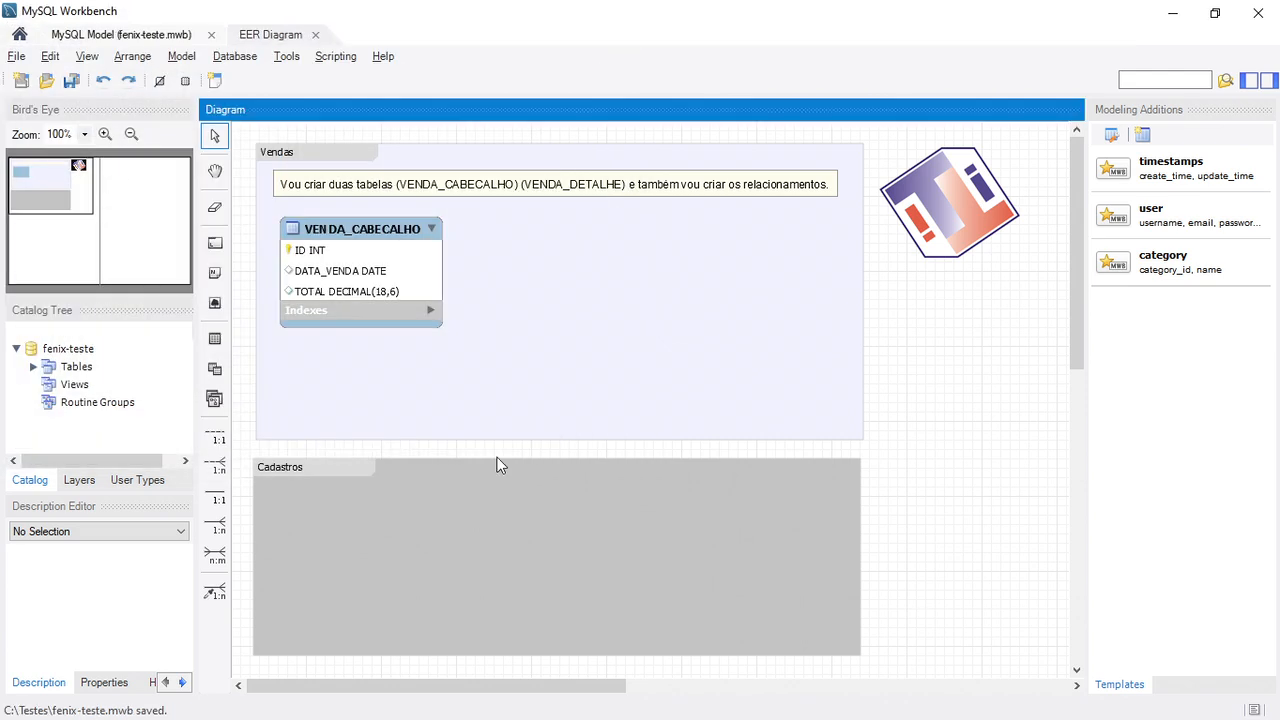
Open File Explorer, browse to the Testes folder on drive C: and select fenix-teste.mwb.
key("super+e")
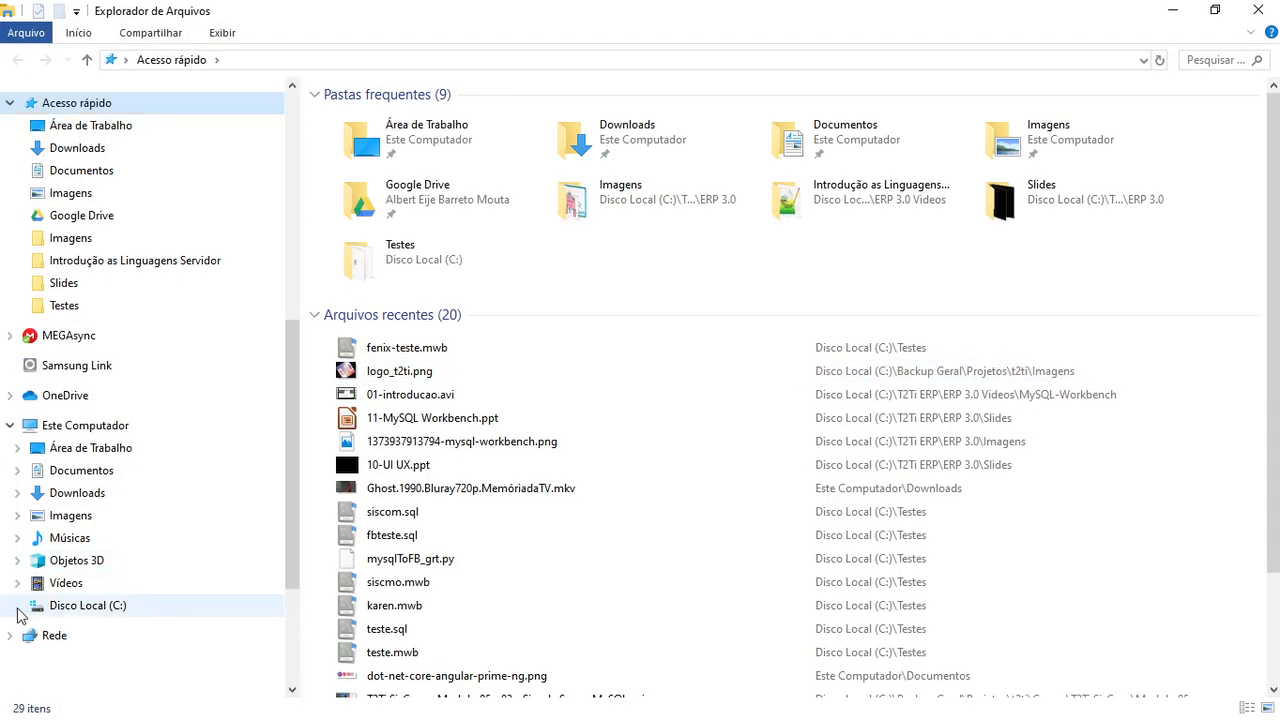
left_click(17, 605)
left_click_drag(290, 542, 291, 629)
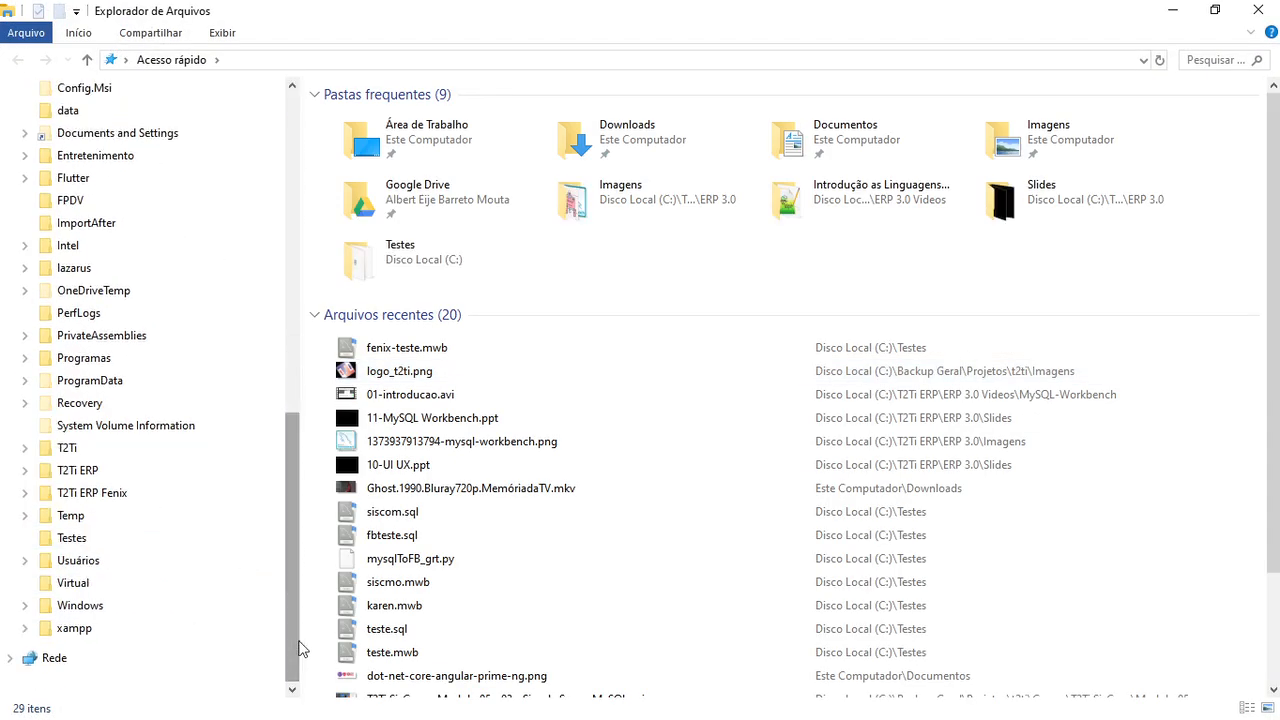
left_click(70, 545)
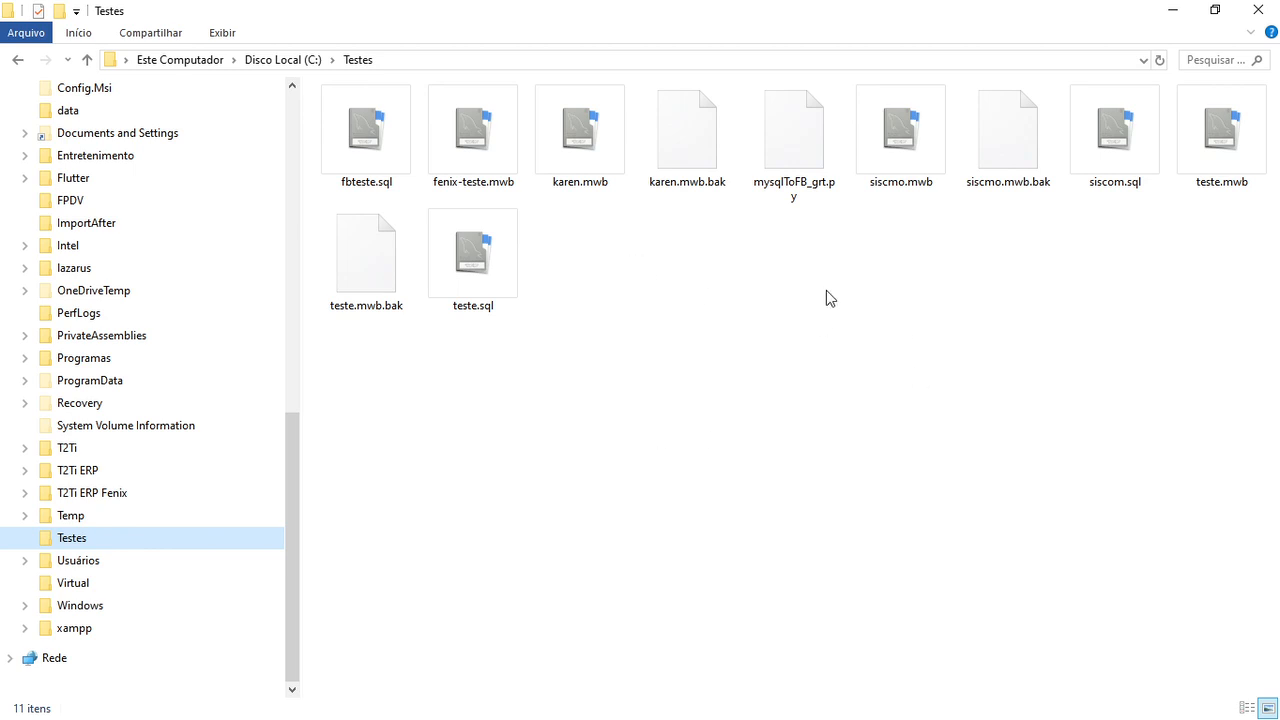
left_click(455, 158)
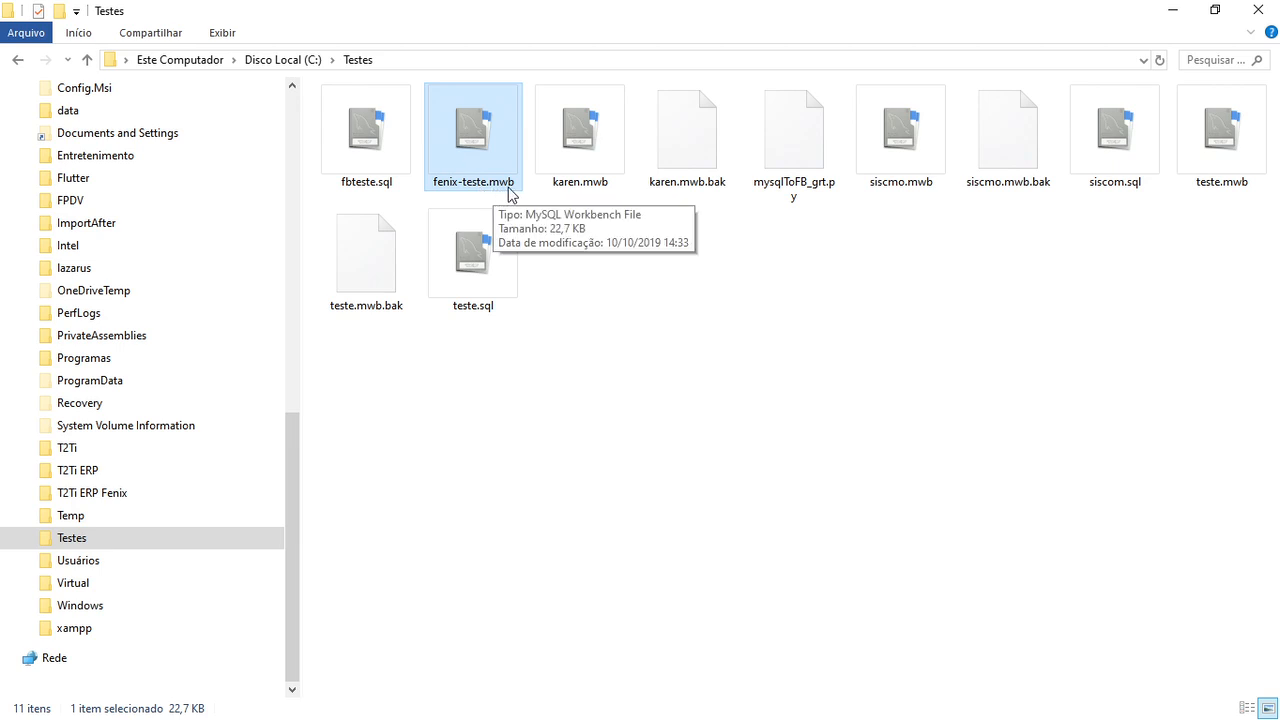
double_click(468, 148)
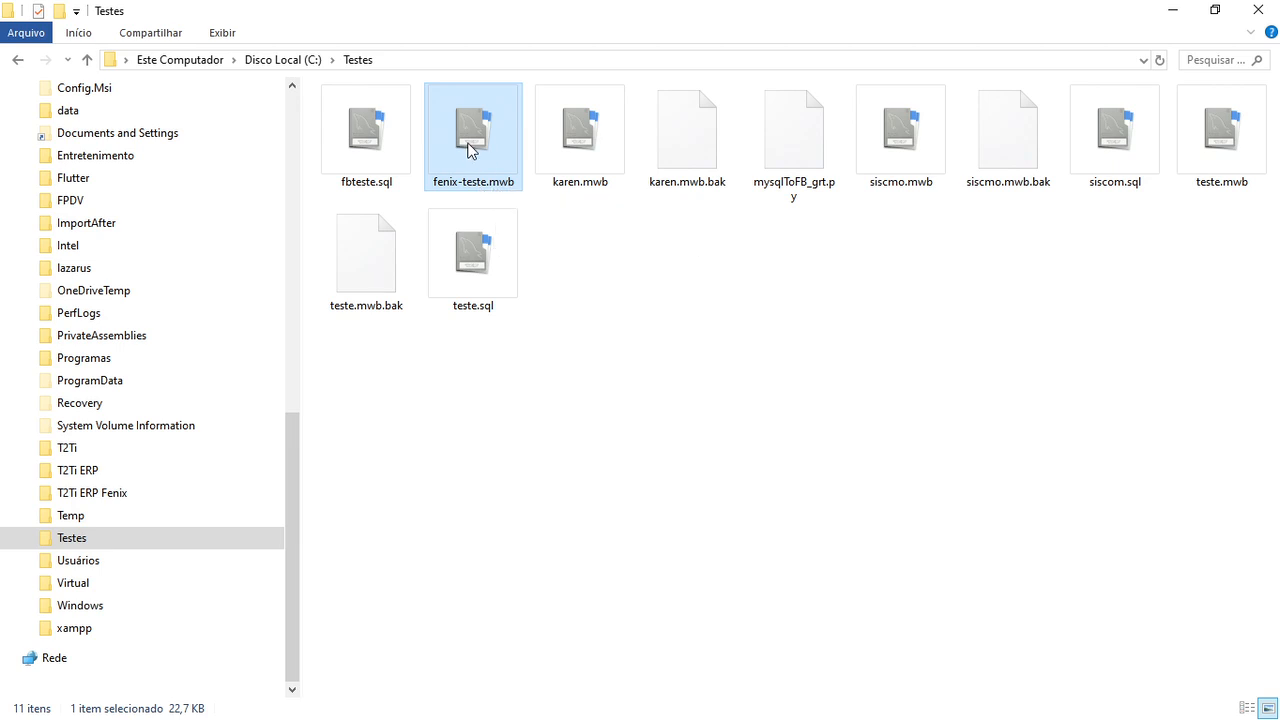
right_click(467, 142)
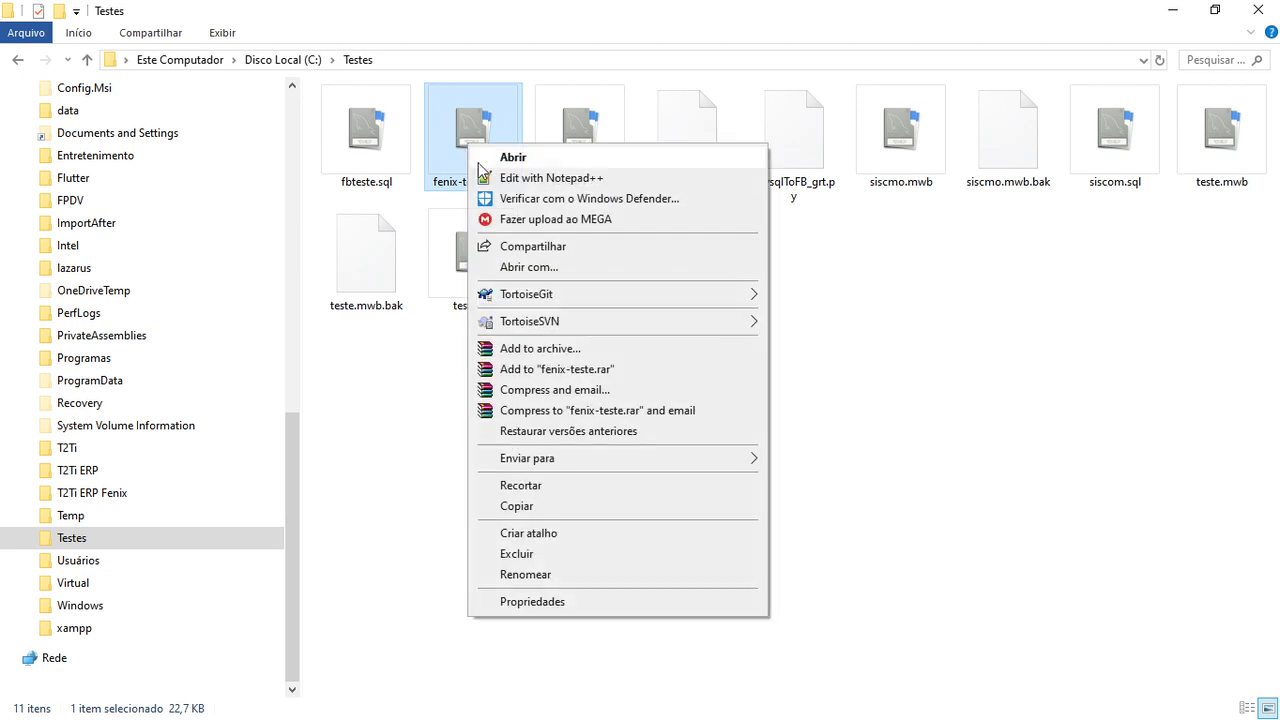
left_click(480, 166)
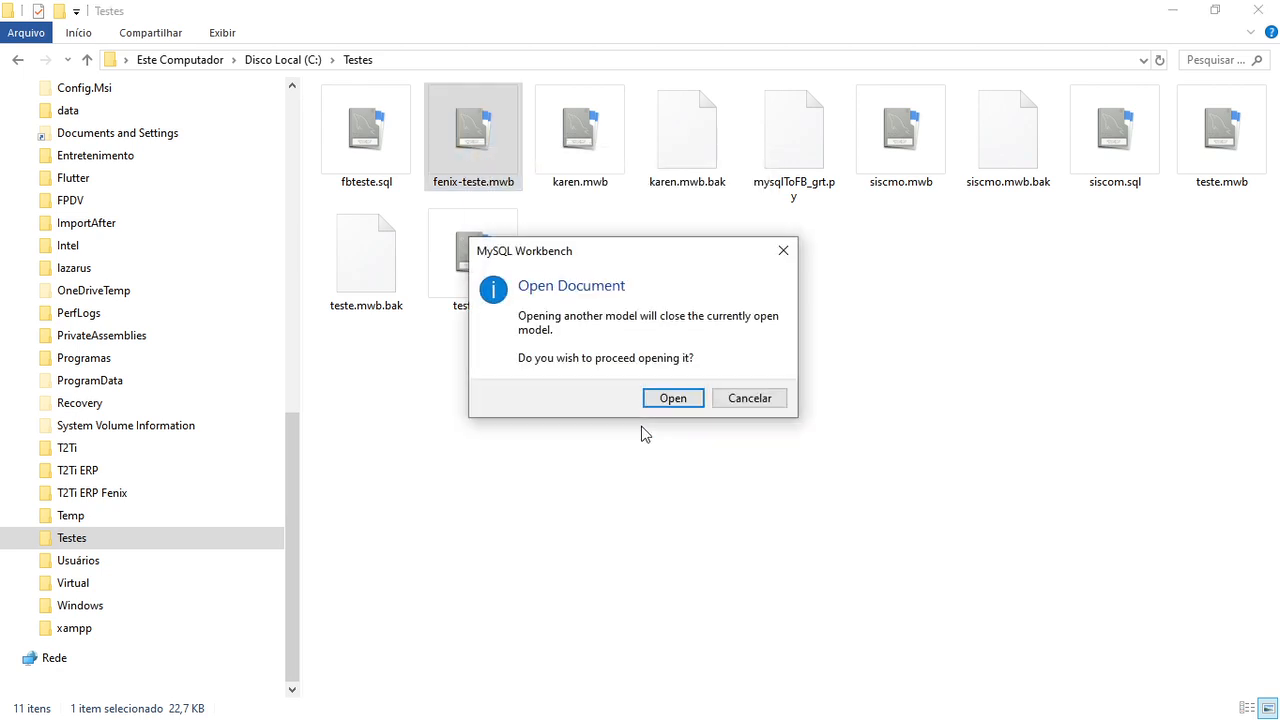
key("Return")
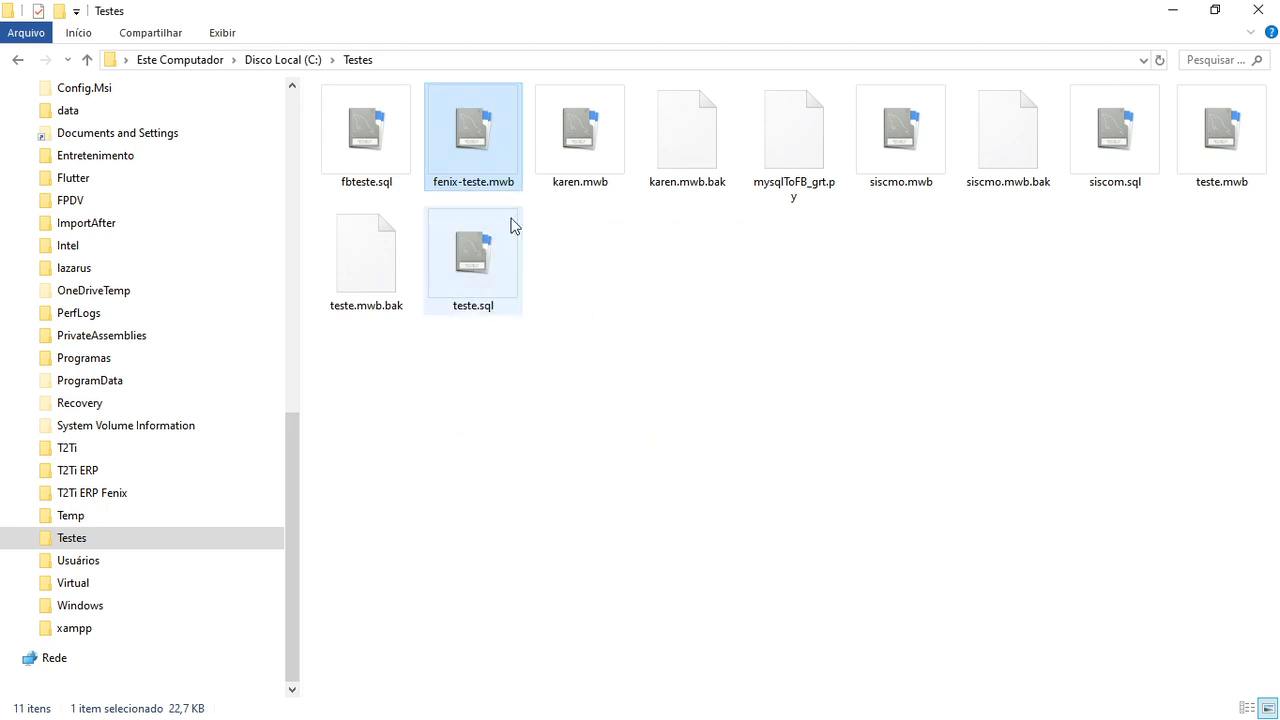
Open fenix-teste.mwb in Notepad++ and examine how the file's raw content is stored.
right_click(462, 131)
left_click(510, 159)
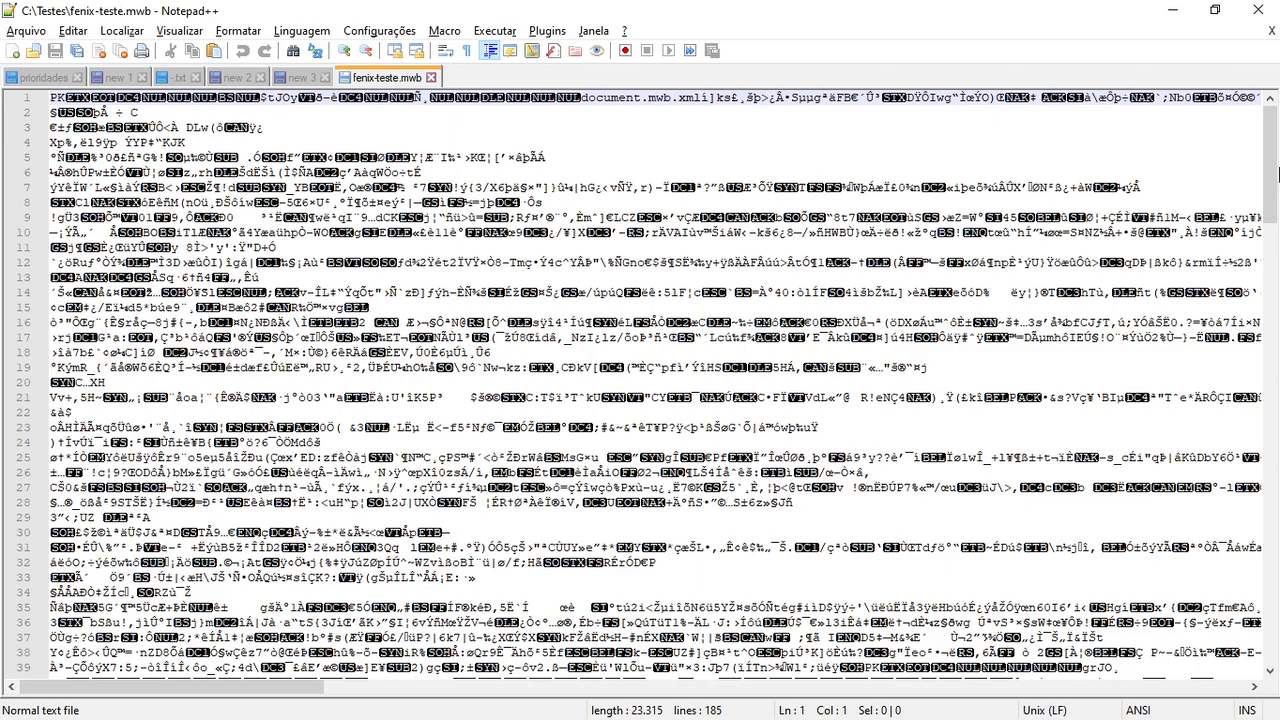
left_click_drag(1272, 176, 1272, 108)
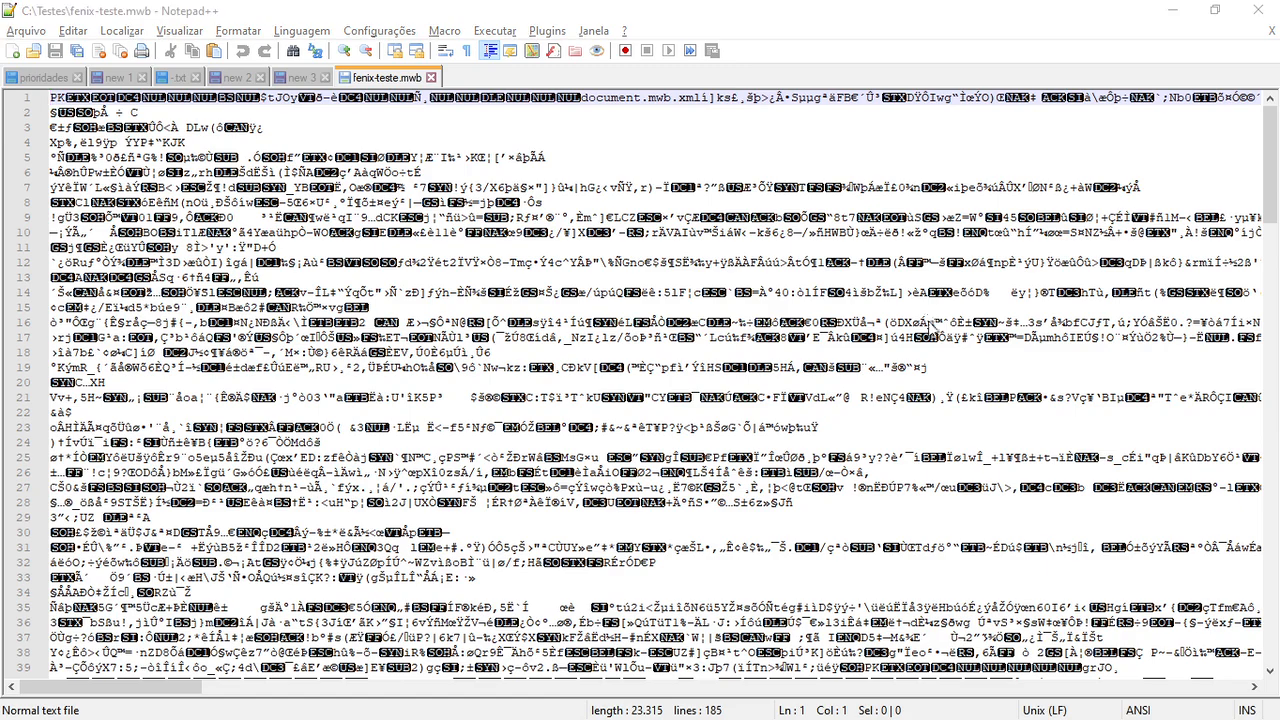
Switch back to MySQL Workbench, view the EER diagram and model overview, and close the fenix-teste model.
key("alt+Tab")
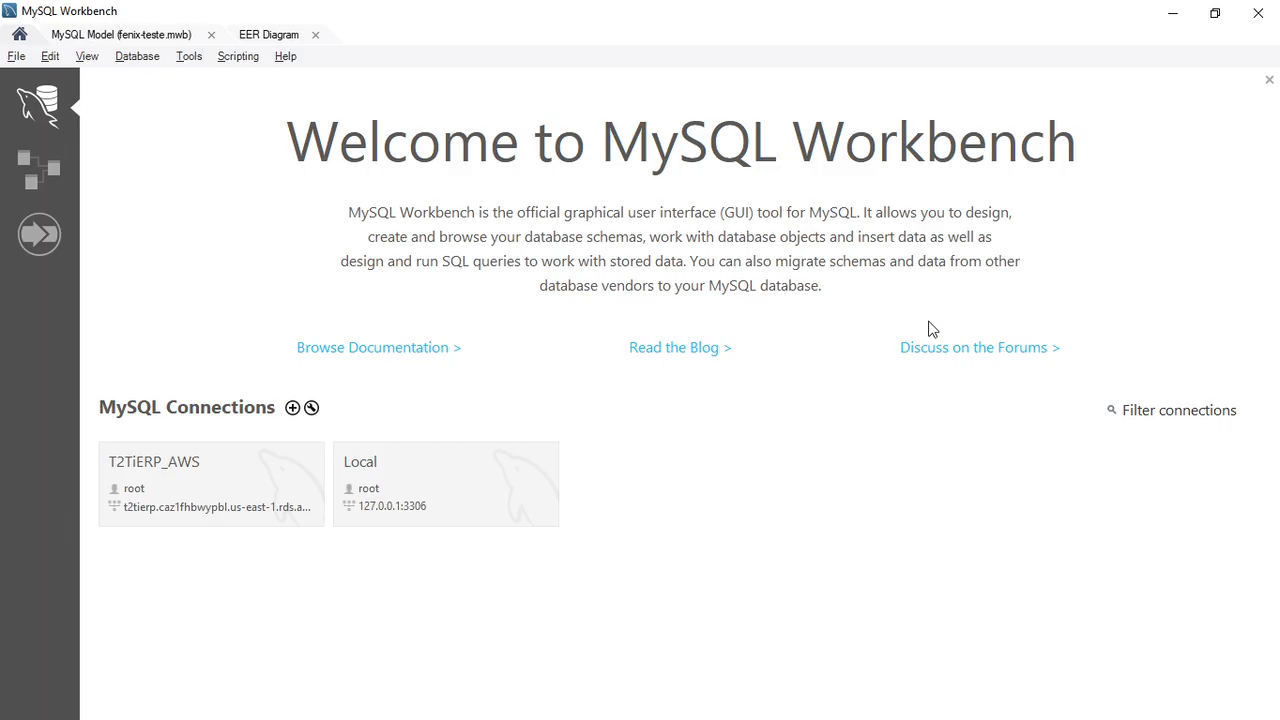
left_click(253, 38)
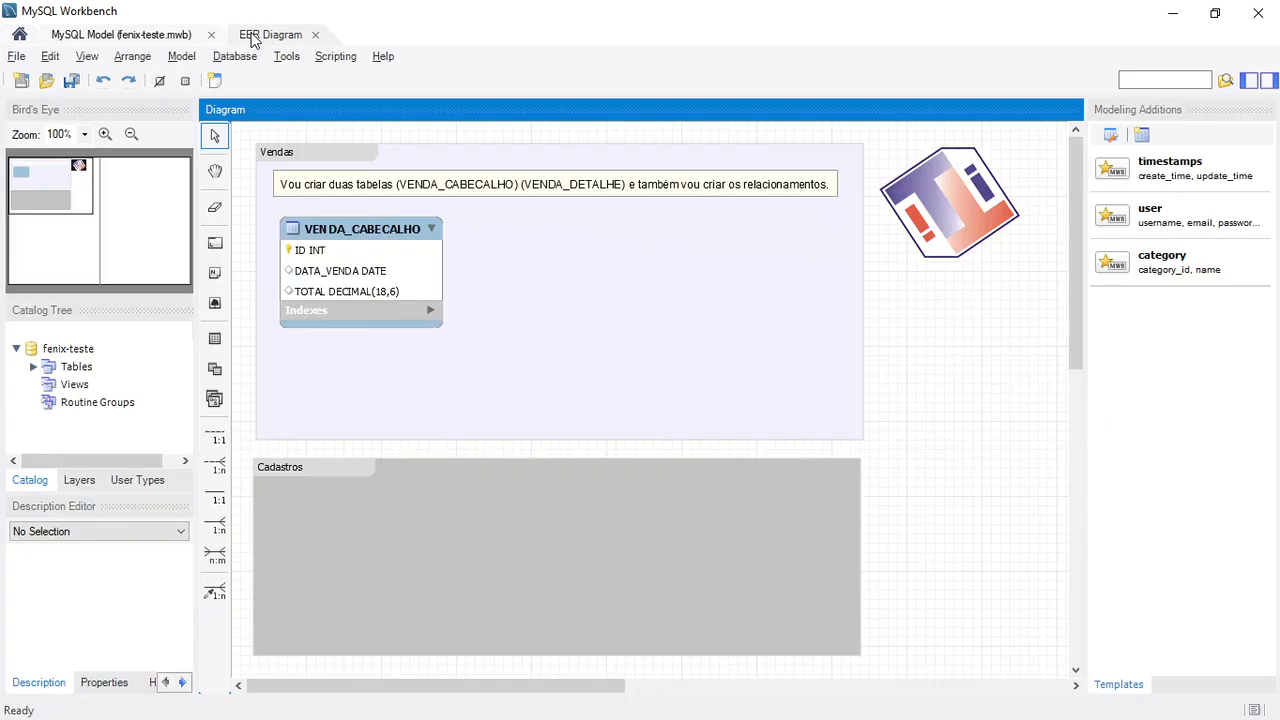
left_click(175, 40)
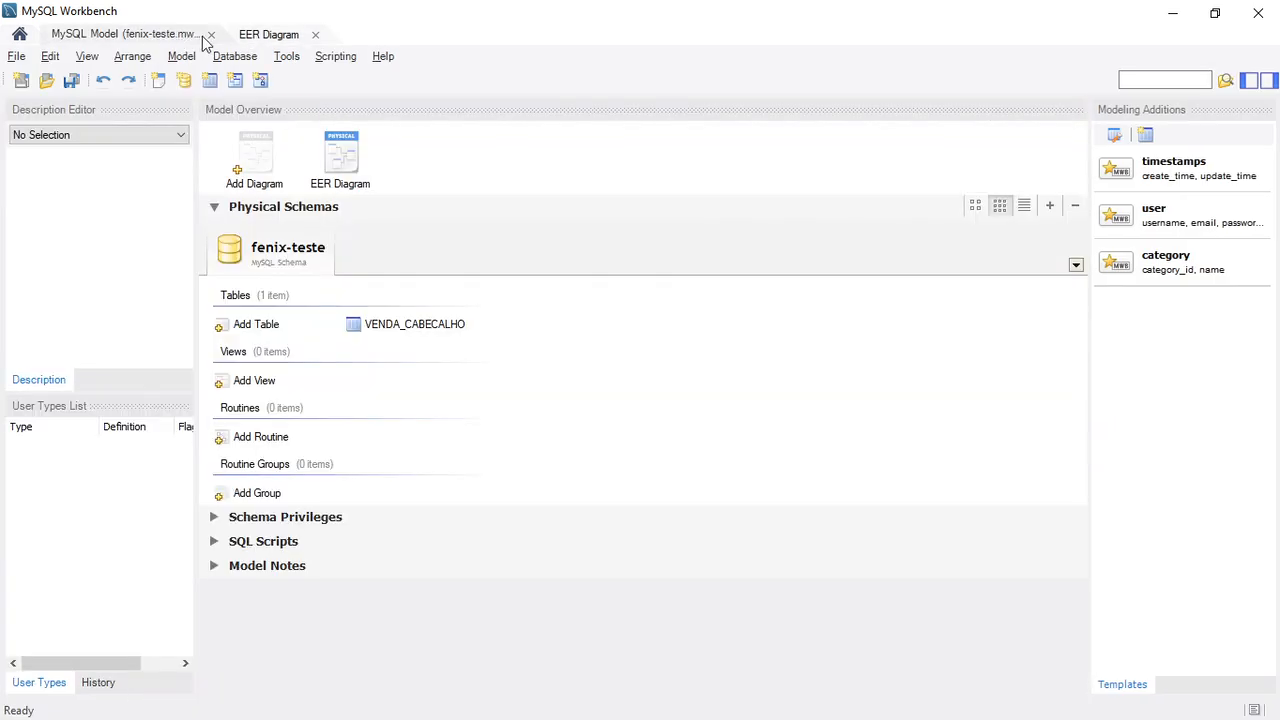
left_click(210, 34)
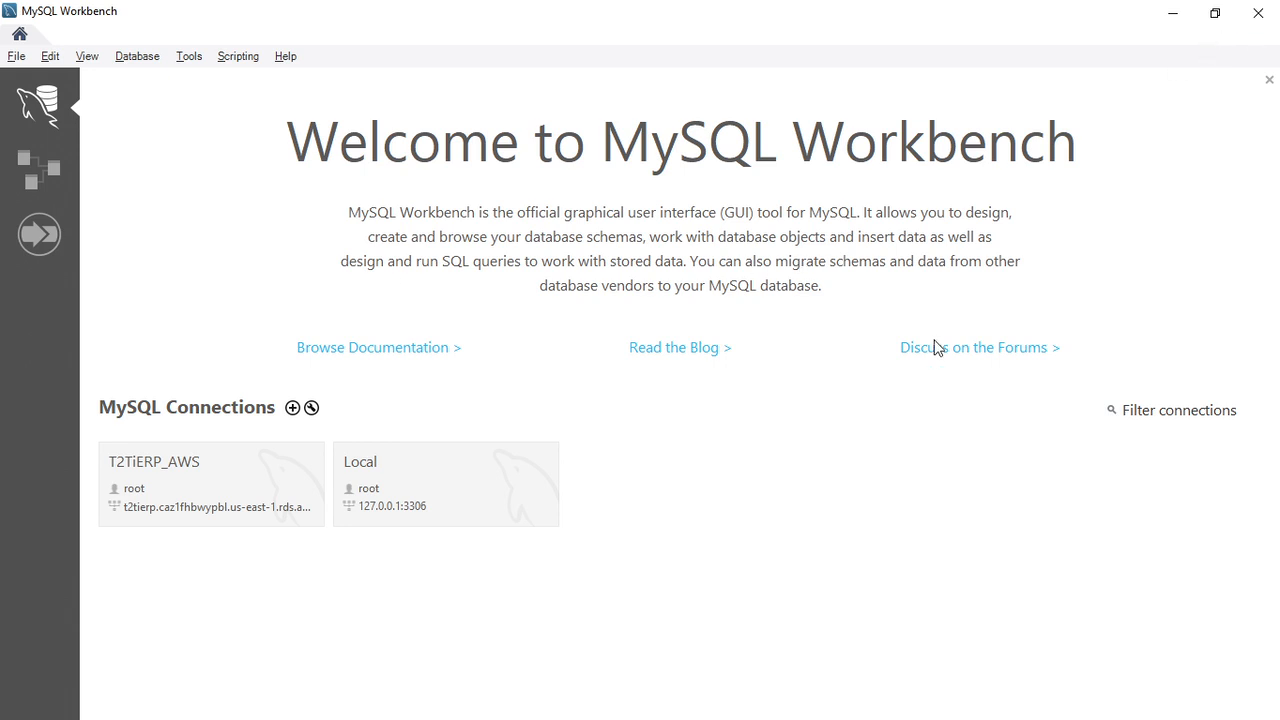
key("alt+Tab")
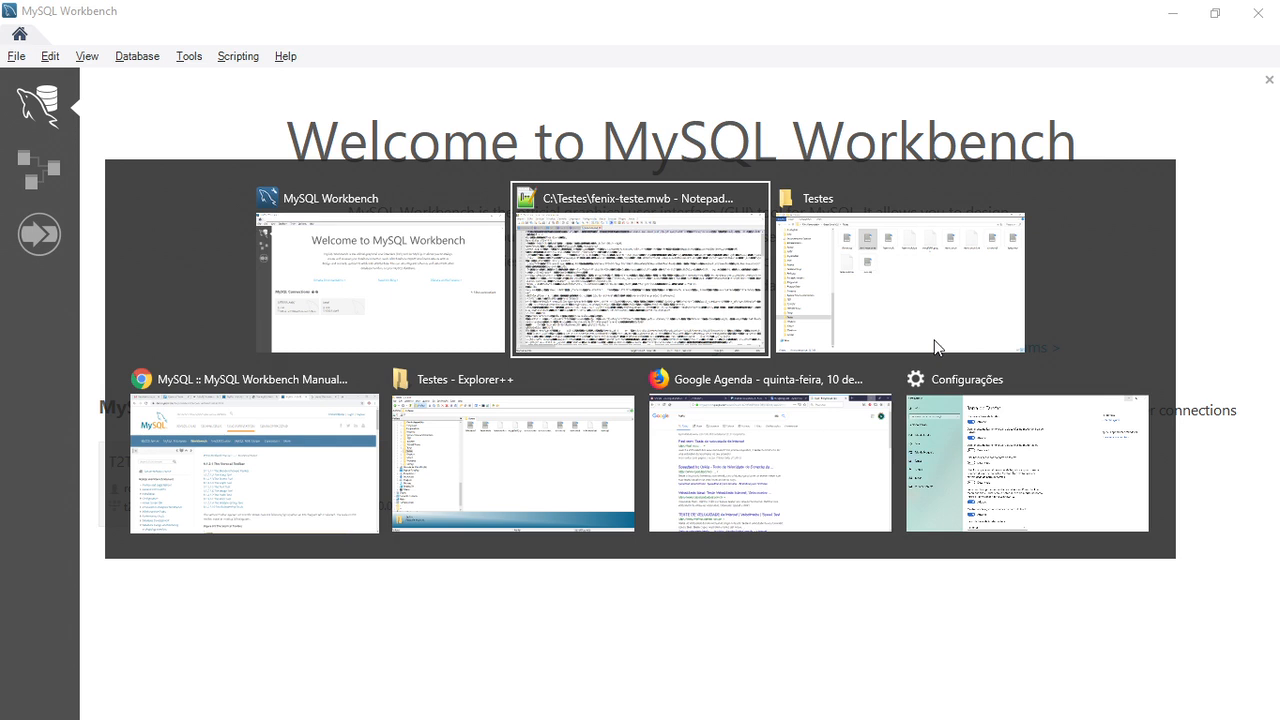
key("alt+Tab")
key("alt+Tab")
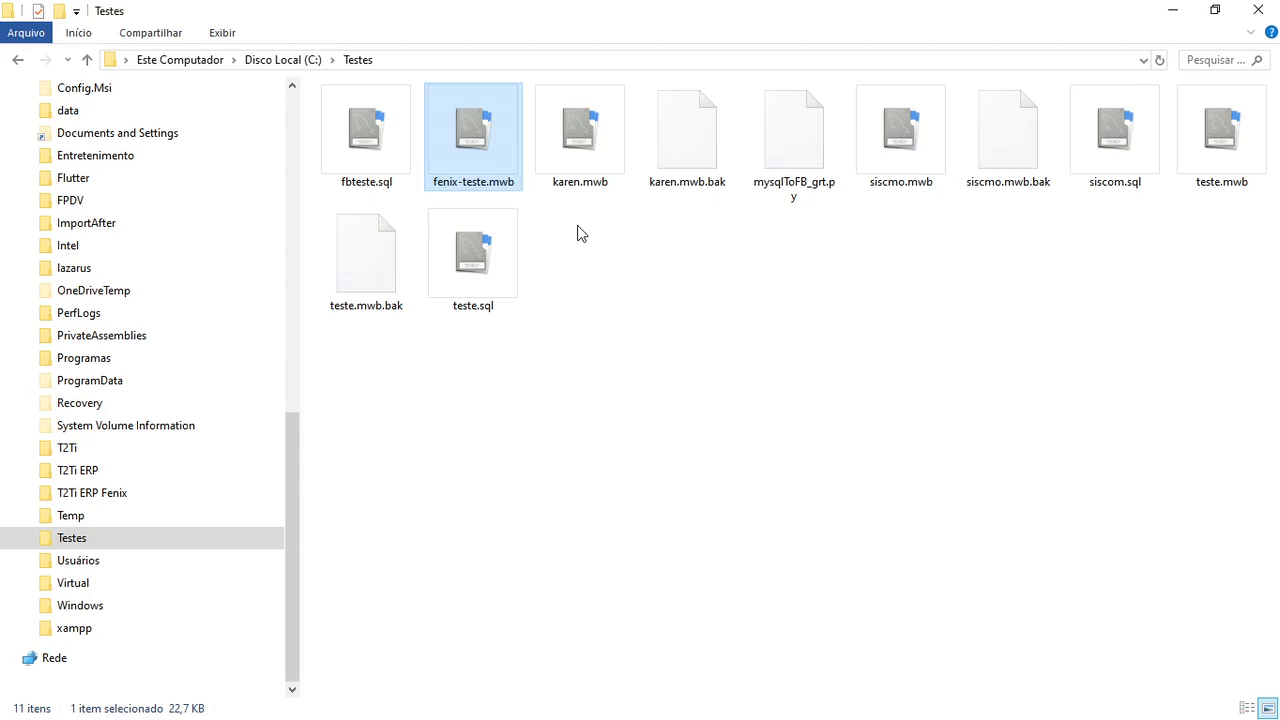
right_click(469, 150)
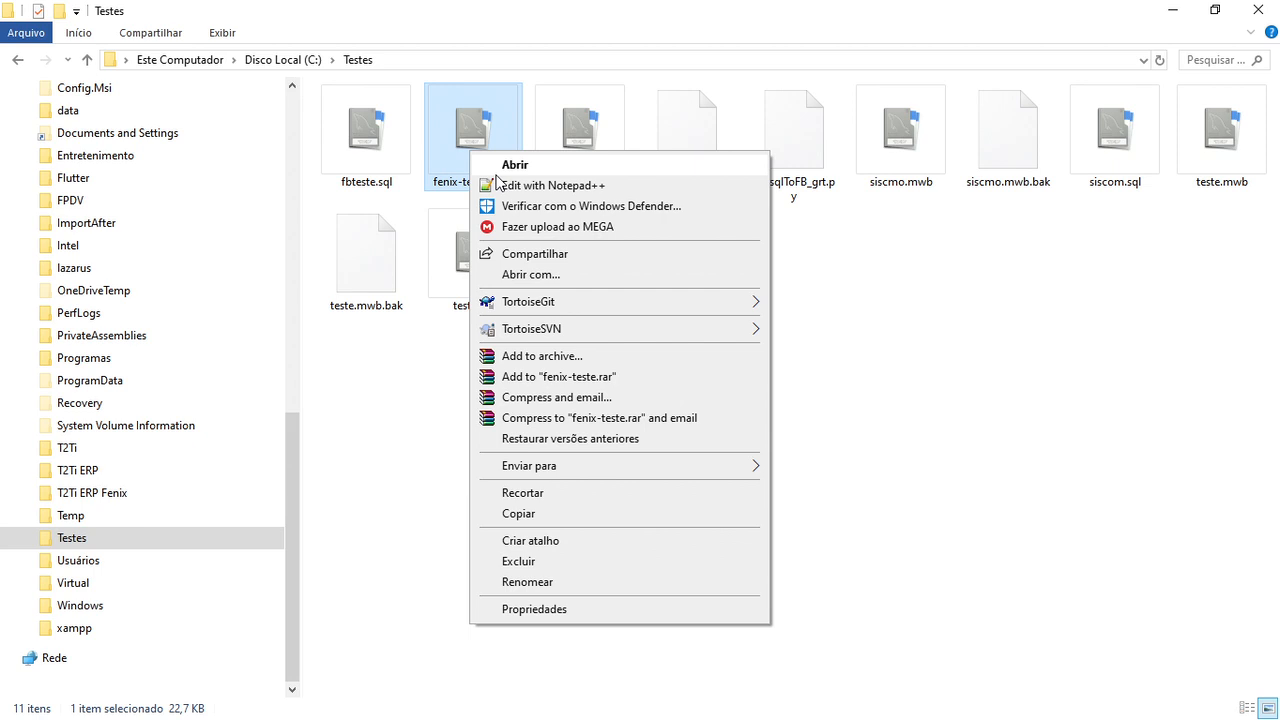
left_click(946, 362)
Switch to MySQL Workbench and close the whole application.
key("alt+Tab")
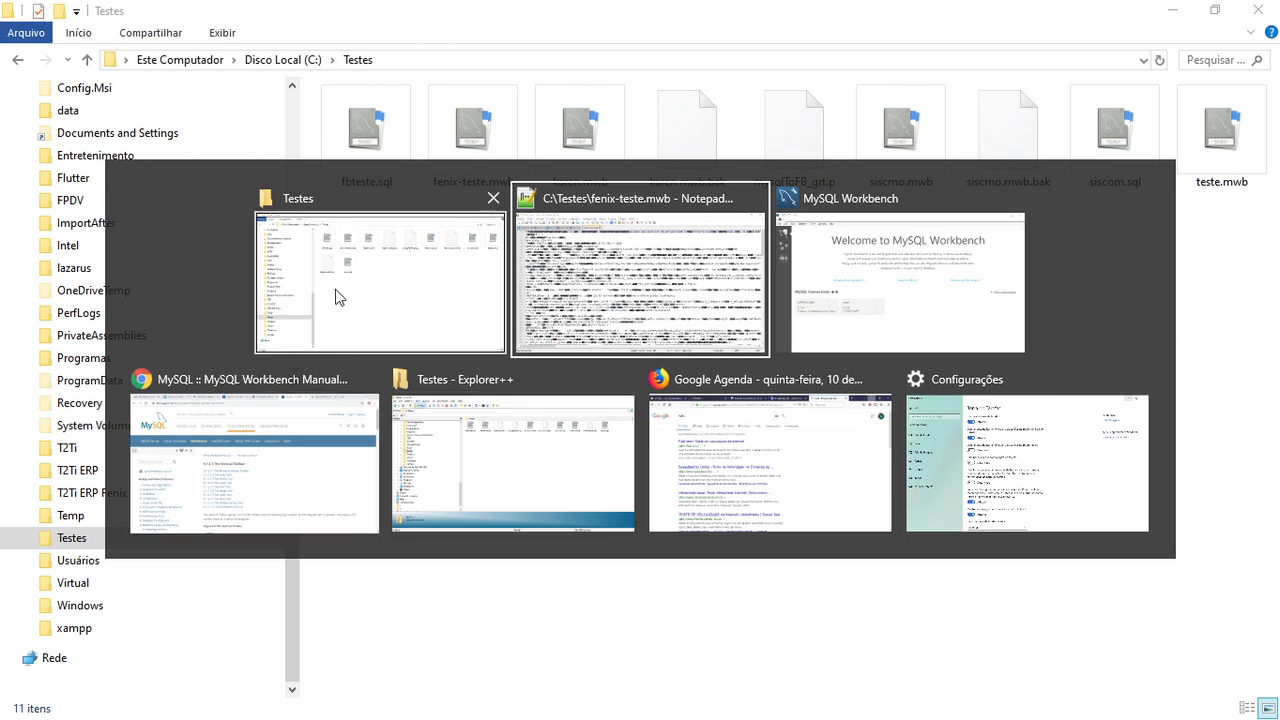
left_click(874, 262)
key("alt+Tab")
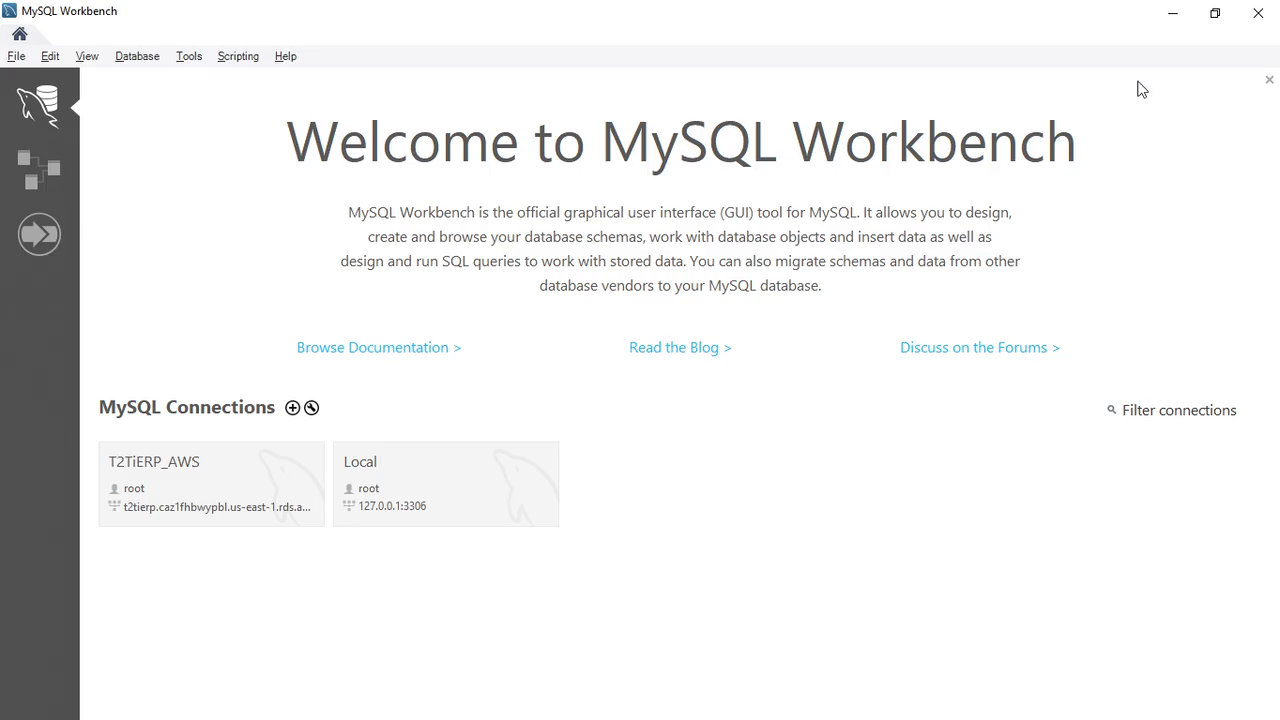
left_click(1252, 12)
Return to Notepad++ and close the fenix-teste.mwb document.
key("alt+Tab")
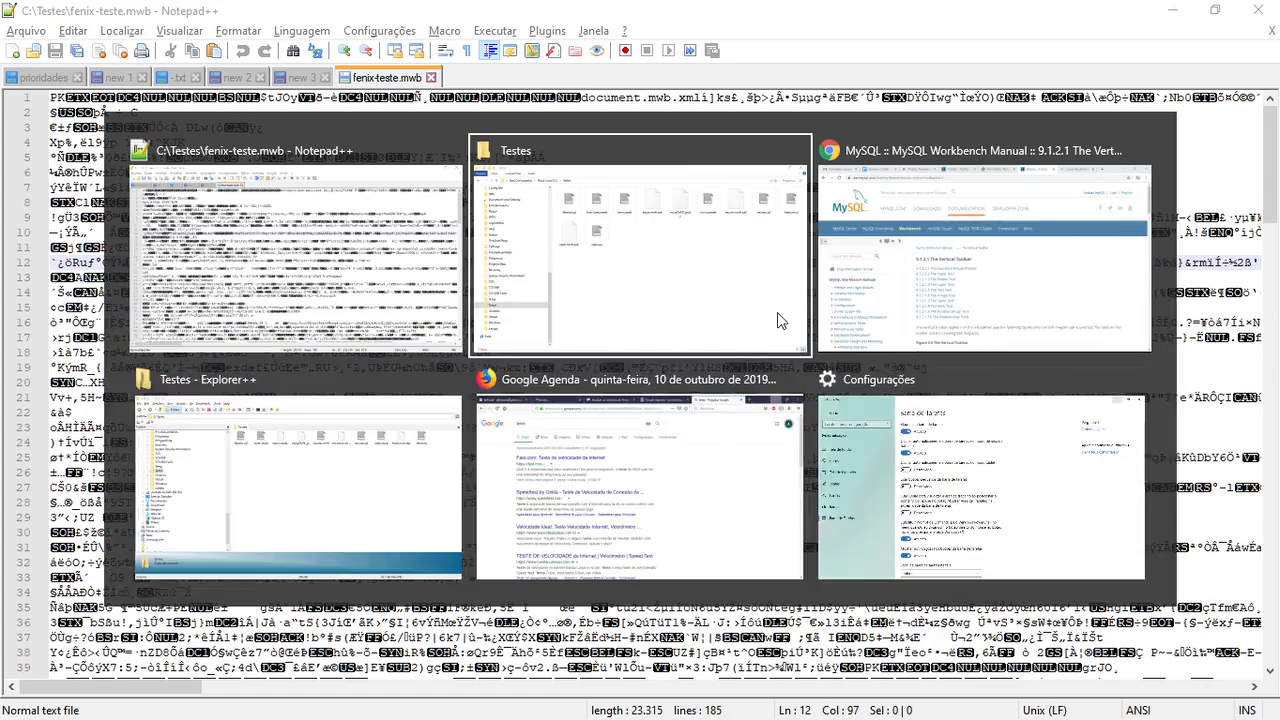
left_click(777, 312)
key("alt+Tab")
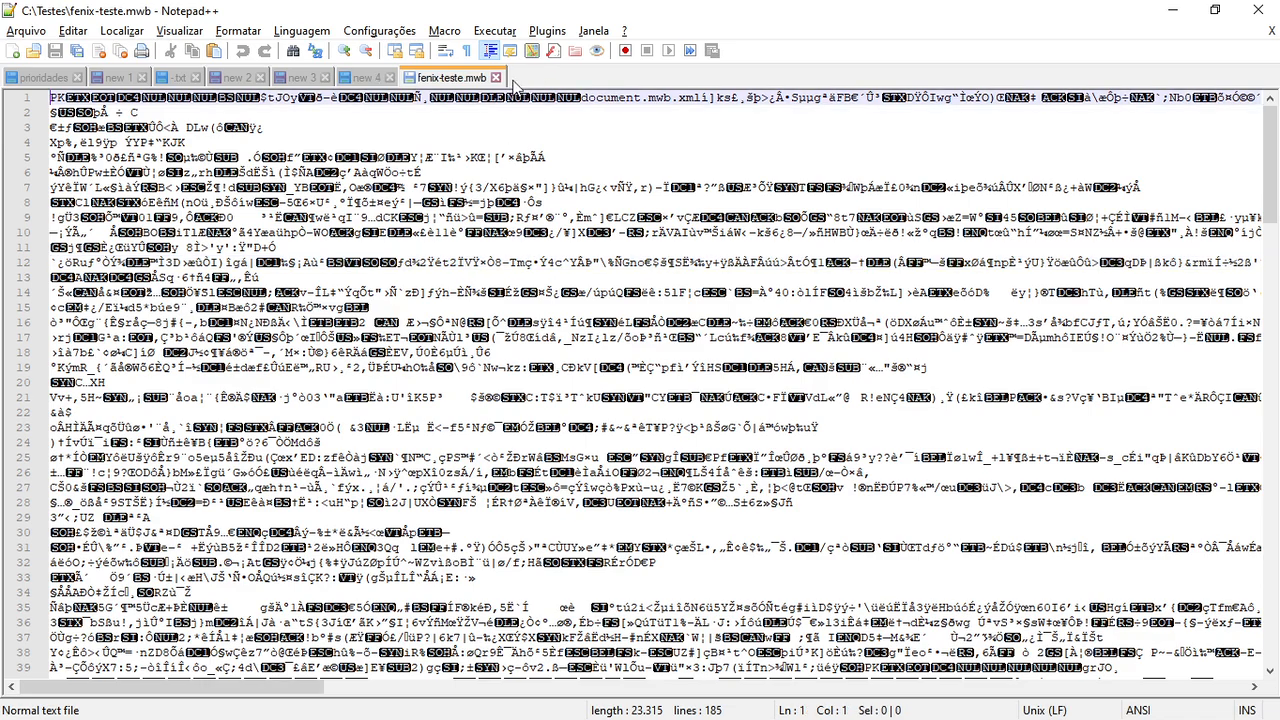
left_click(495, 78)
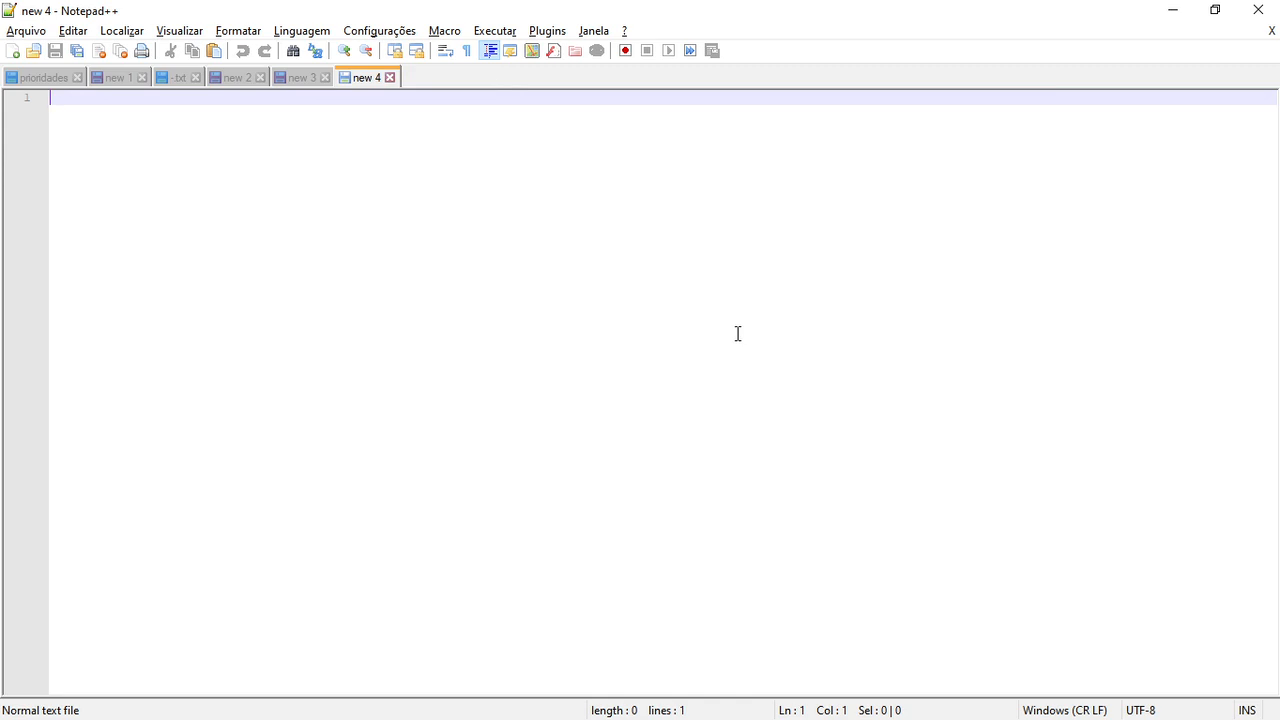
Minimize Notepad++ and open fenix-teste.mwb from the Testes folder in MySQL Workbench.
left_click(1160, 12)
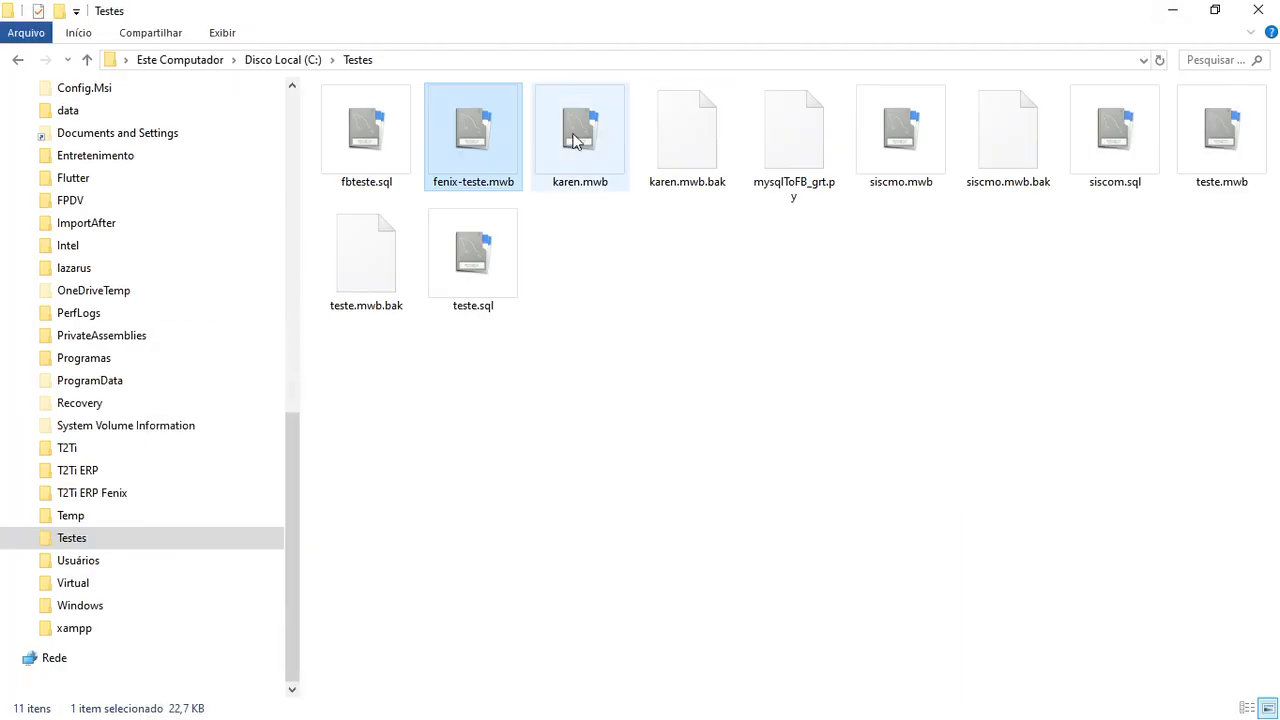
right_click(471, 158)
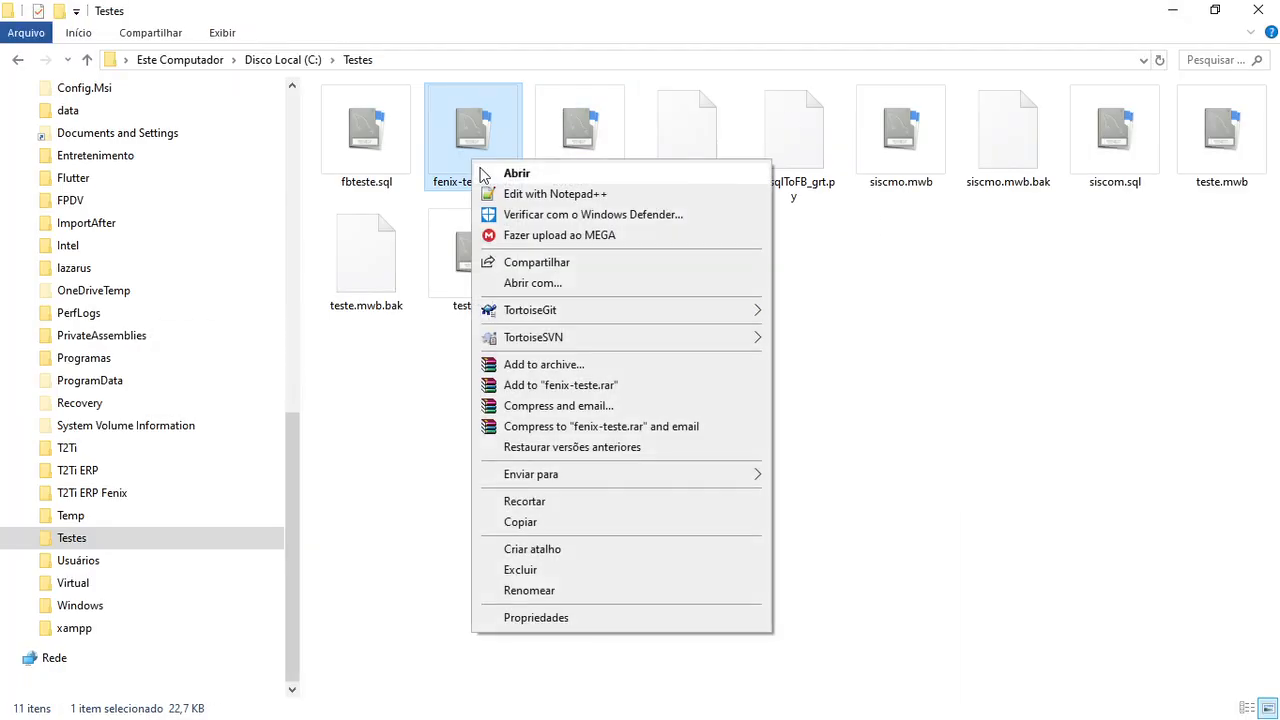
left_click(481, 171)
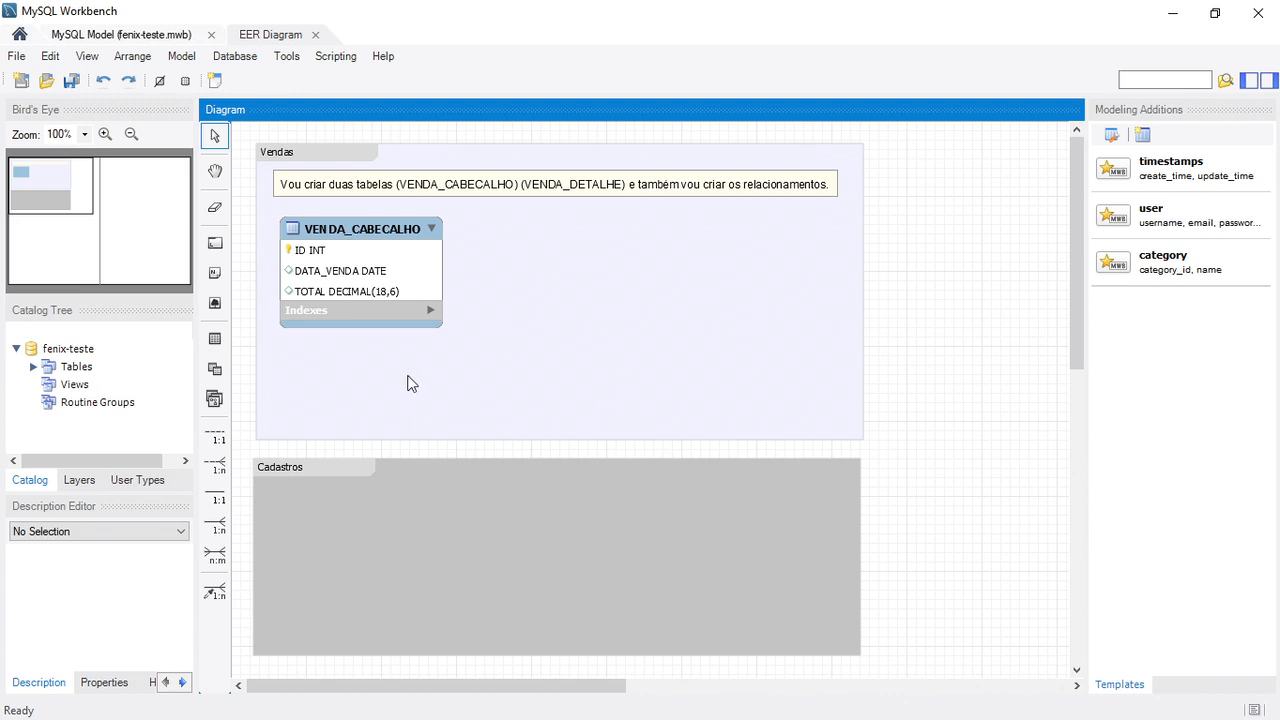
Erase the text note above the VENDA_CABECALHO table in the Vendas layer.
left_click(216, 172)
mouse_move(1002, 387)
left_mouse_down()
mouse_move(723, 294)
mouse_move(689, 326)
mouse_move(1043, 514)
mouse_move(895, 307)
mouse_move(731, 420)
mouse_move(1069, 543)
mouse_move(829, 280)
mouse_move(905, 567)
mouse_move(1031, 586)
left_mouse_up()
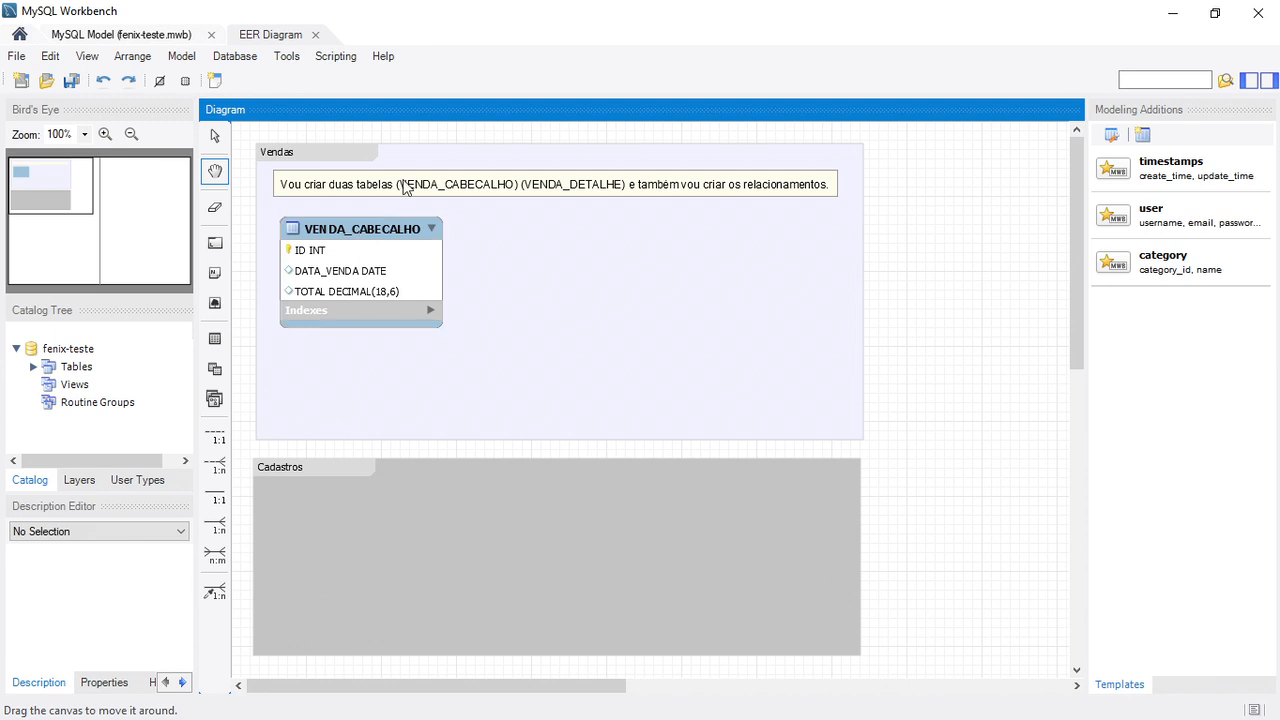
left_click(215, 208)
left_click(355, 186)
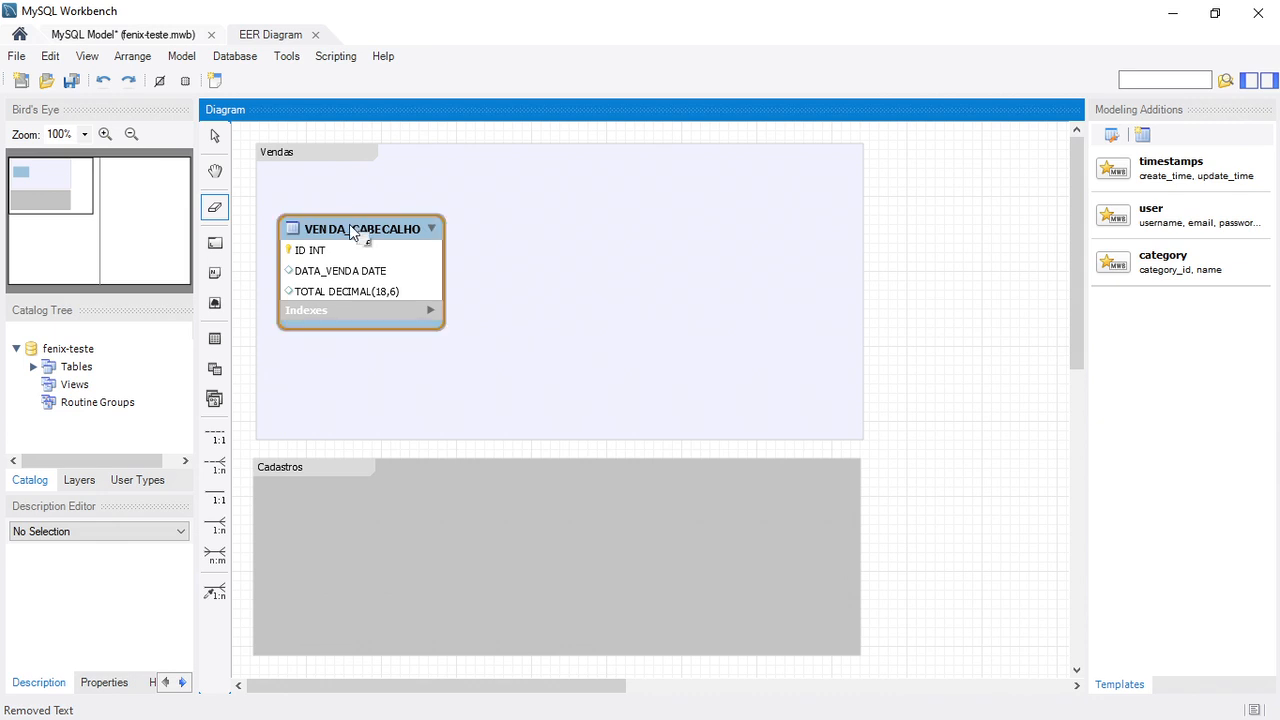
Place a new table in the Vendas layer to the right of VENDA_CABECALHO.
left_click(213, 137)
left_click(214, 338)
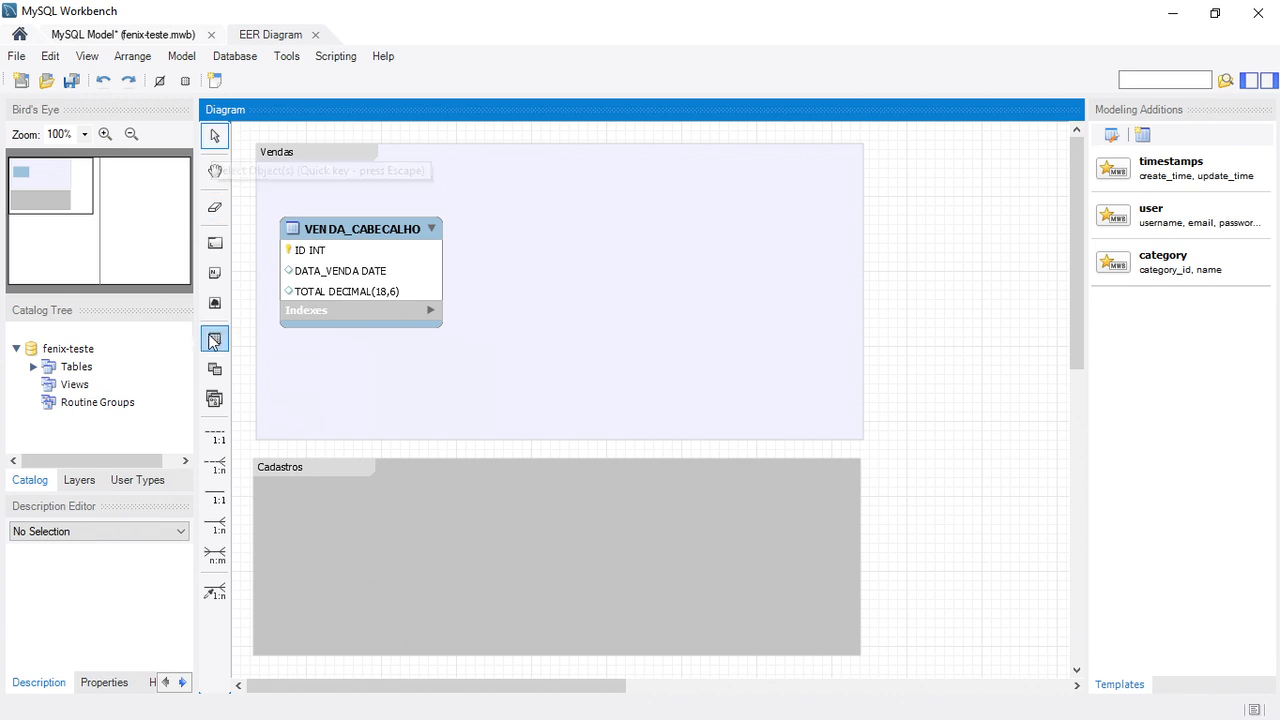
left_click(683, 265)
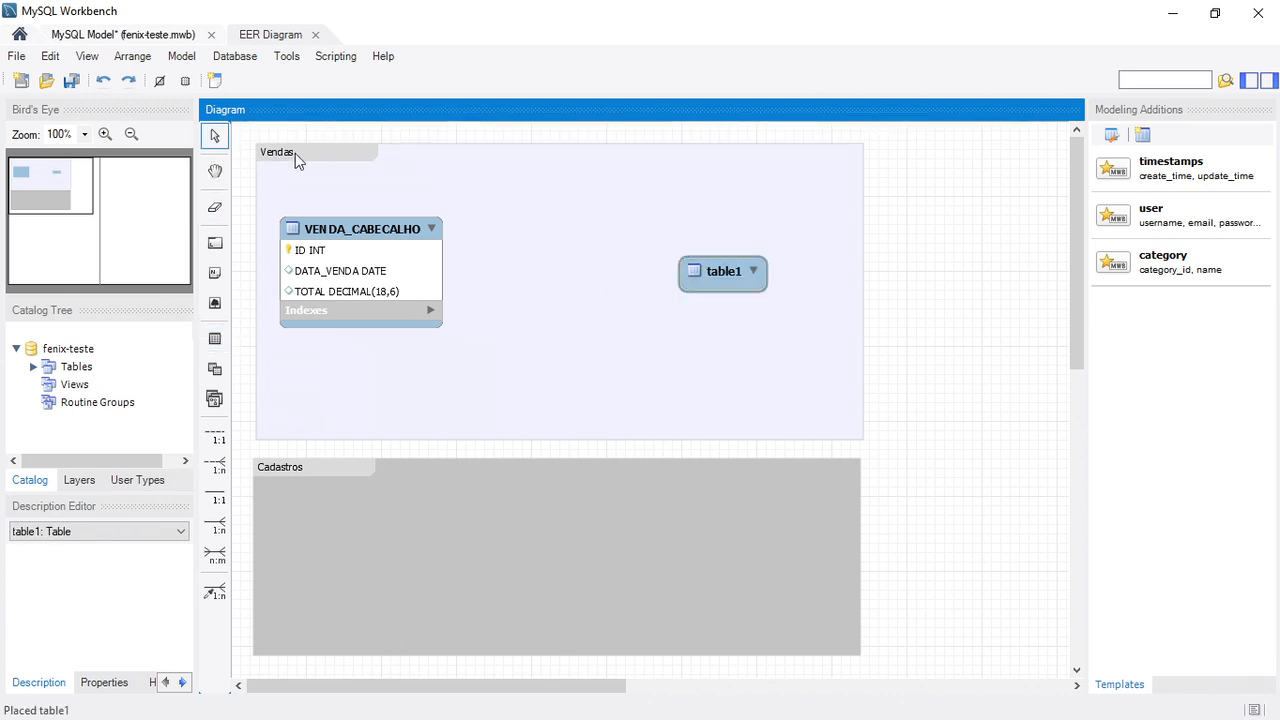
Erase the empty table1 from the Vendas layer and save the model.
left_click(214, 207)
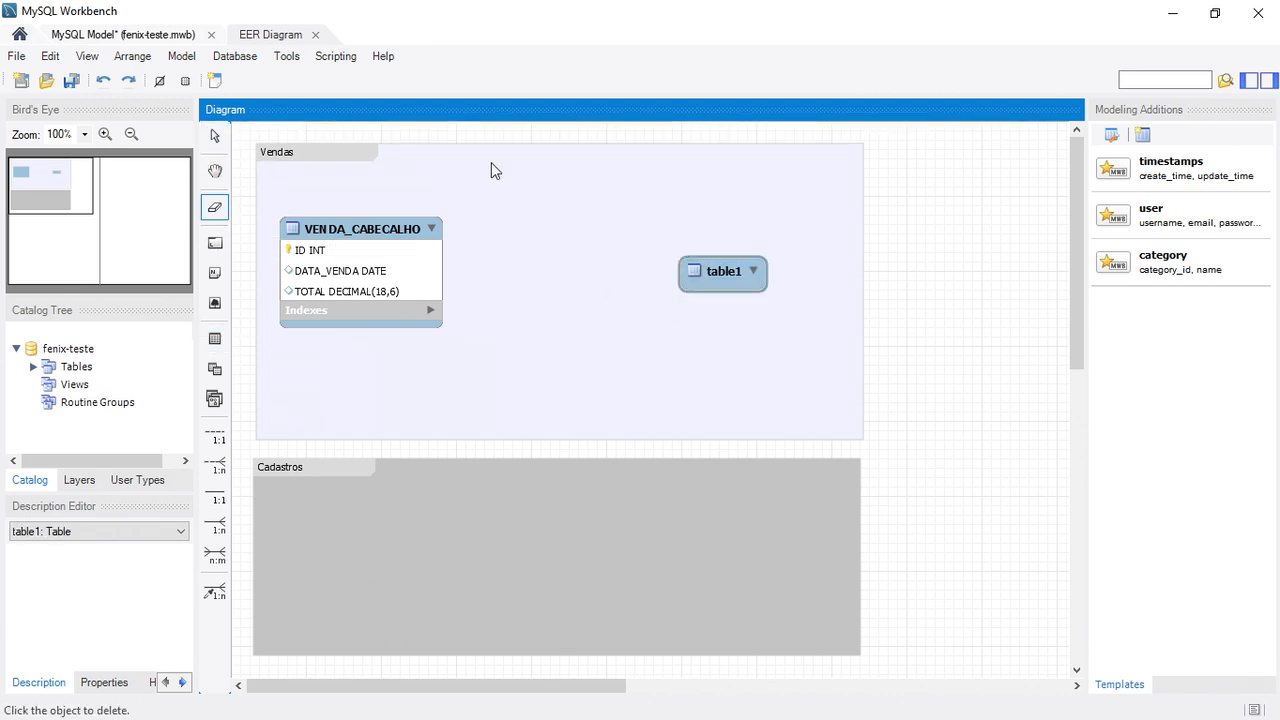
left_click(726, 276)
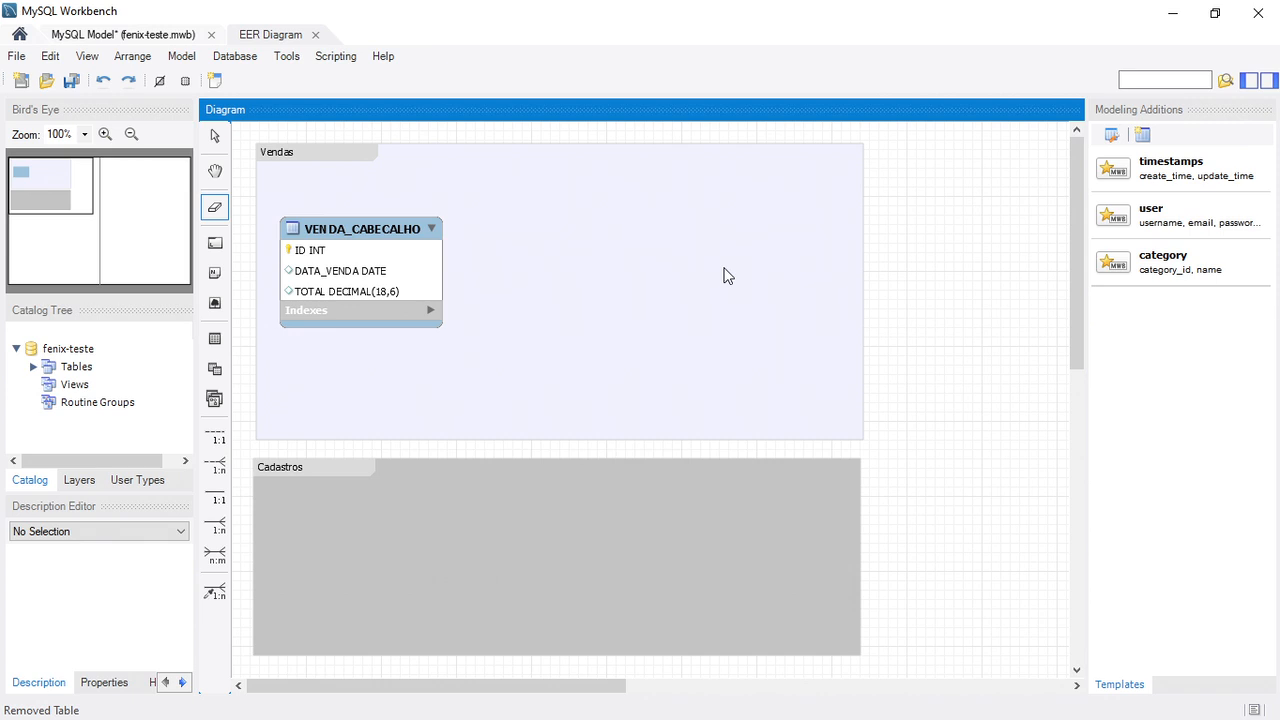
key("ctrl+z")
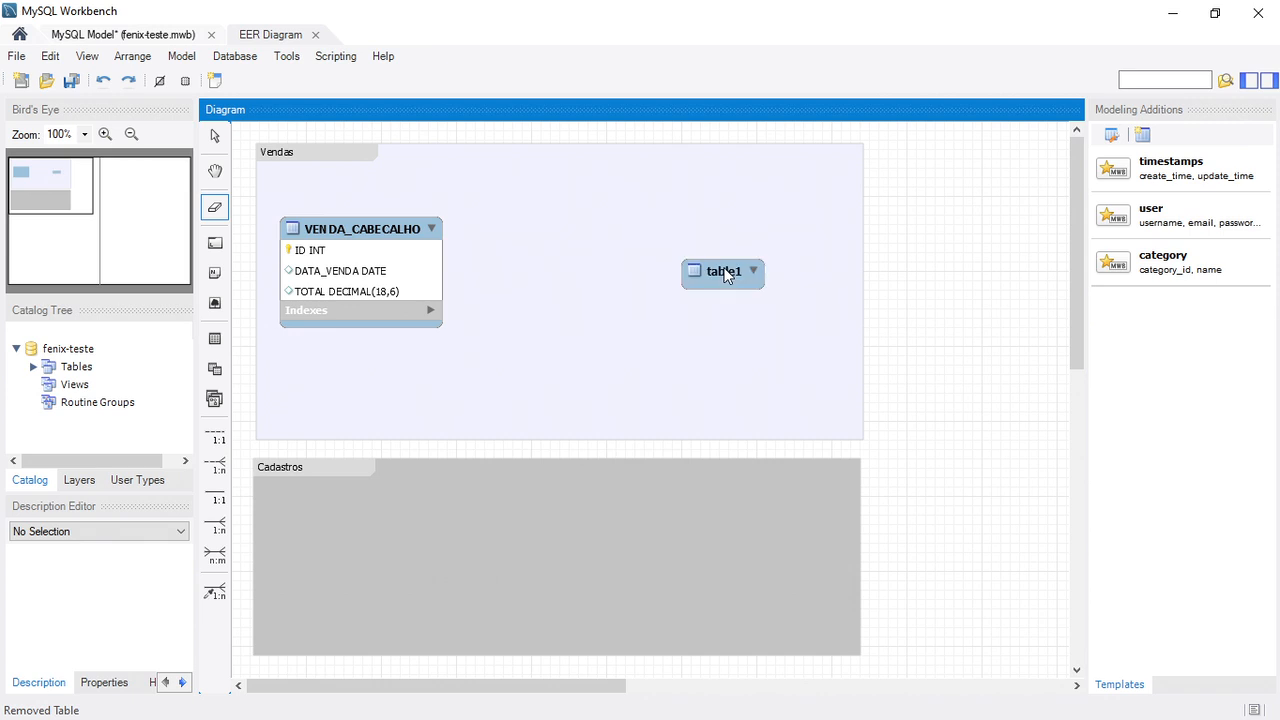
left_click(726, 276)
key("ctrl+s")
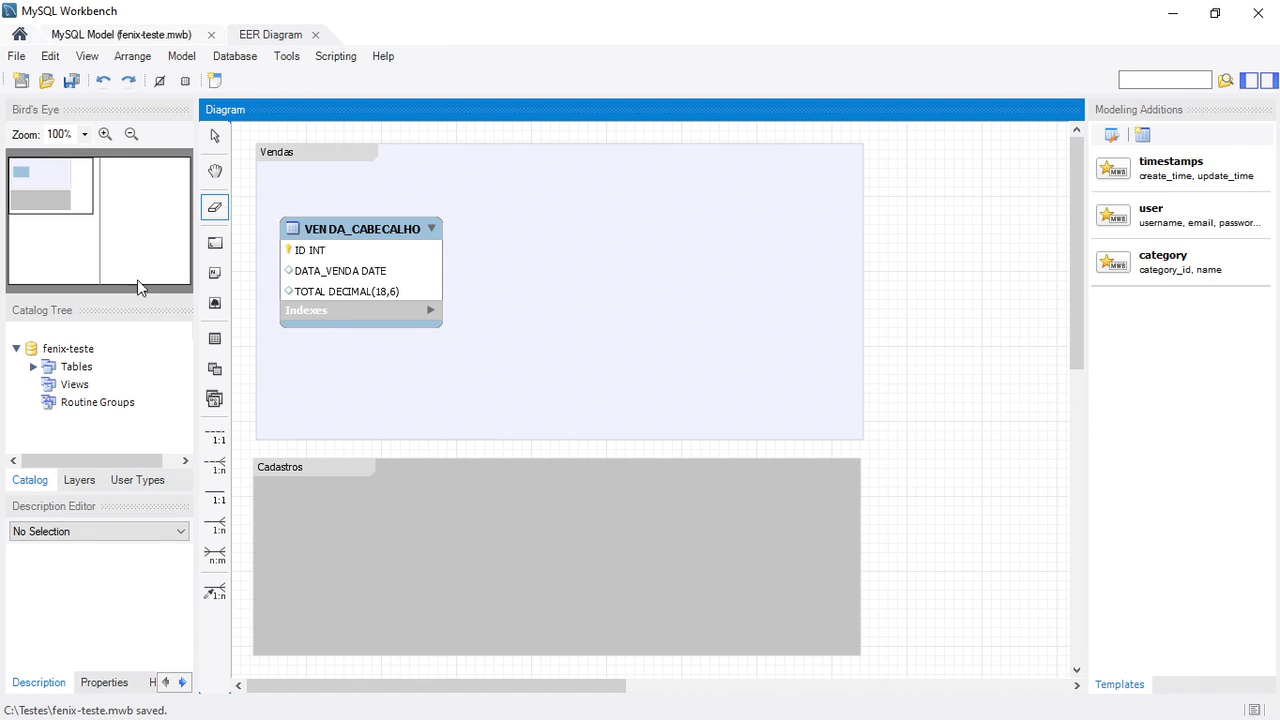
Place a new table beside VENDA_CABECALHO in the Vendas layer and name it VENDA_DETALHE.
left_click(215, 340)
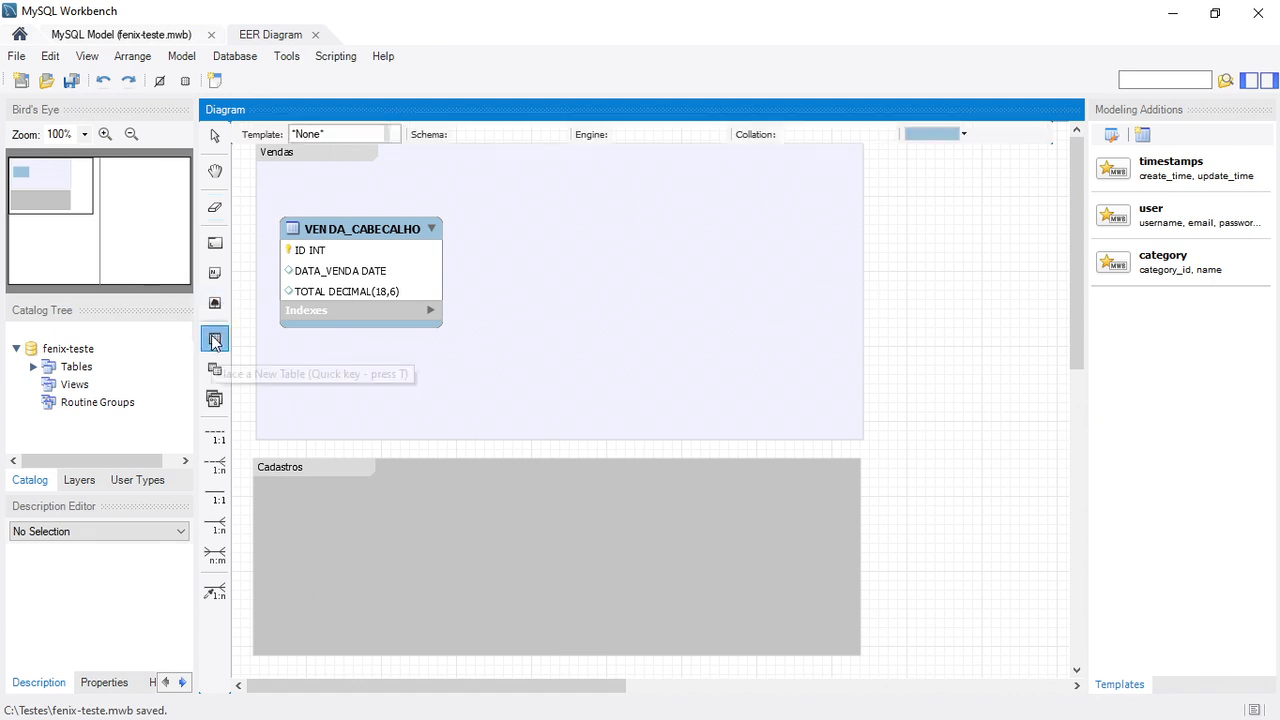
left_click(525, 245)
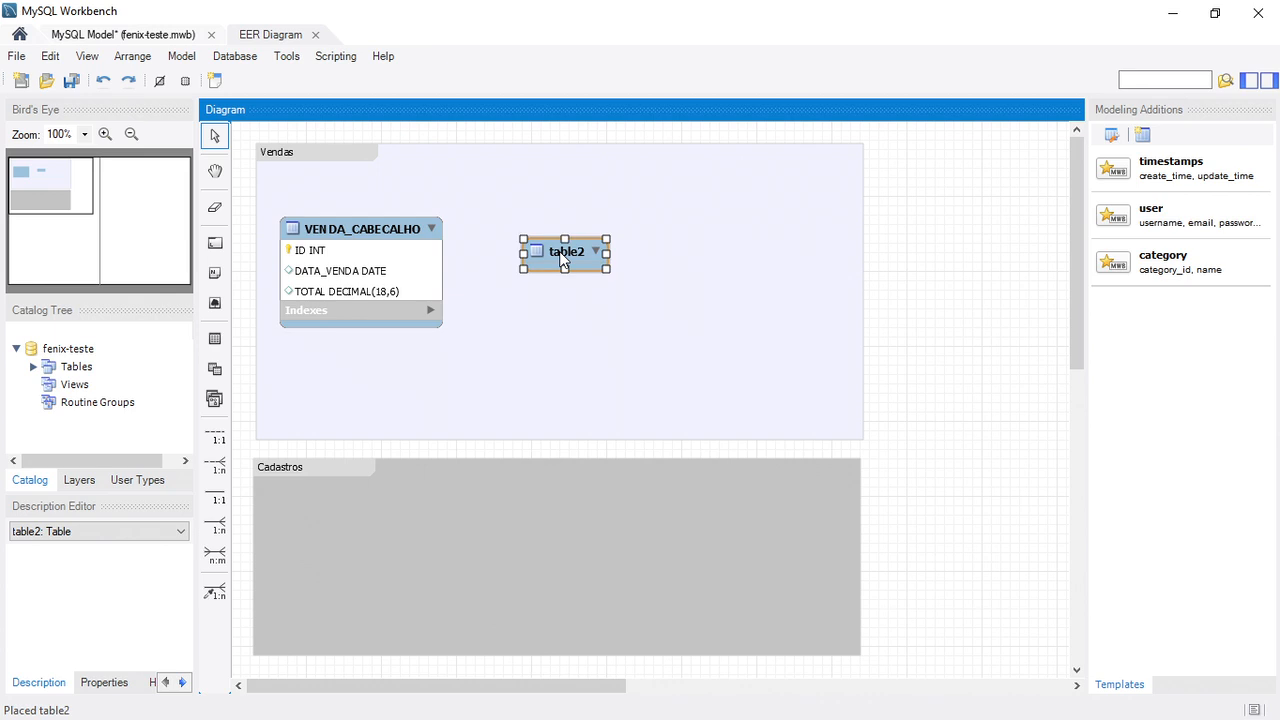
double_click(561, 255)
type("VENDA_DETALHE")
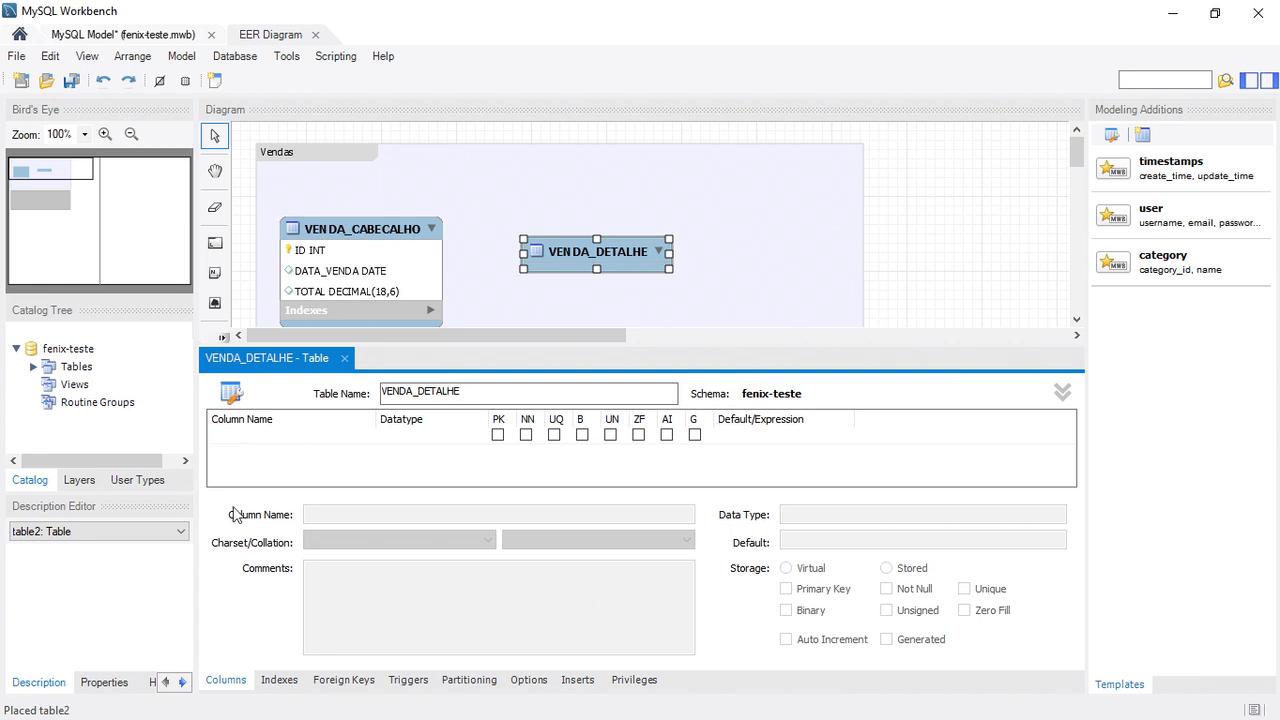
Add an ID column of type INT to VENDA_DETALHE as an auto-increment, not-null primary key.
left_click(263, 437)
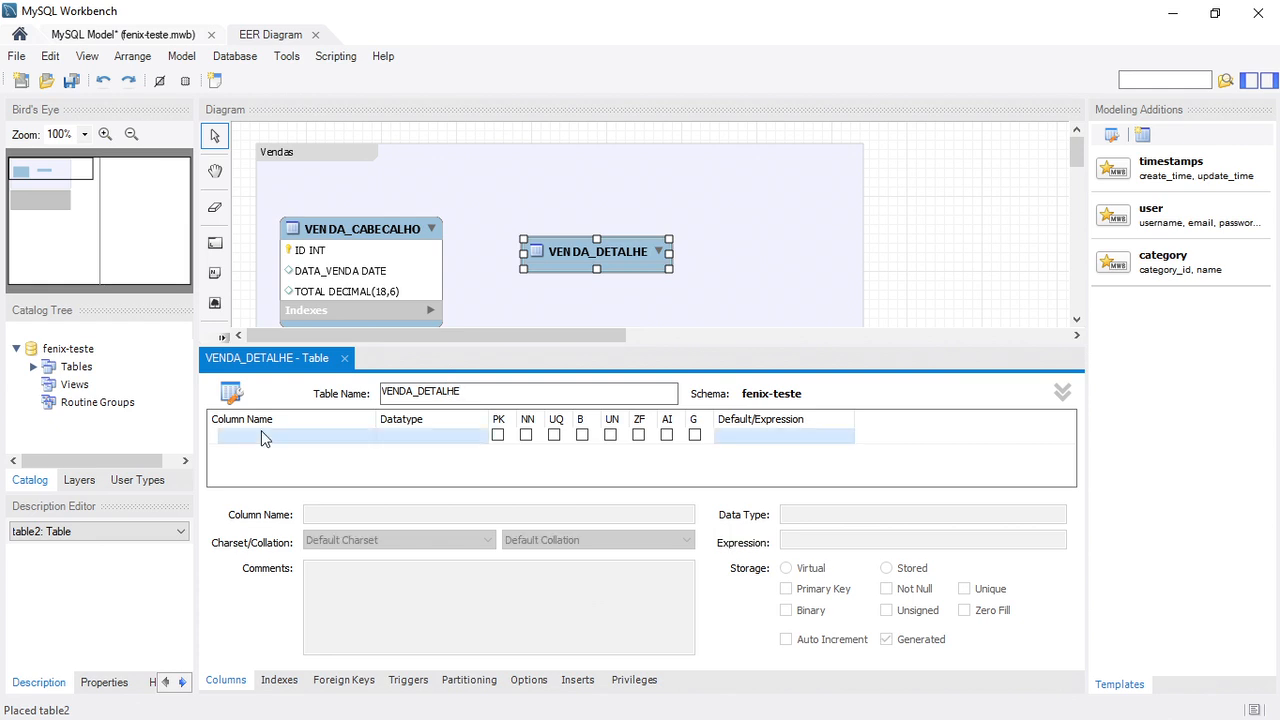
left_click(261, 432)
type("ID")
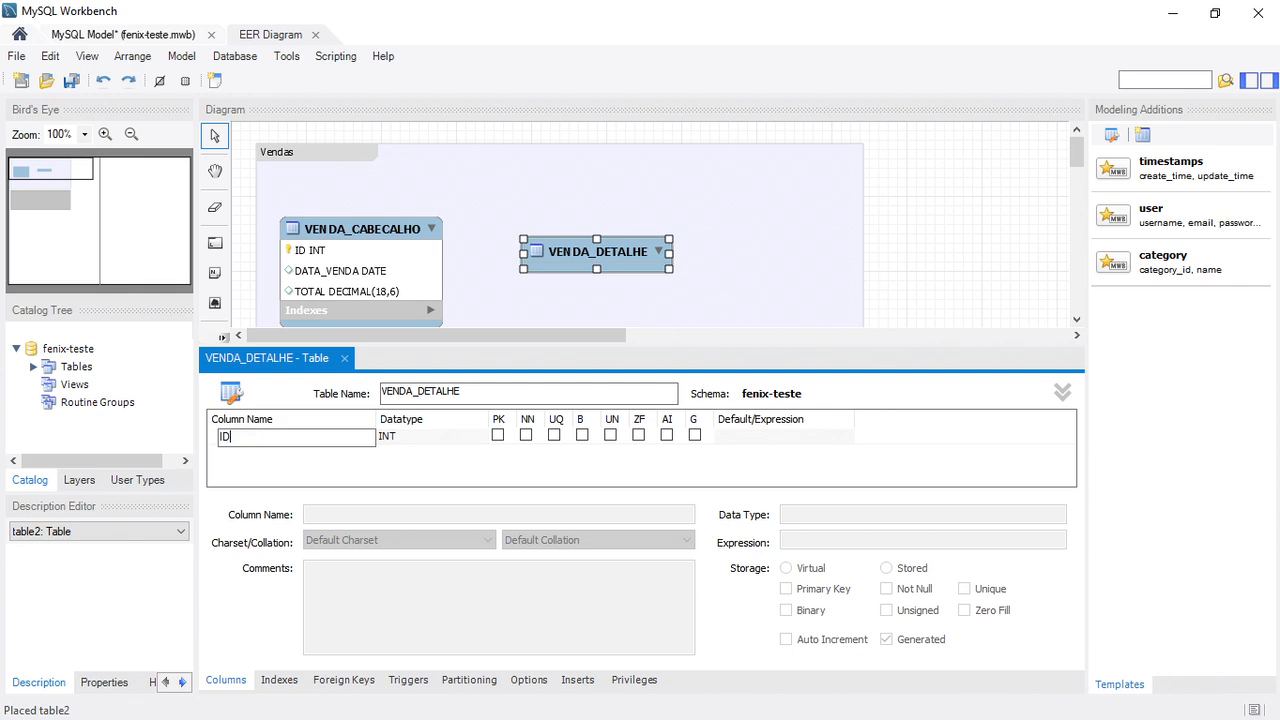
key("Tab")
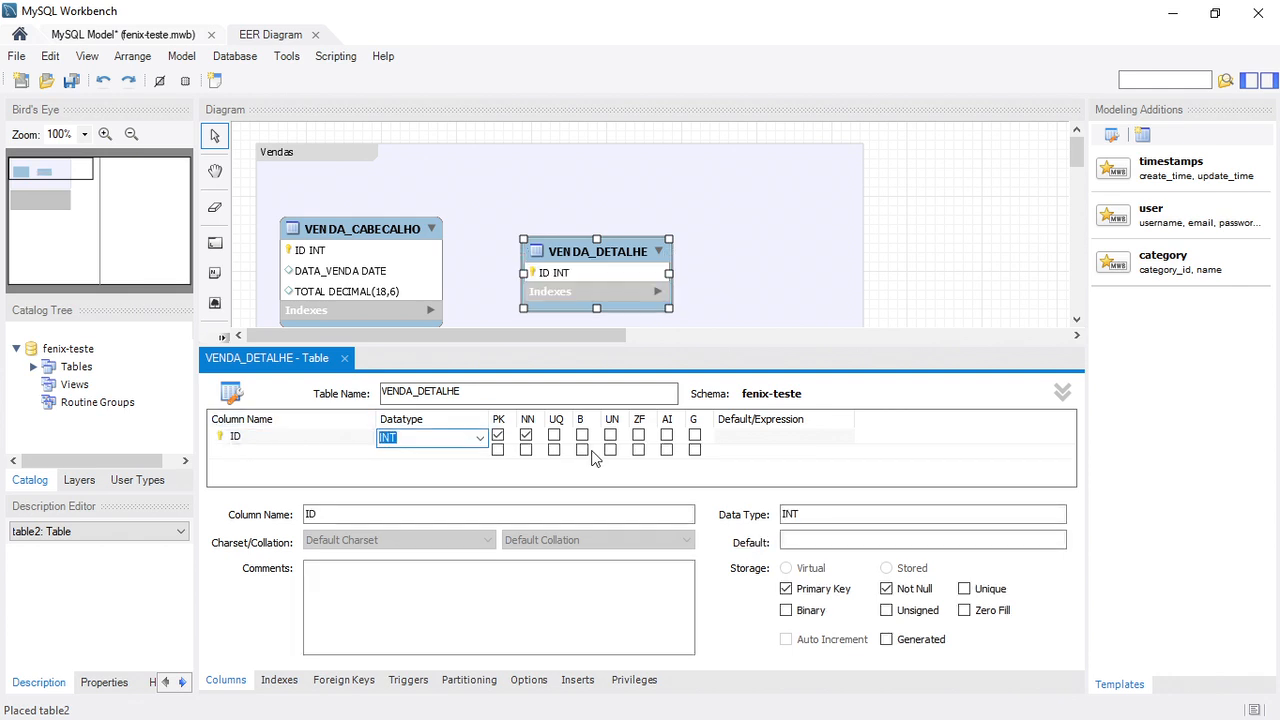
left_click(667, 436)
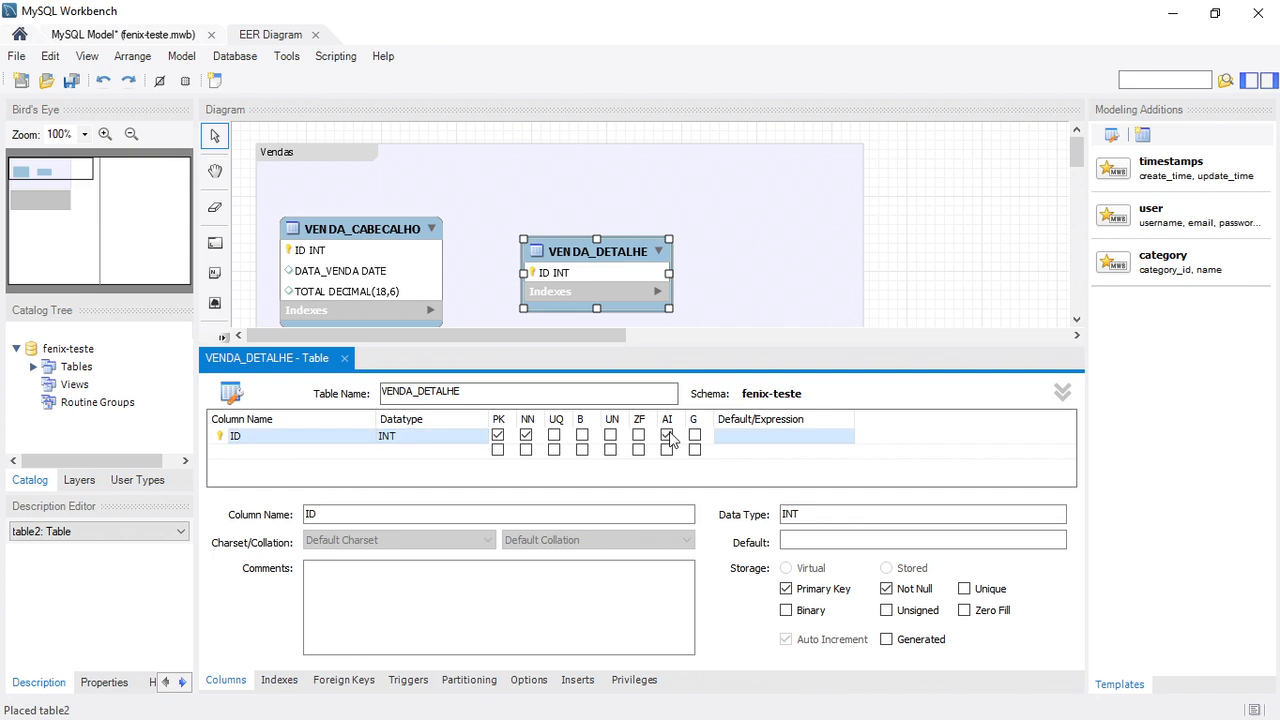
Add a NOME_PRODUTO column of type VARCHAR(45) to VENDA_DETALHE.
left_click(323, 451)
left_click(323, 451)
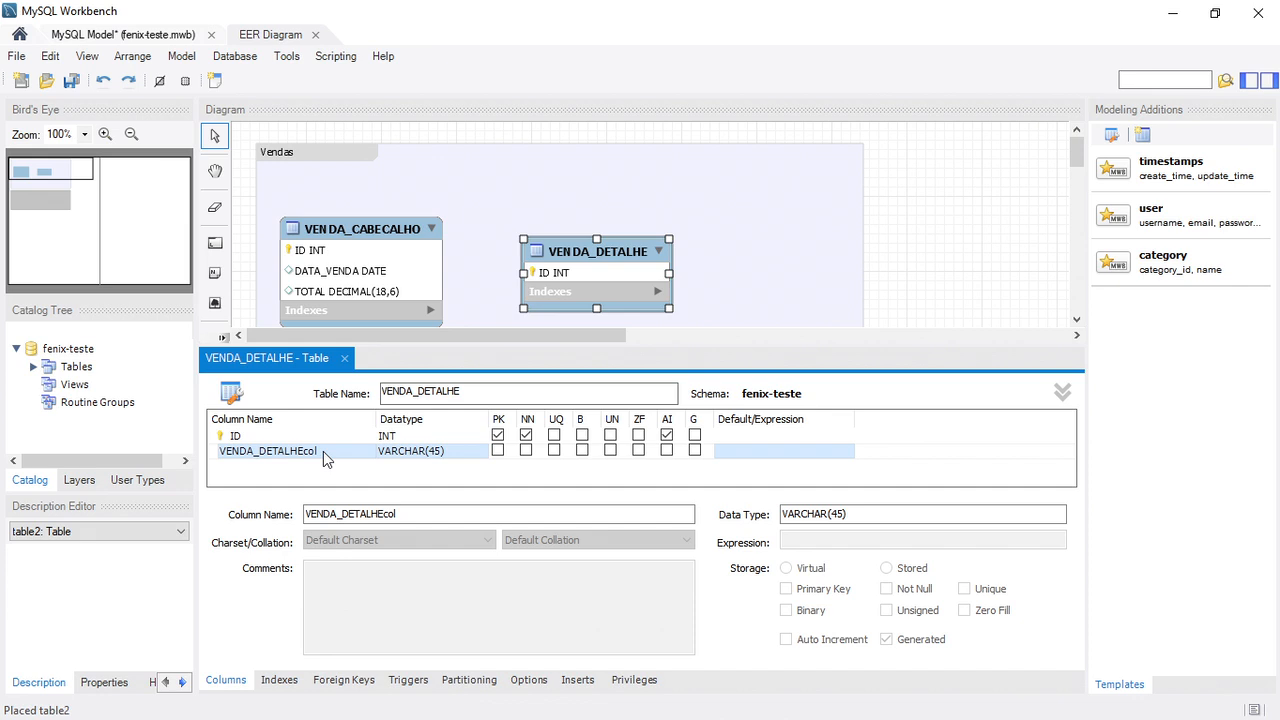
double_click(323, 451)
double_click(323, 451)
type("NOME_PRODUTO")
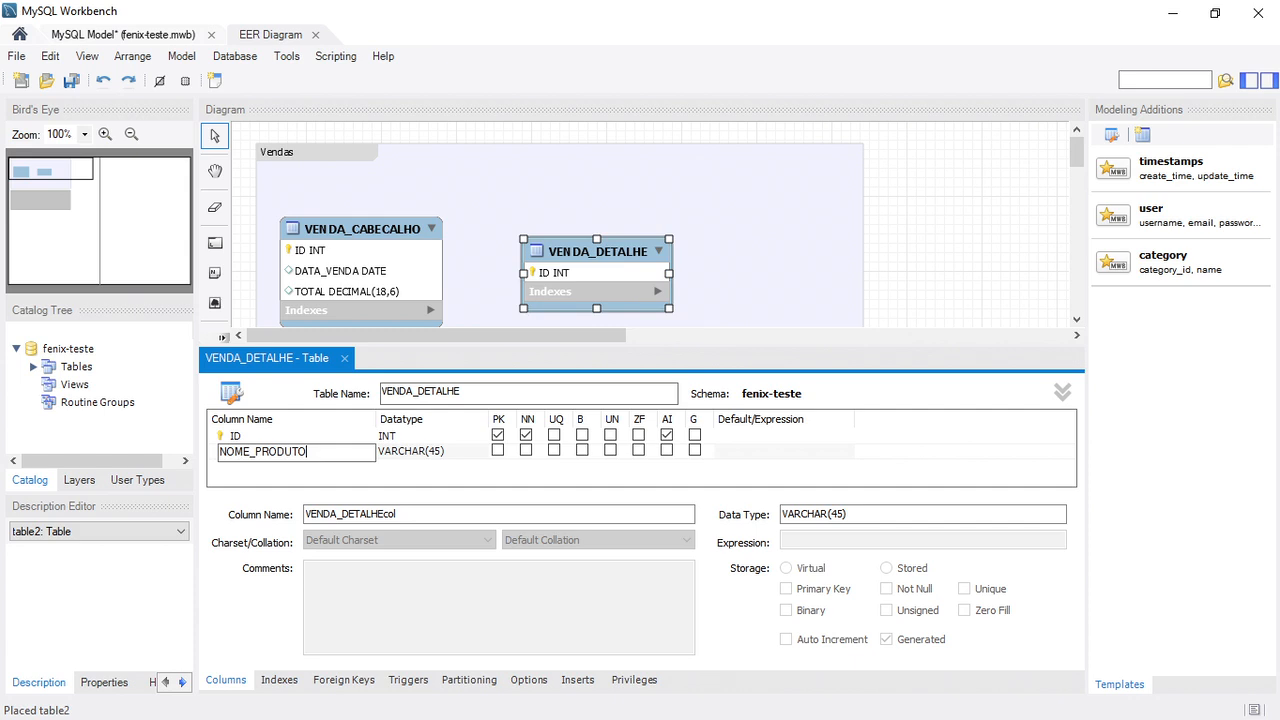
key("Tab")
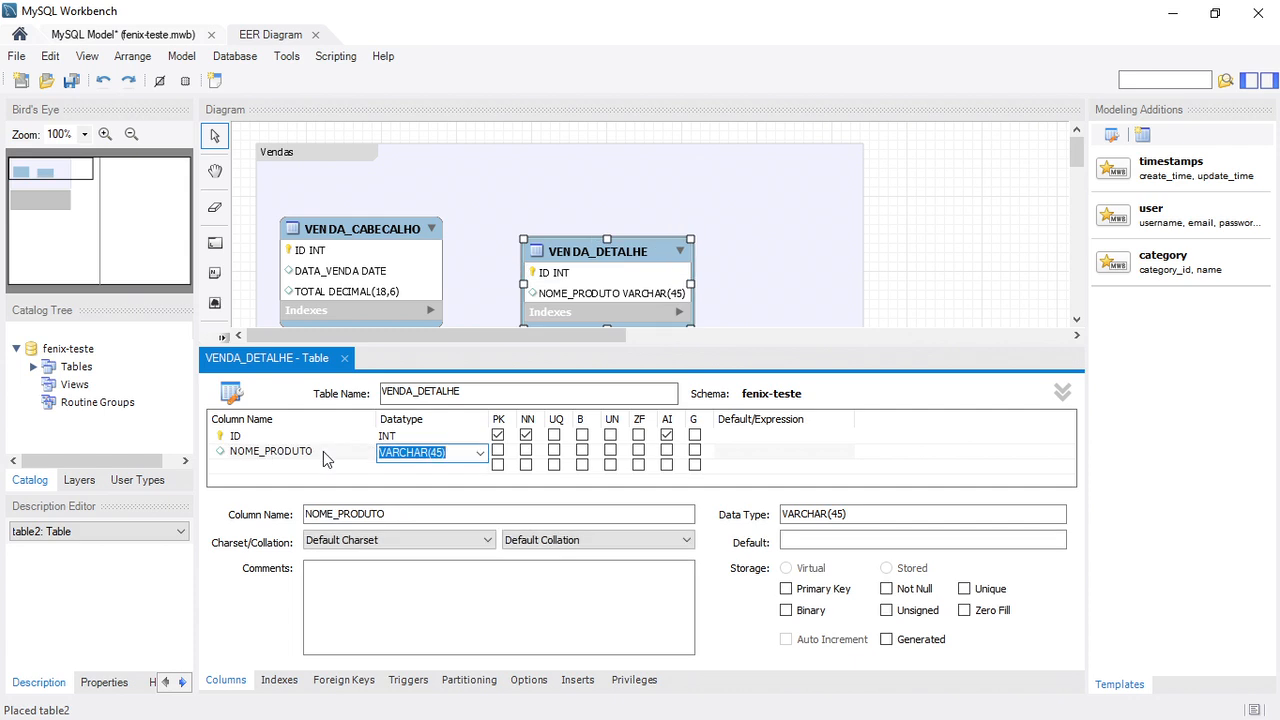
key("Tab")
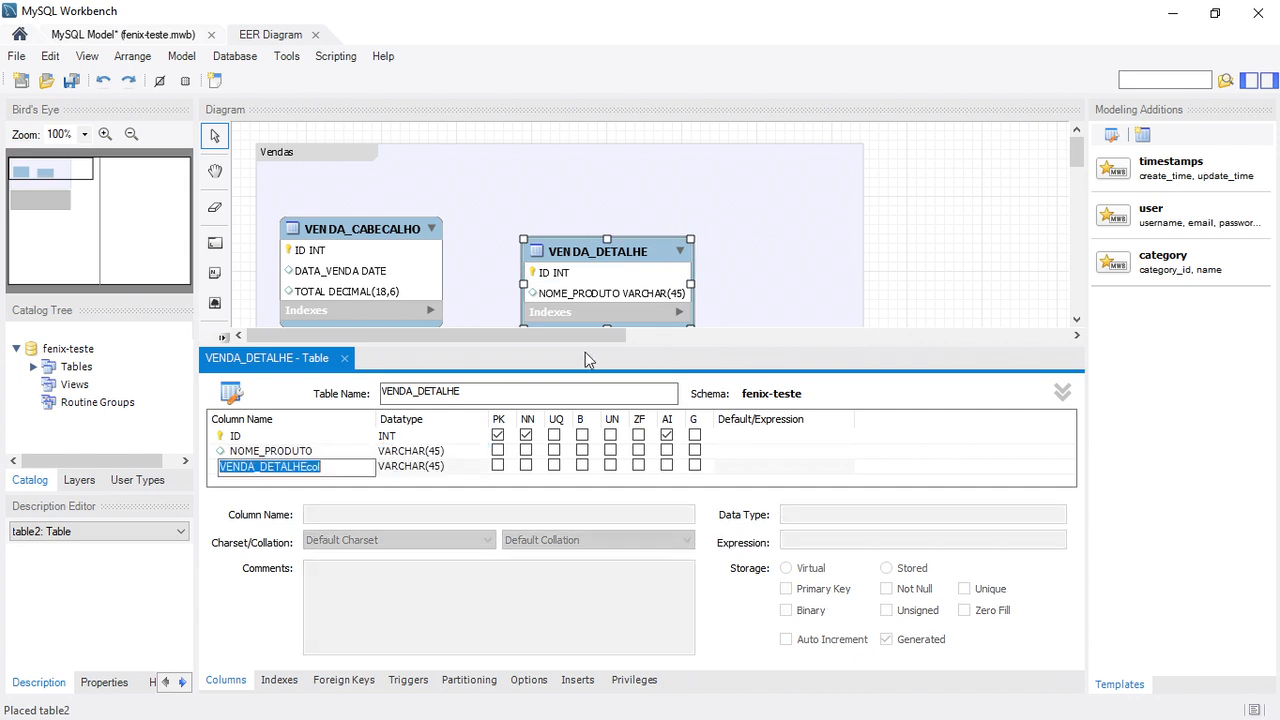
Add a QUANTIDADE column of type INT to VENDA_DETALHE.
type("QUANTIDADE")
key("Tab")
type("INT")
key("Tab")
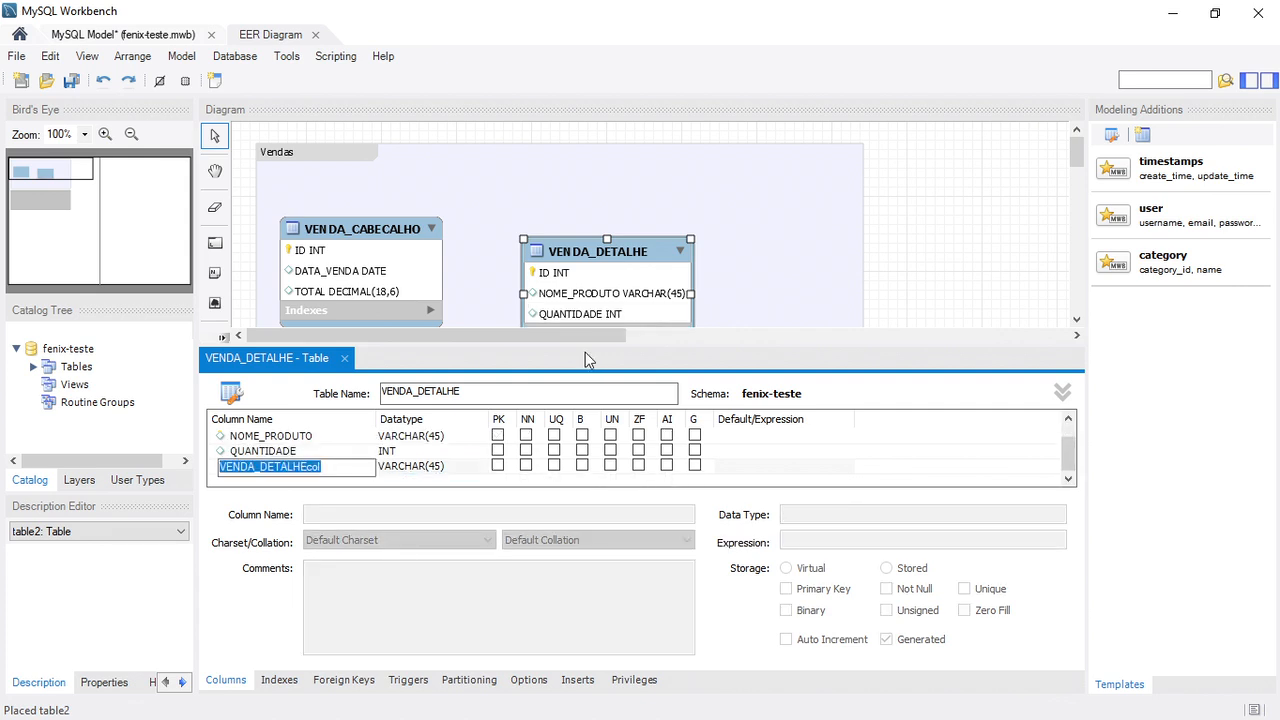
Delete the surplus VENDA_DETALHEcol column from the VENDA_DETALHE table.
left_click(329, 451)
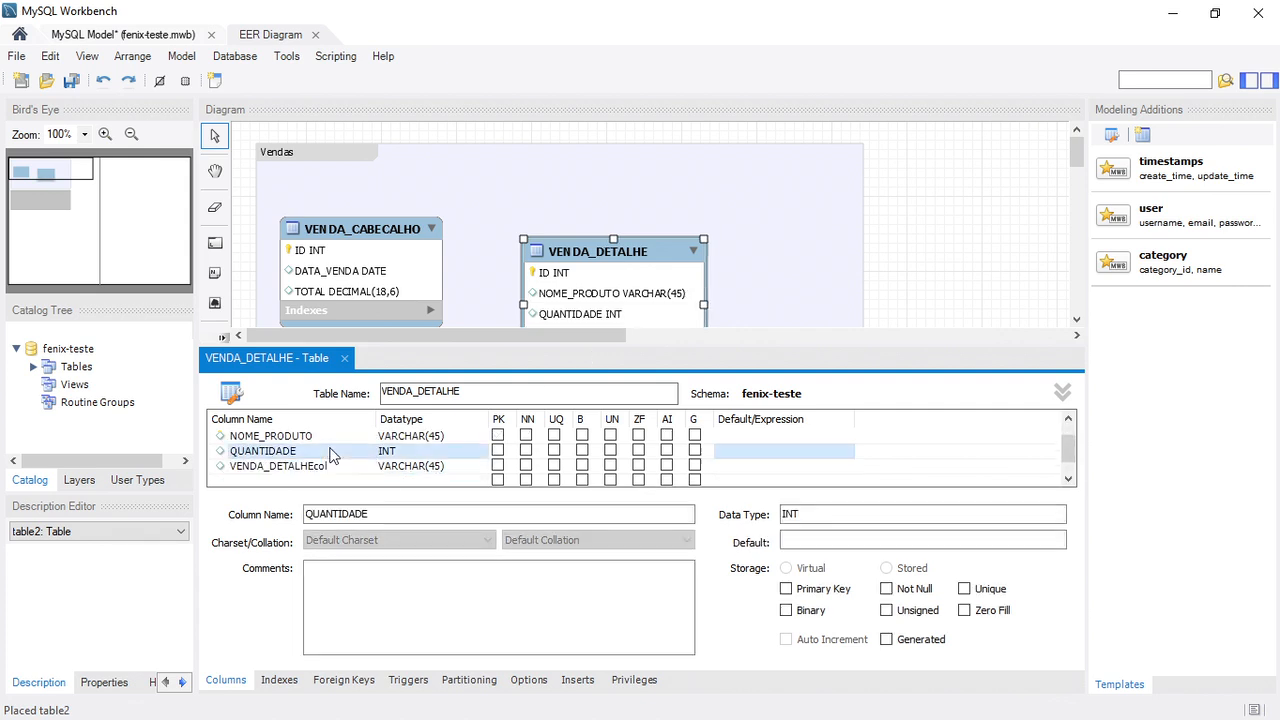
left_click(309, 468)
right_click(307, 469)
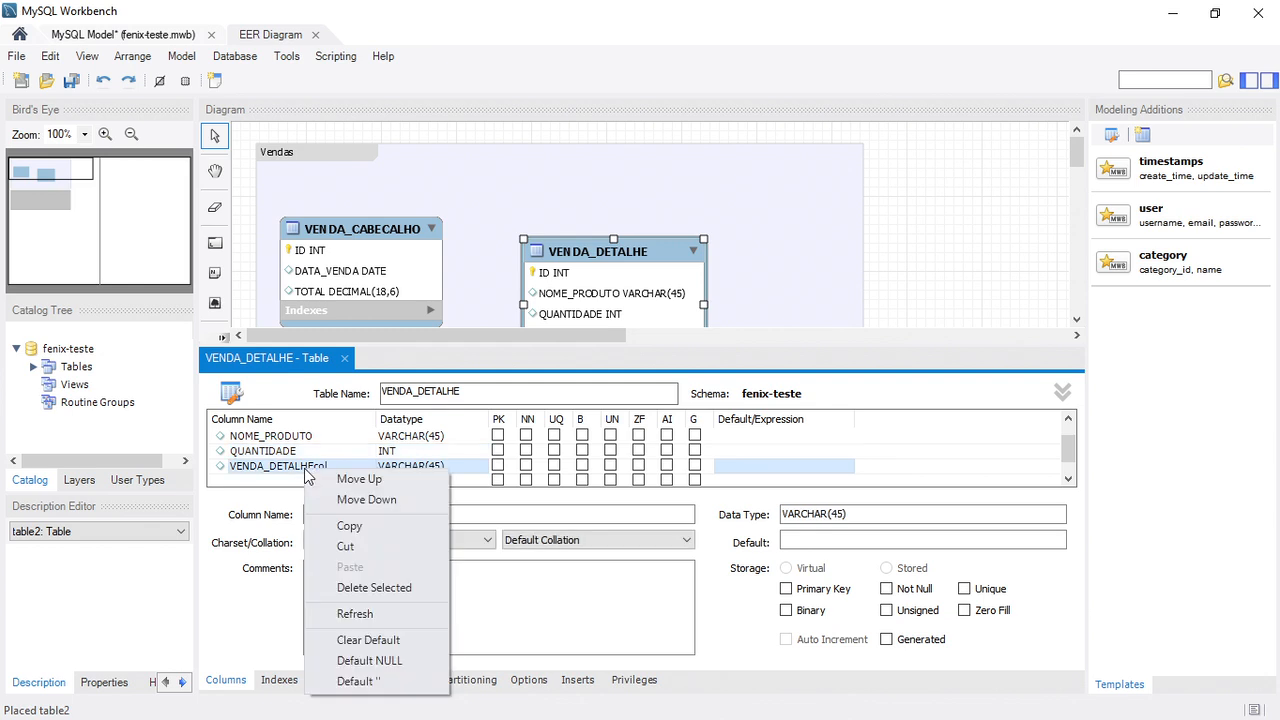
left_click(329, 591)
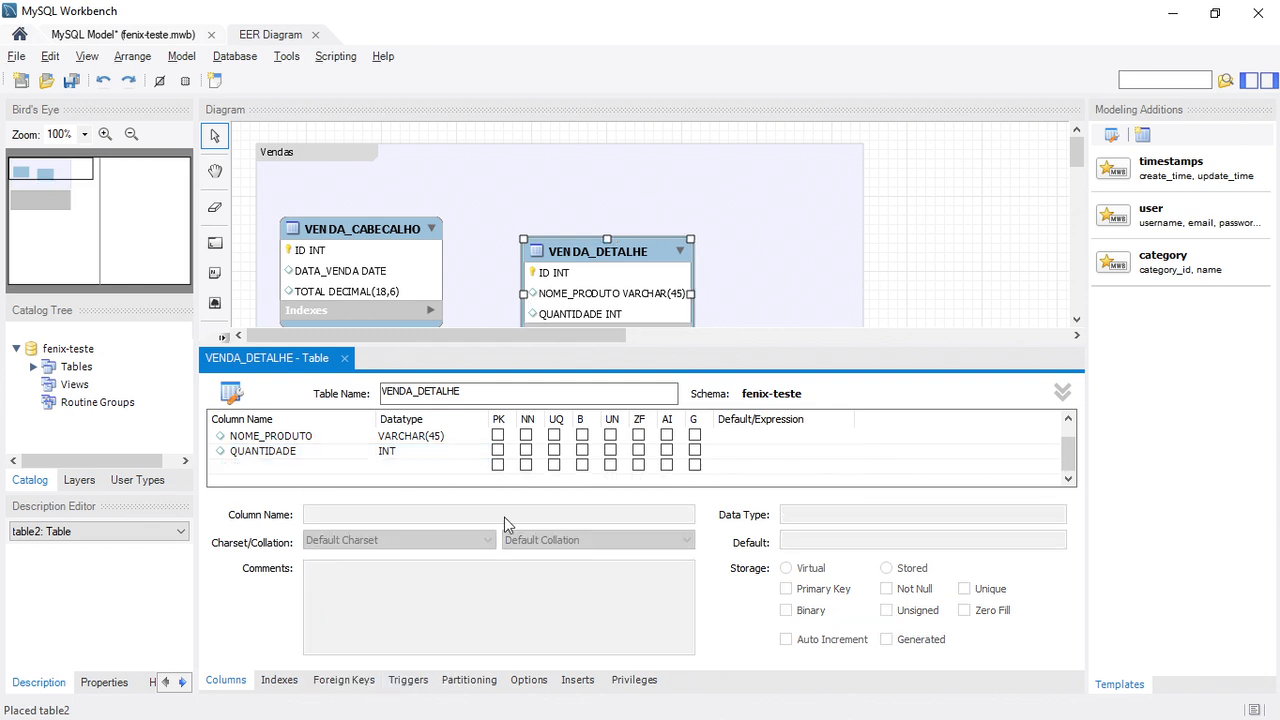
left_click(1067, 419)
Expand the additional table properties of VENDA_DETALHE above its column list.
left_click(1062, 393)
left_click(1062, 393)
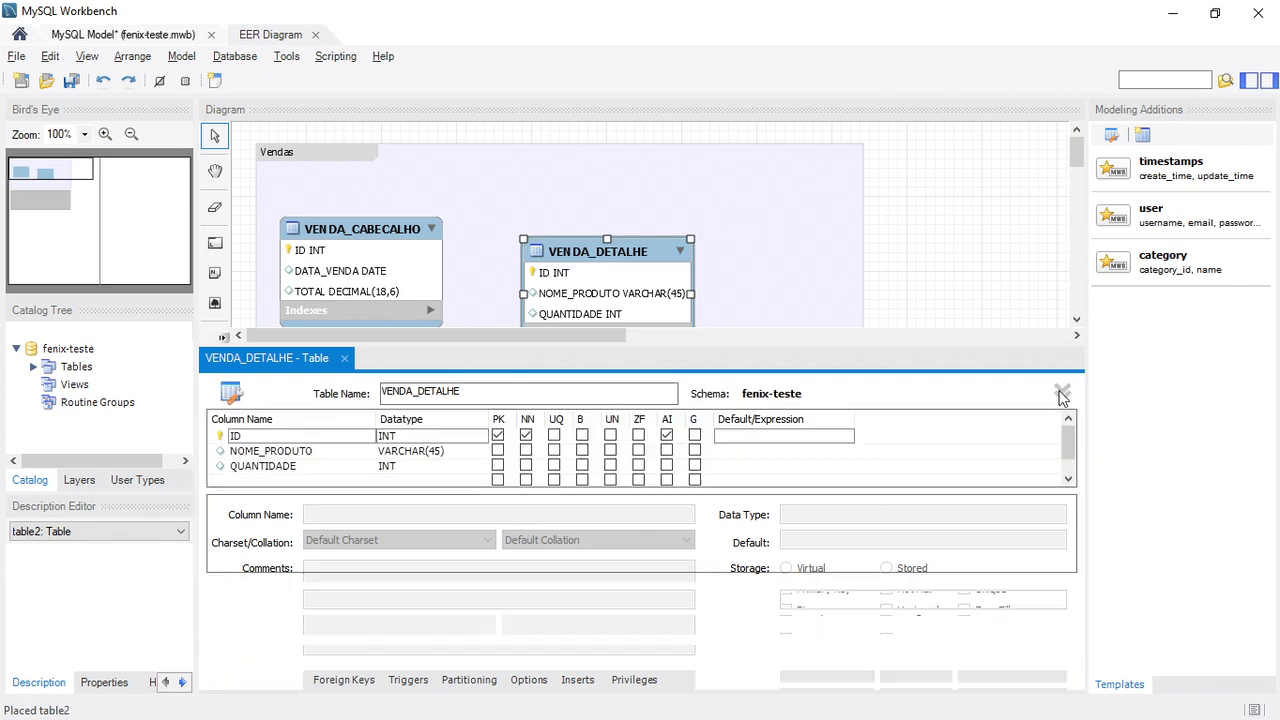
left_click(1062, 393)
left_click(1062, 393)
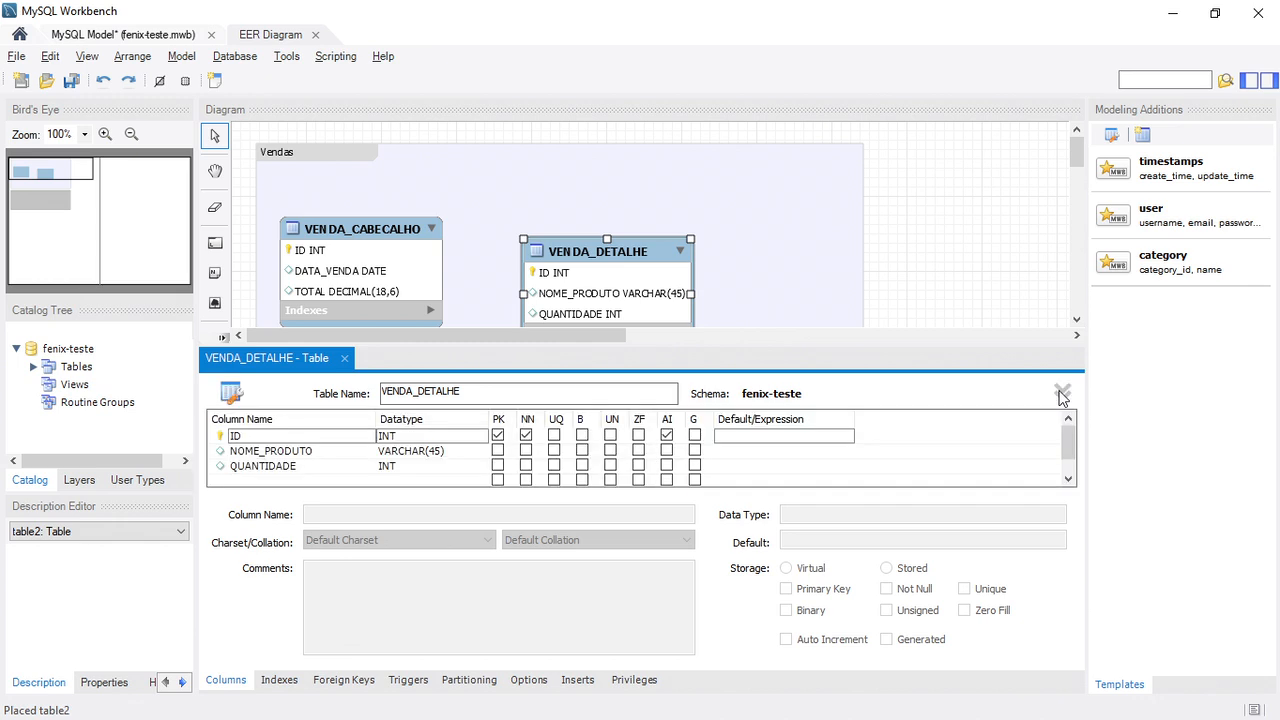
left_click(1062, 393)
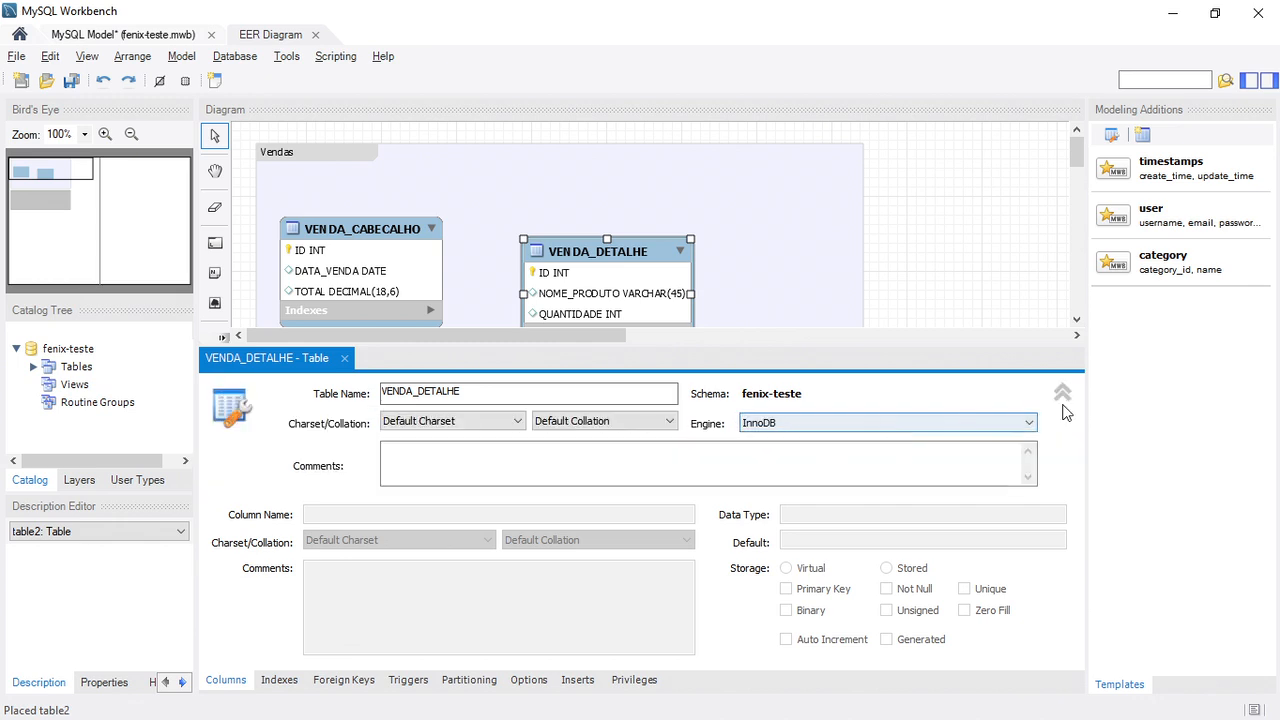
left_click(1063, 395)
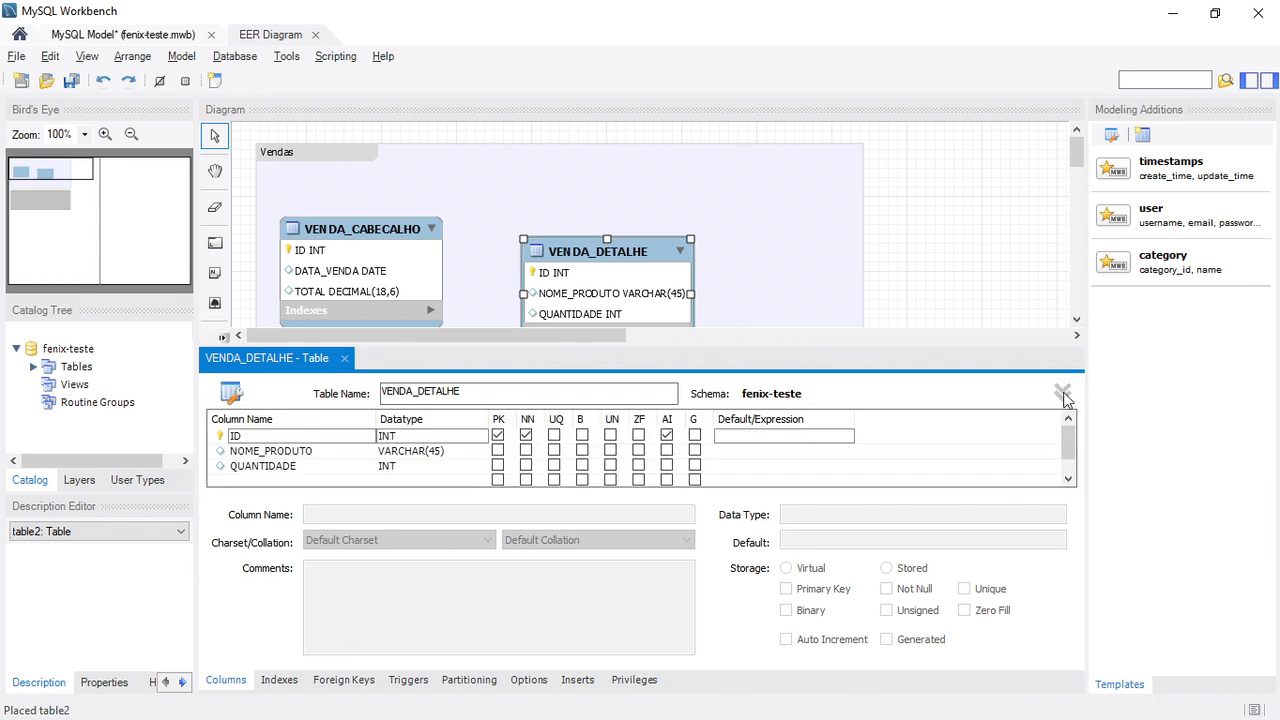
left_click(1063, 395)
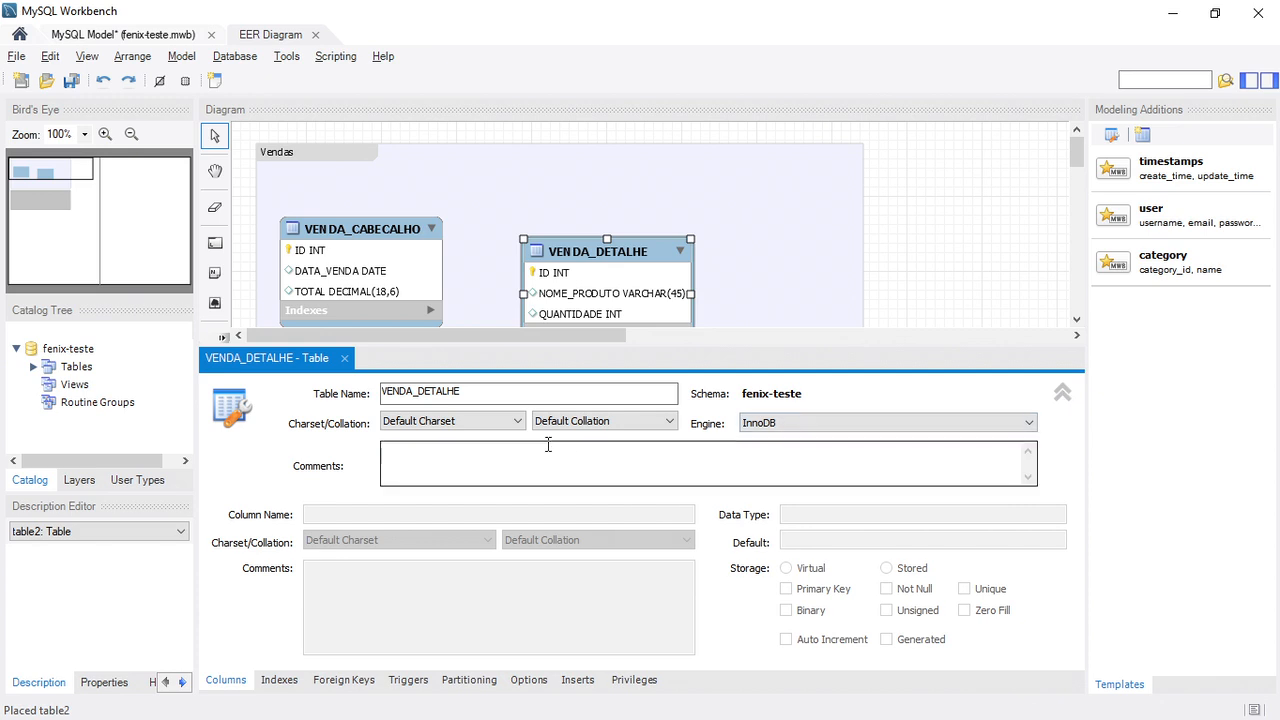
Examine the charset, collation and storage engine options available for VENDA_DETALHE.
left_click(518, 423)
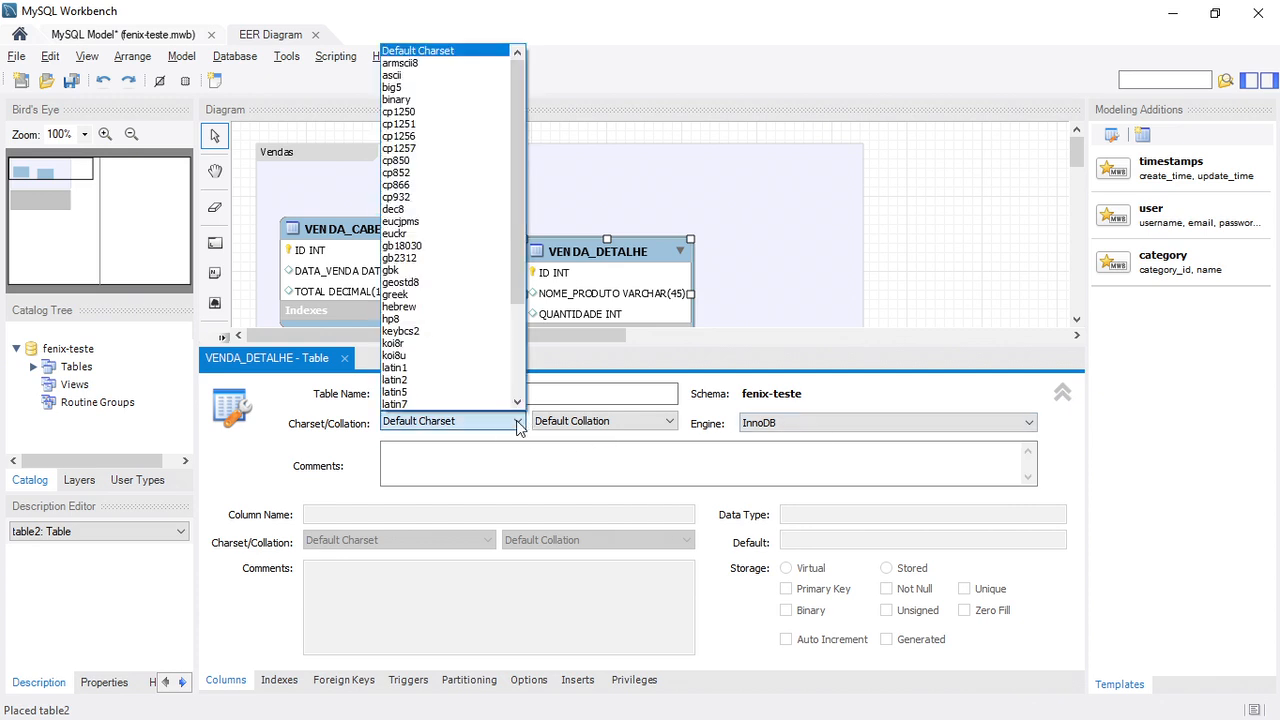
left_click(518, 423)
left_click(670, 422)
left_click(677, 437)
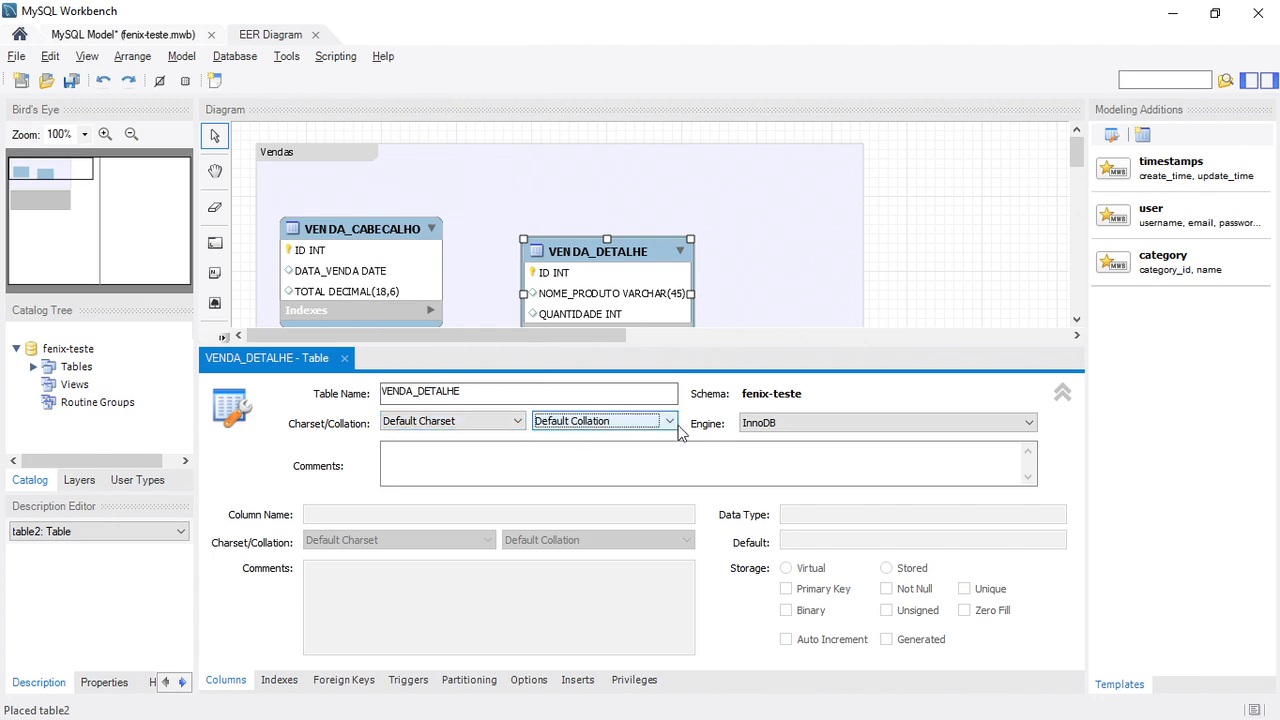
left_click(771, 431)
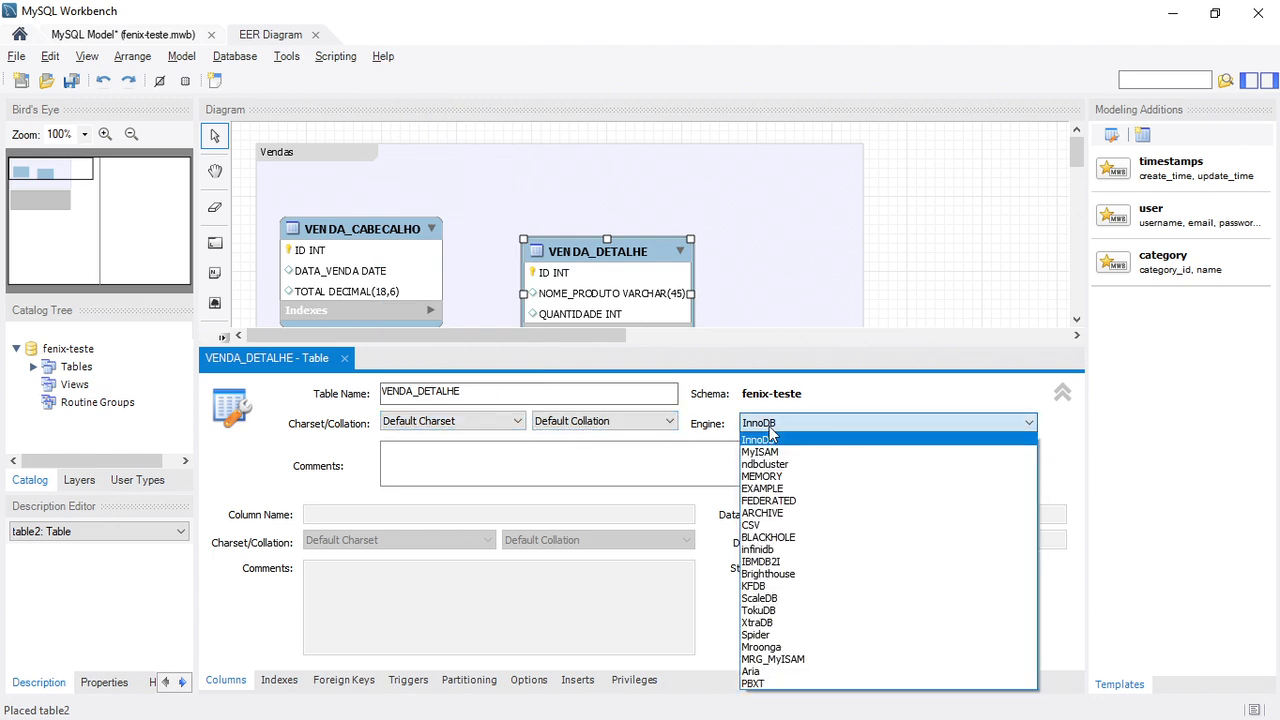
left_click(842, 424)
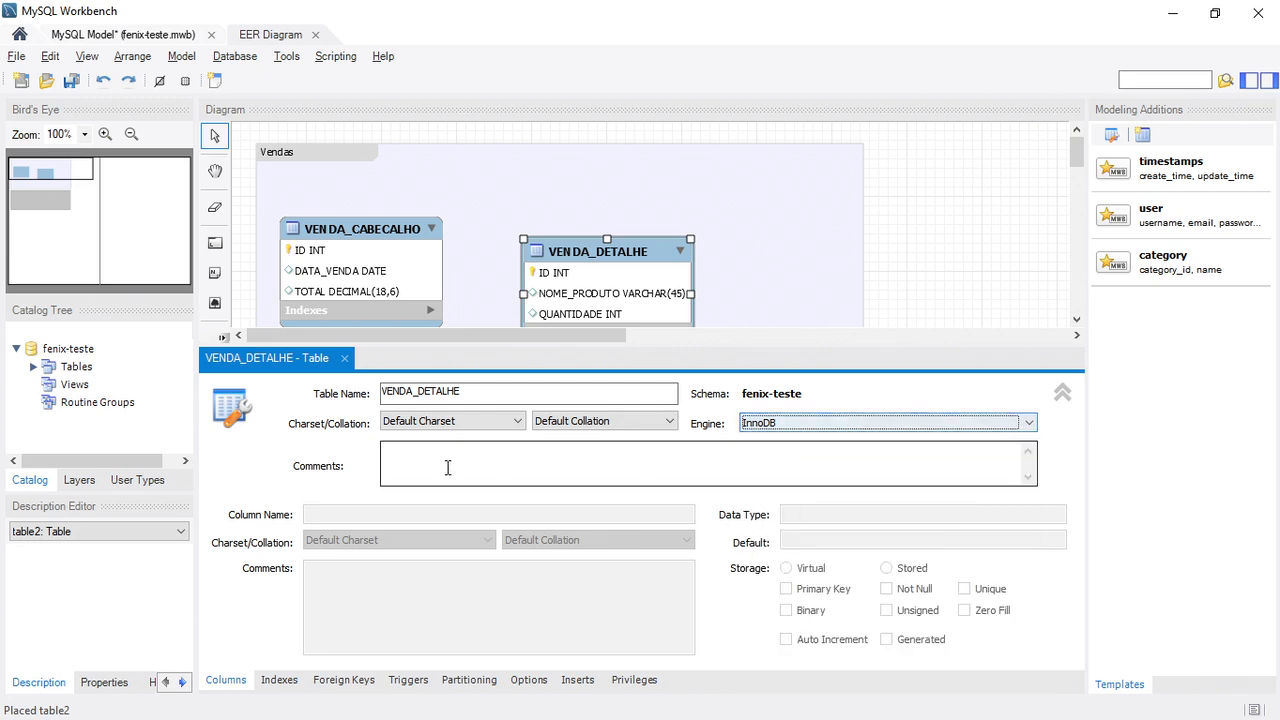
Enter the table comment "Essa tabela serve para armazenar os dados de detalhes da venda" and collapse the additional table properties.
left_click(499, 474)
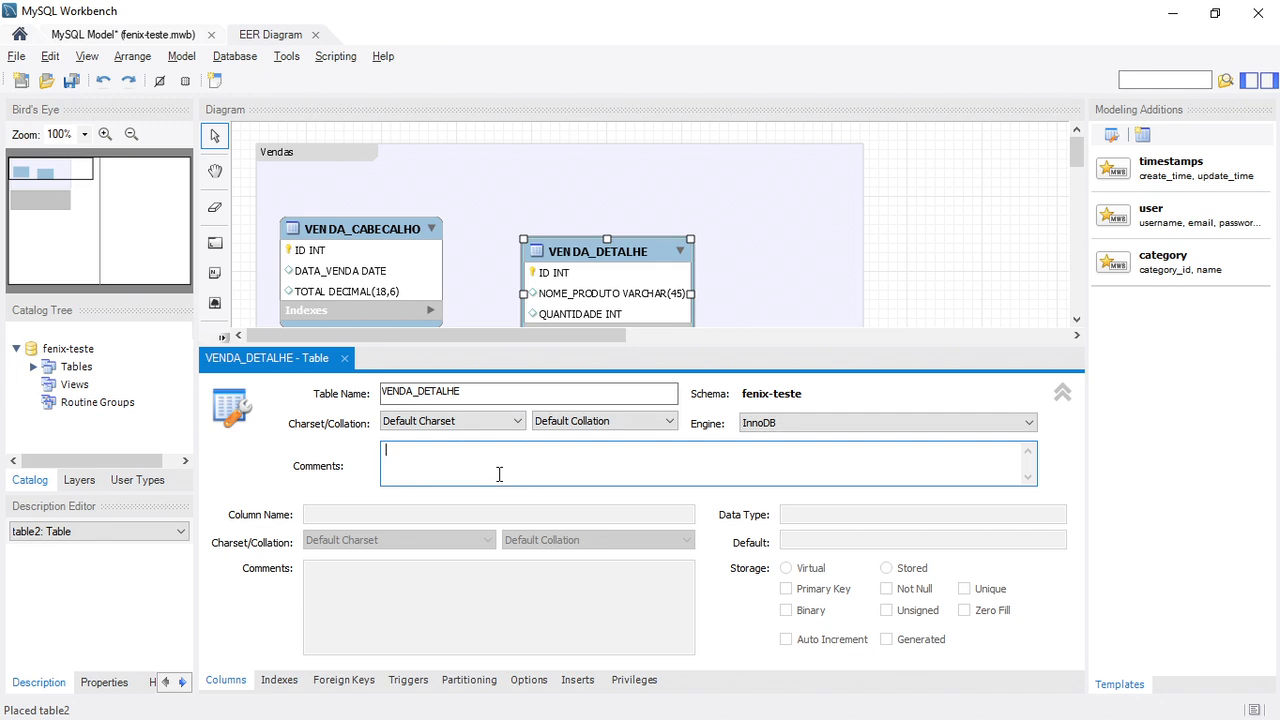
type("ESSST")
key("BackSpace")
key("BackSpace")
key("BackSpace")
type("TA")
key("BackSpace")
key("BackSpace")
key("BackSpace")
key("BackSpace")
key("BackSpace")
key("BackSpace")
type("ssaa")
key("BackSpace")
type("tabela serve pra")
key("BackSpace")
key("BackSpace")
type("ara armazenar os dados da")
key("BackSpace")
type("e detalhes da venda")
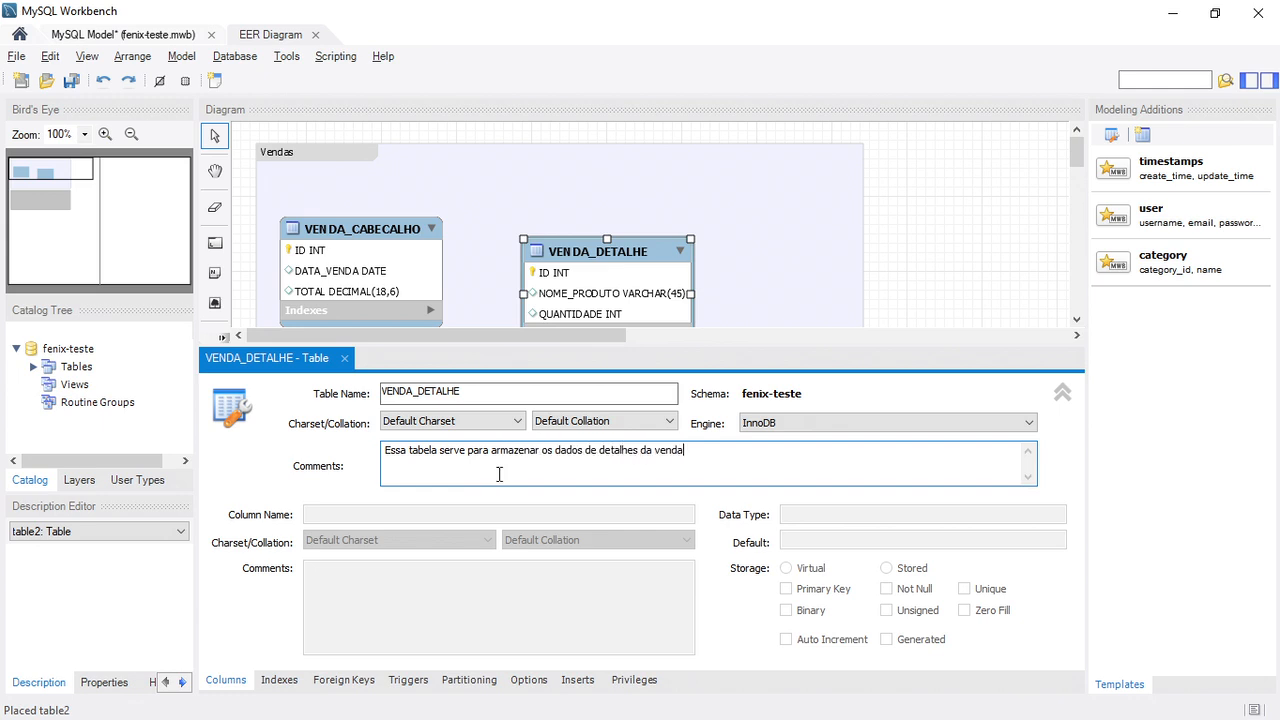
left_click(1062, 393)
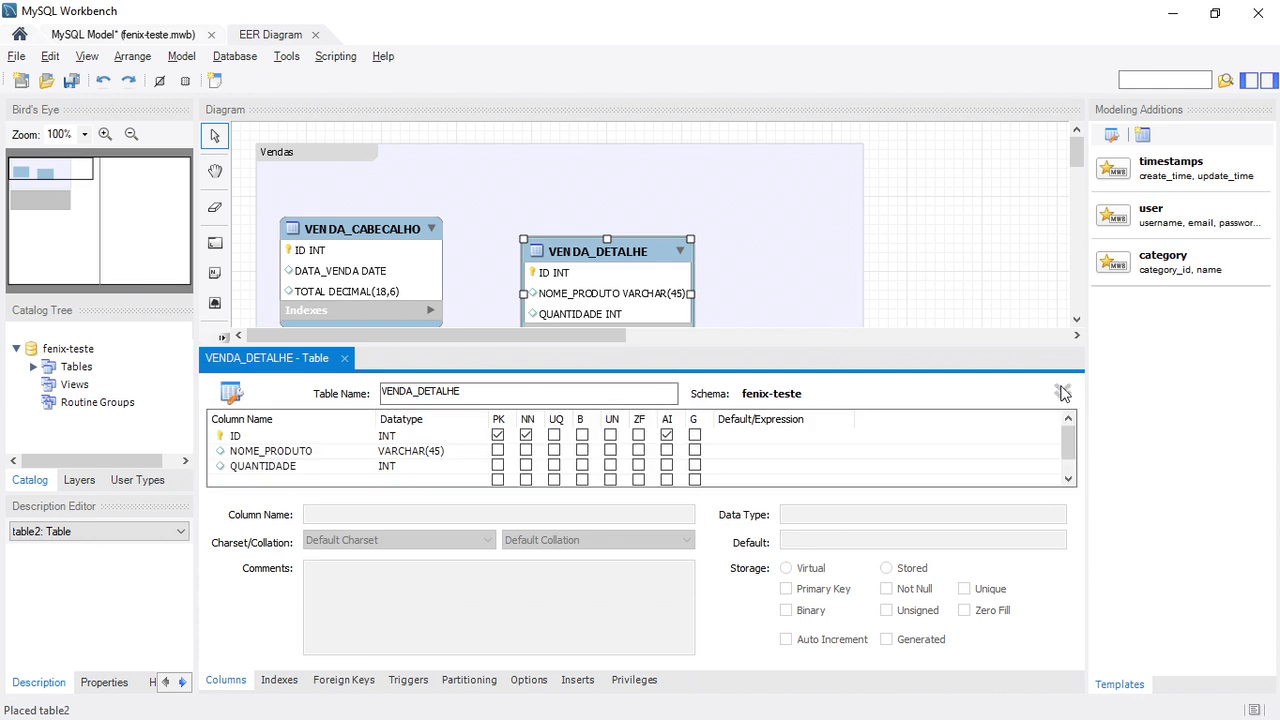
Look through the column list of VENDA_DETALHE and view the table's indexes.
left_click(1067, 468)
left_click_drag(1067, 466, 1070, 437)
left_click(280, 680)
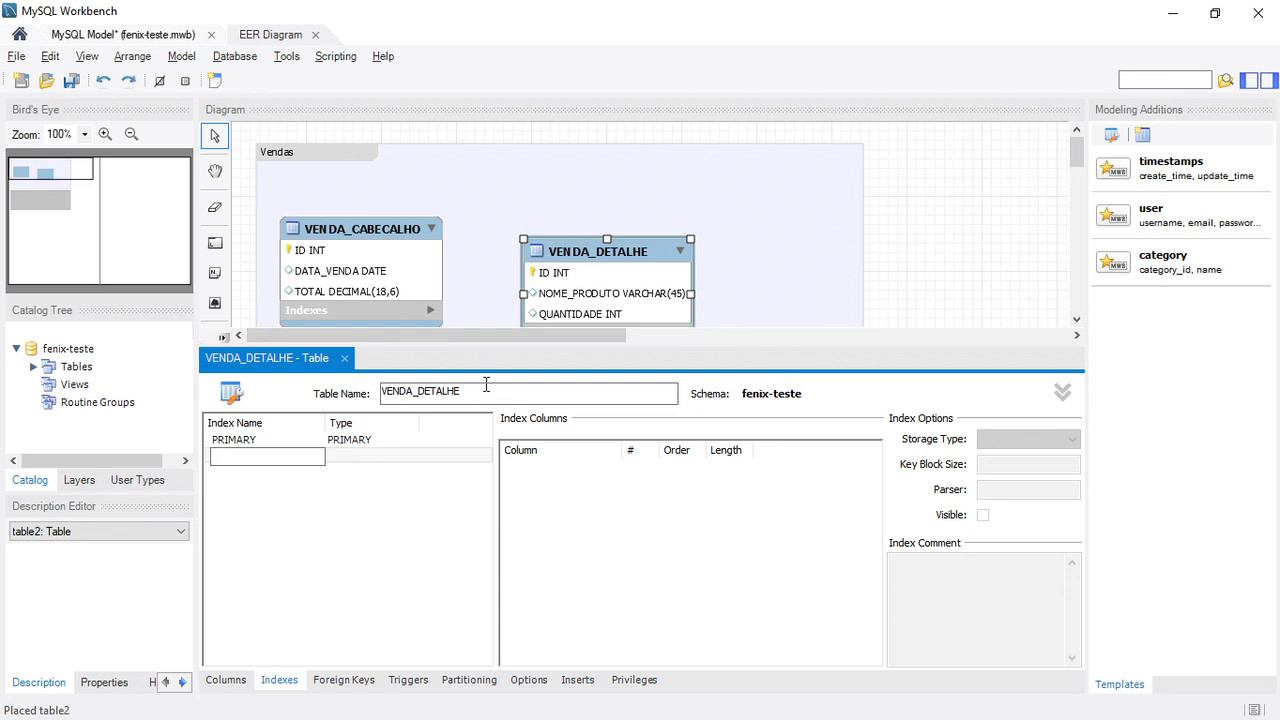
Close the table editor and move VENDA_DETALHE farther from VENDA_CABECALHO, lining the two tables up in the Vendas layer.
left_click(344, 358)
left_click_drag(628, 256, 730, 228)
left_click_drag(397, 243, 412, 237)
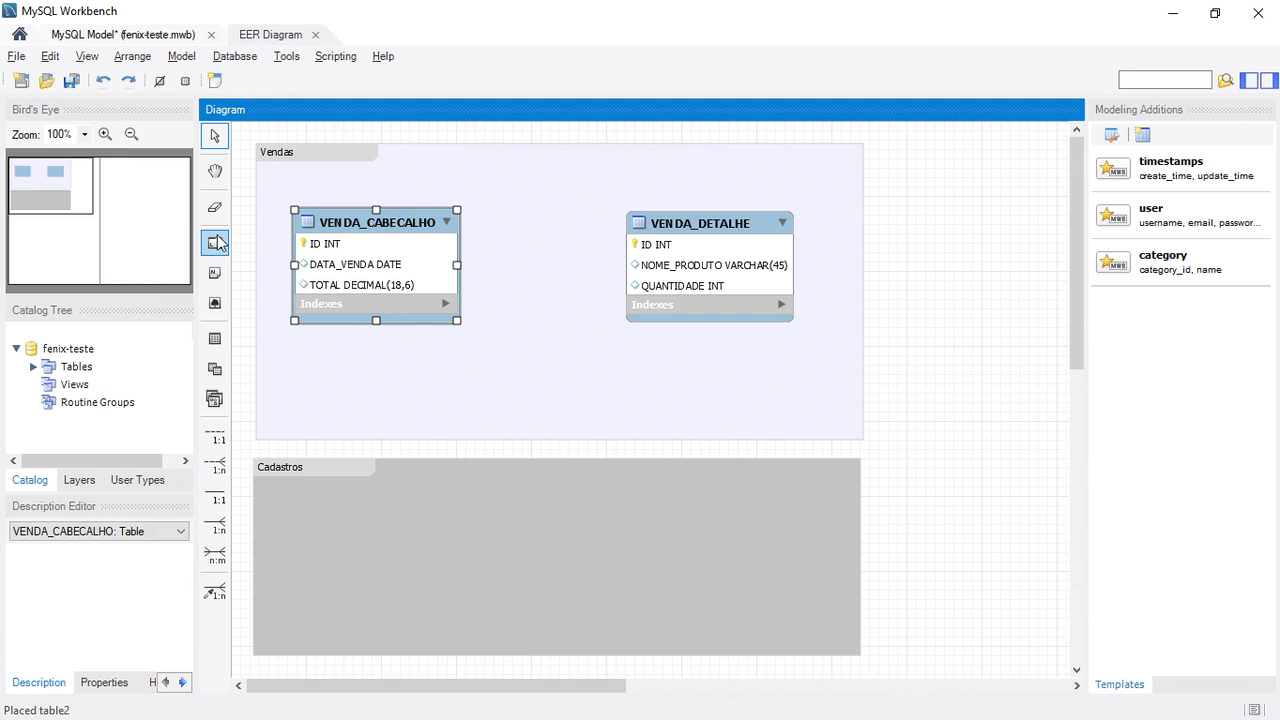
Place a new view for the fenix-teste schema in the Cadastros layer.
left_click(215, 372)
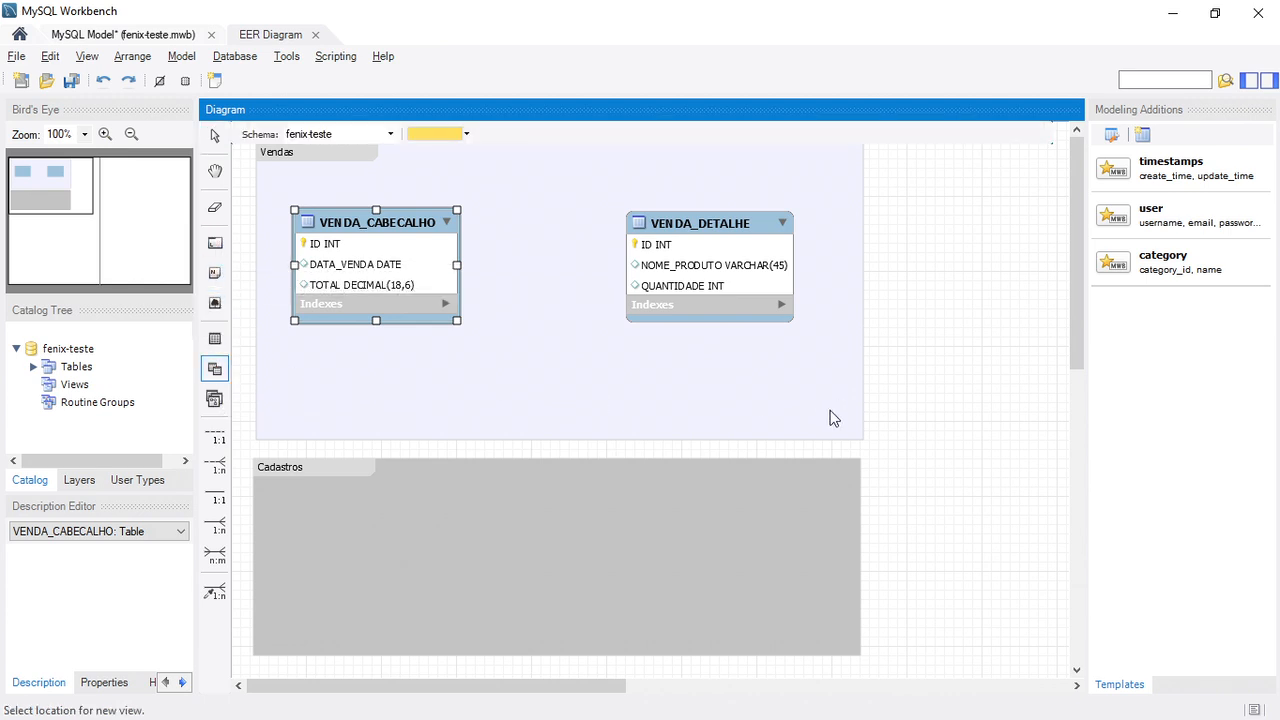
left_click(408, 510)
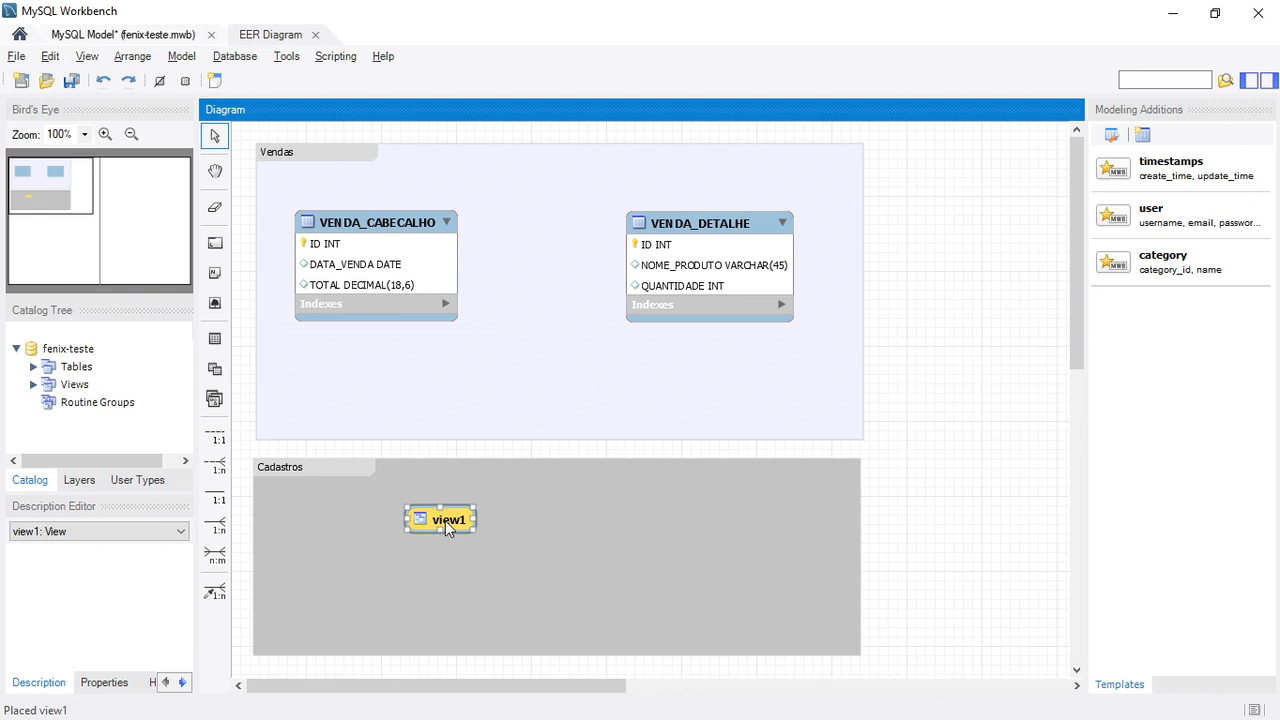
Open the new view in the Cadastros layer to examine its DDL definition, and close the editor.
double_click(445, 520)
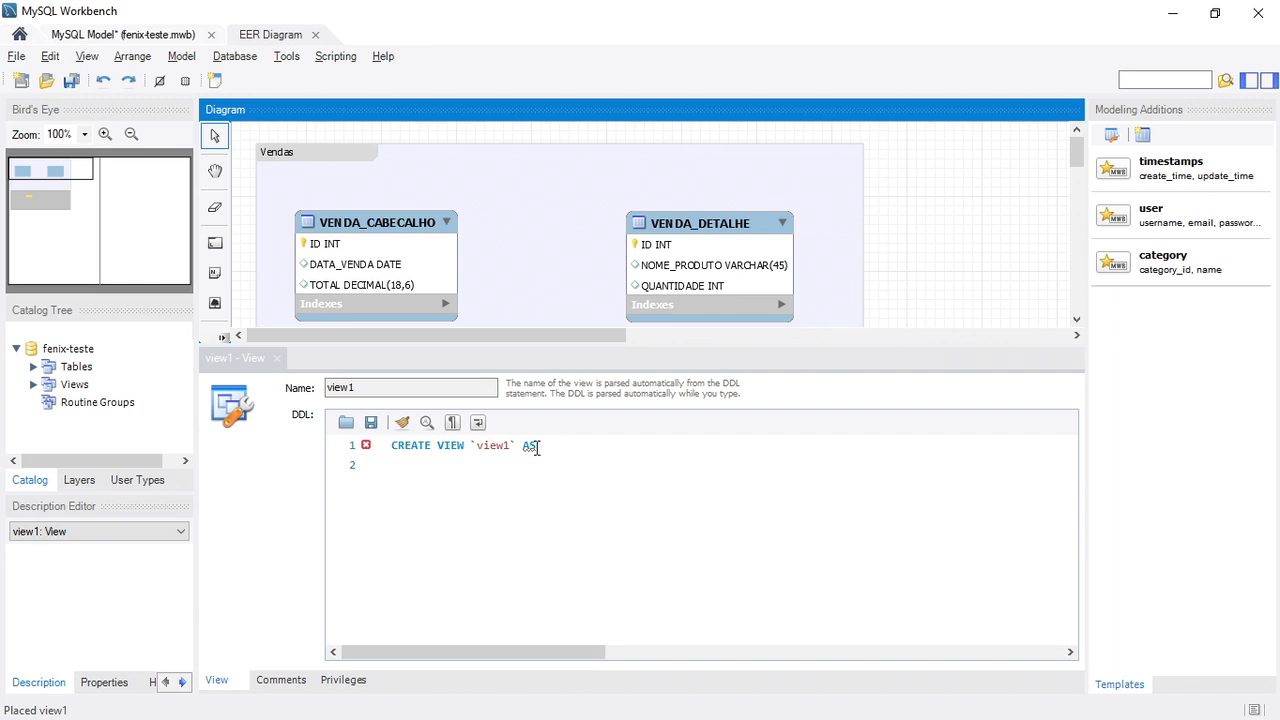
left_click(280, 360)
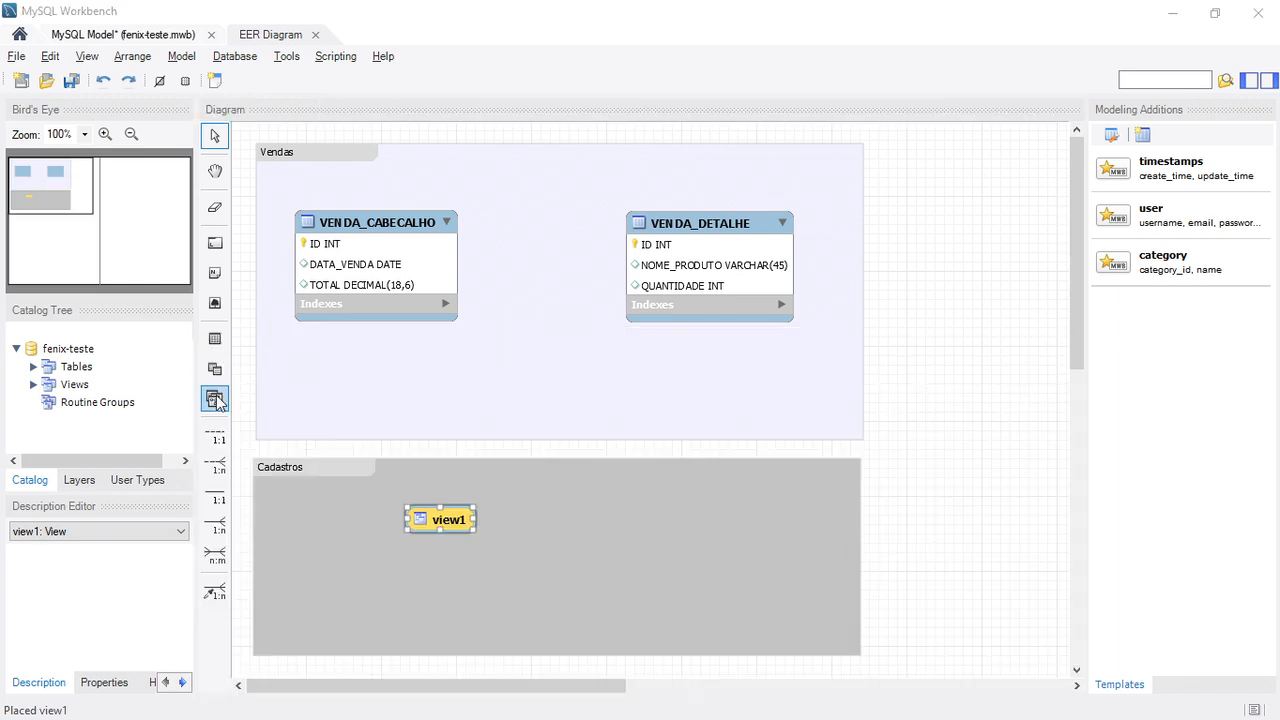
Place a routine group beside the view in the Cadastros layer, examine its settings and close its editor.
left_click(558, 508)
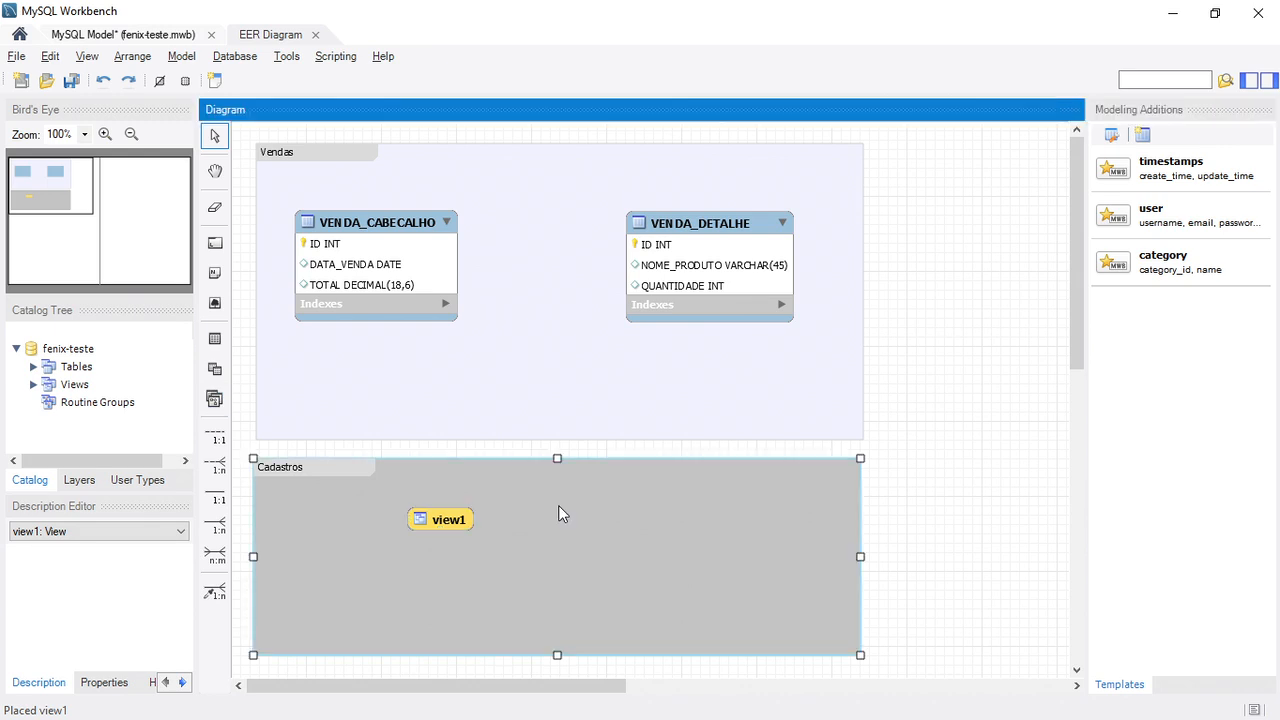
left_click(214, 398)
left_click(497, 495)
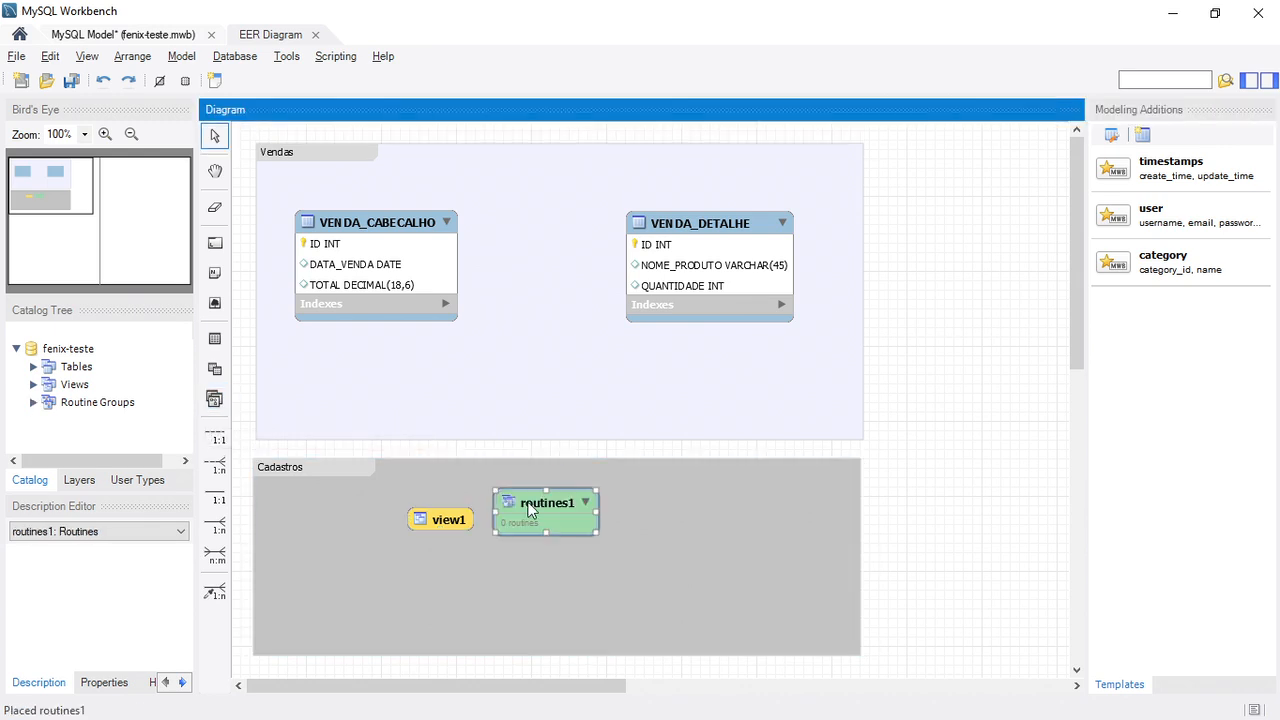
double_click(530, 510)
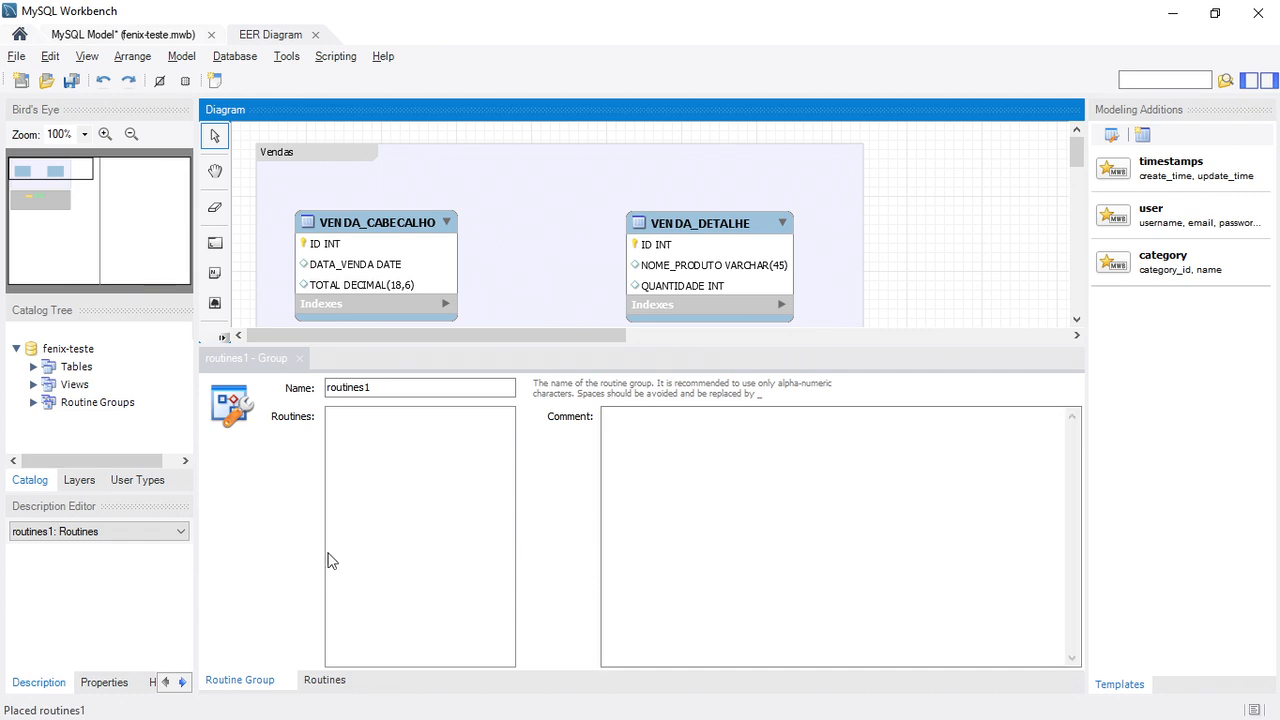
left_click(300, 361)
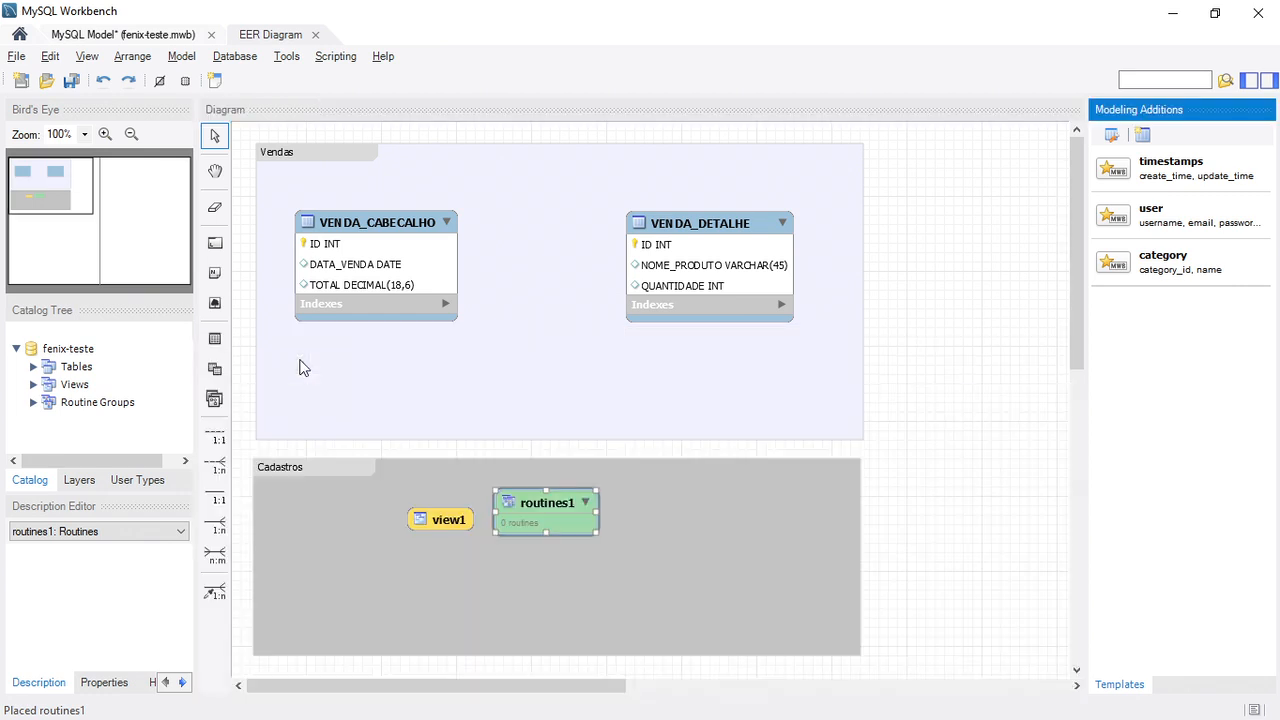
Delete the routine group and the view from the Cadastros layer and return to the selection tool.
left_click(216, 207)
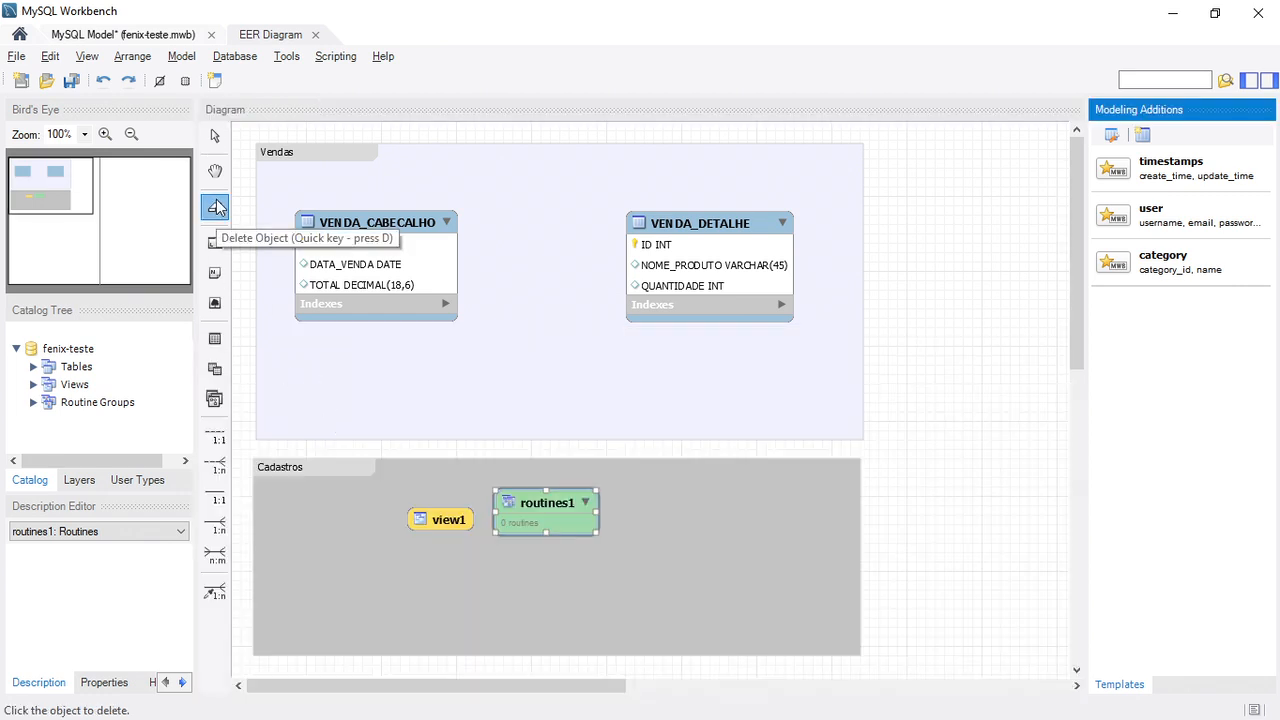
left_click(549, 503)
left_click(443, 519)
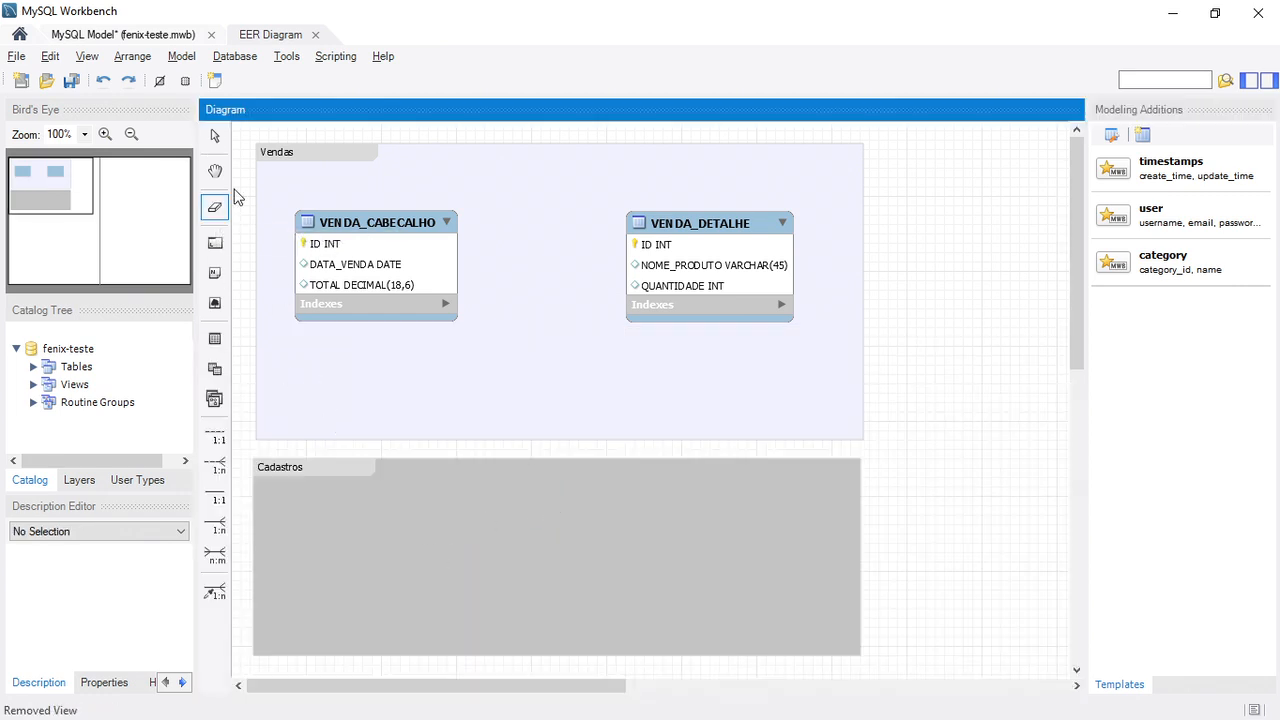
left_click(214, 135)
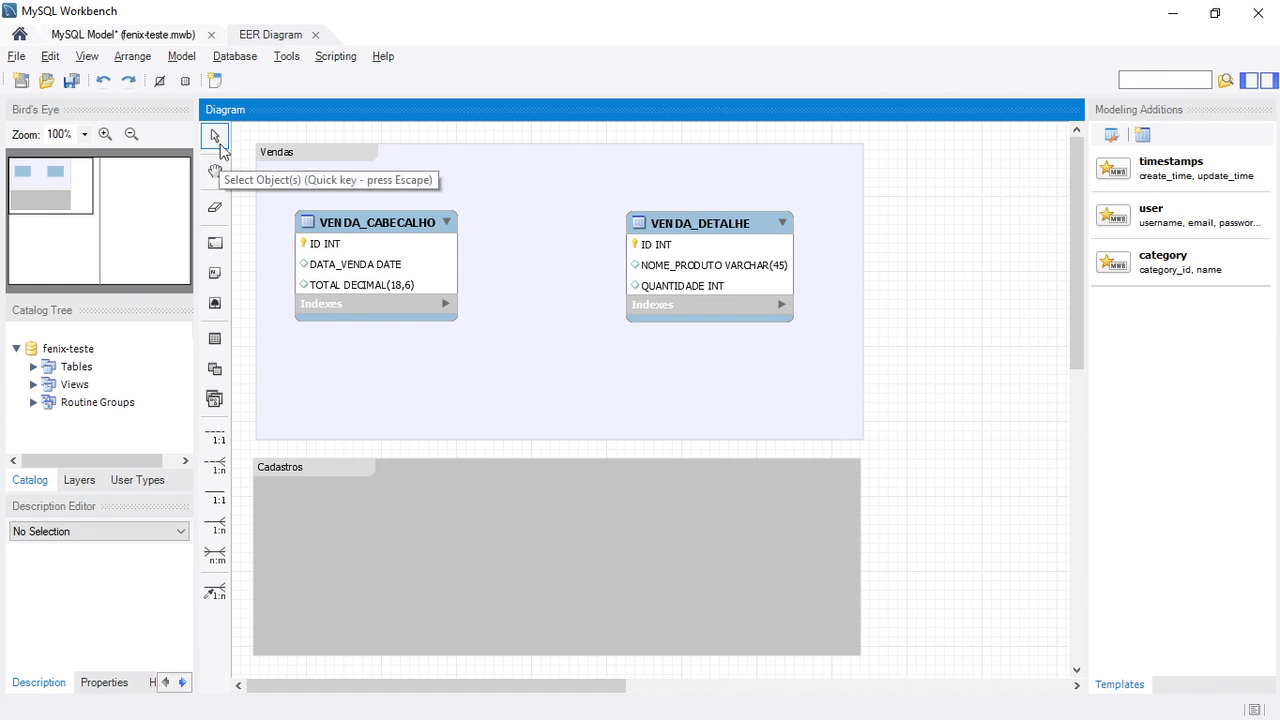
Create a 1:1 identifying relationship that puts the foreign key in VENDA_CABECALHO and references VENDA_DETALHE.
left_click(222, 500)
left_click(409, 283)
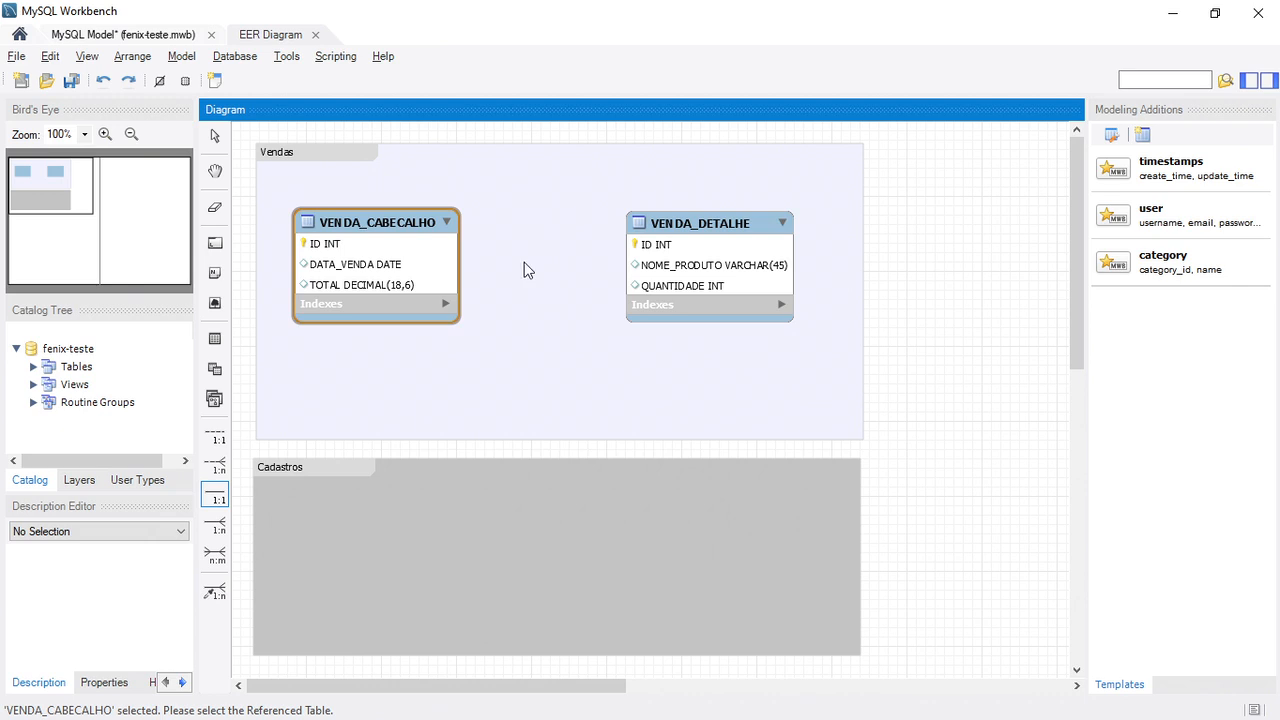
left_click(678, 268)
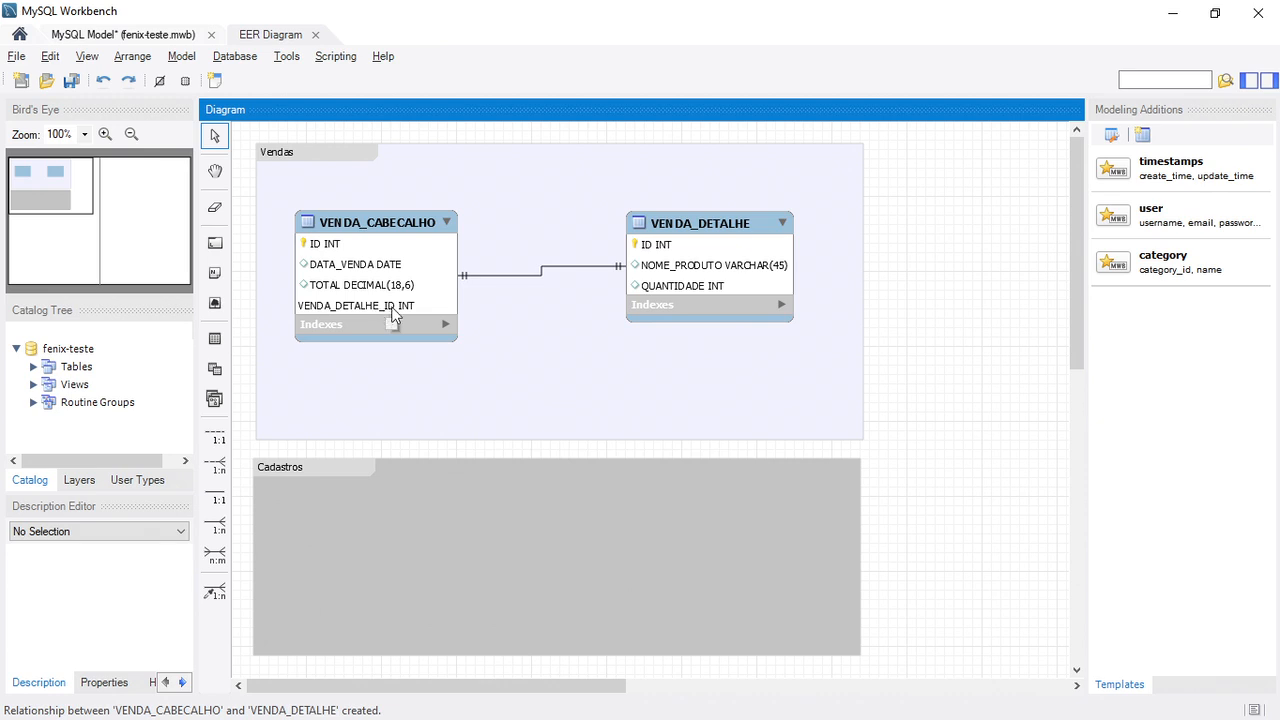
Examine the columns of VENDA_CABECALHO in the table editor, including the foreign key column, and close the editor.
left_click(369, 219)
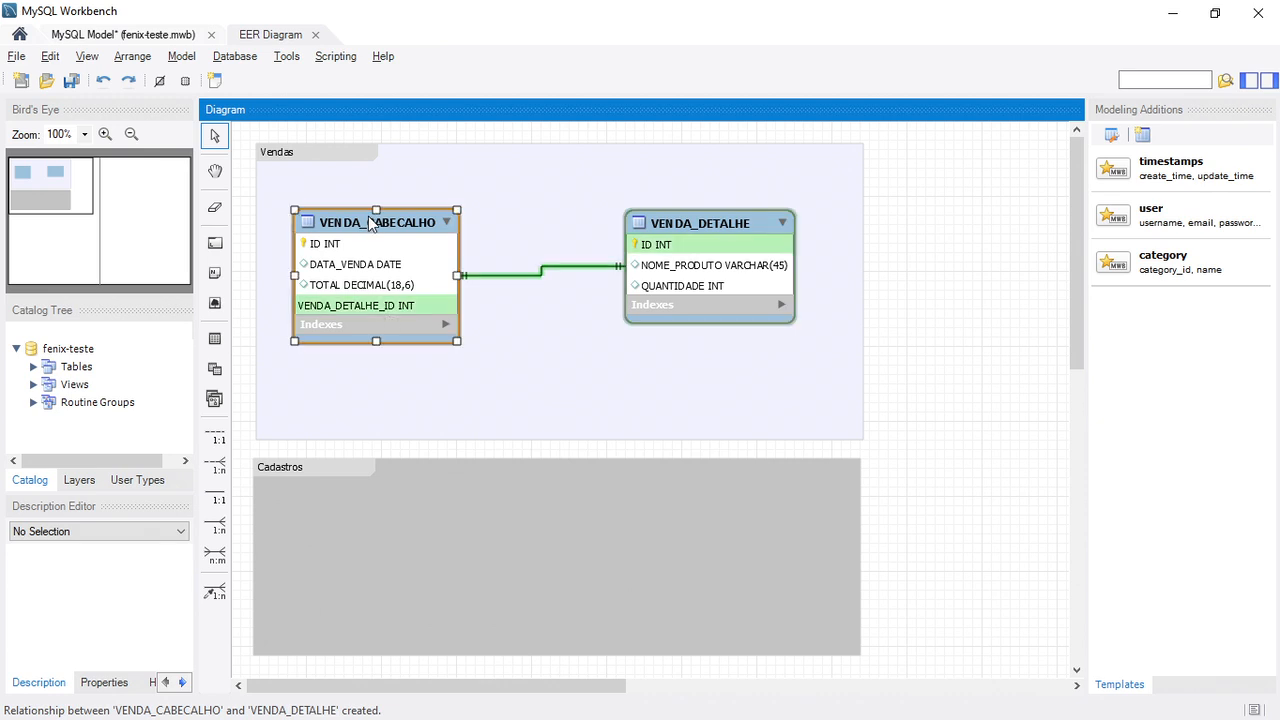
double_click(370, 220)
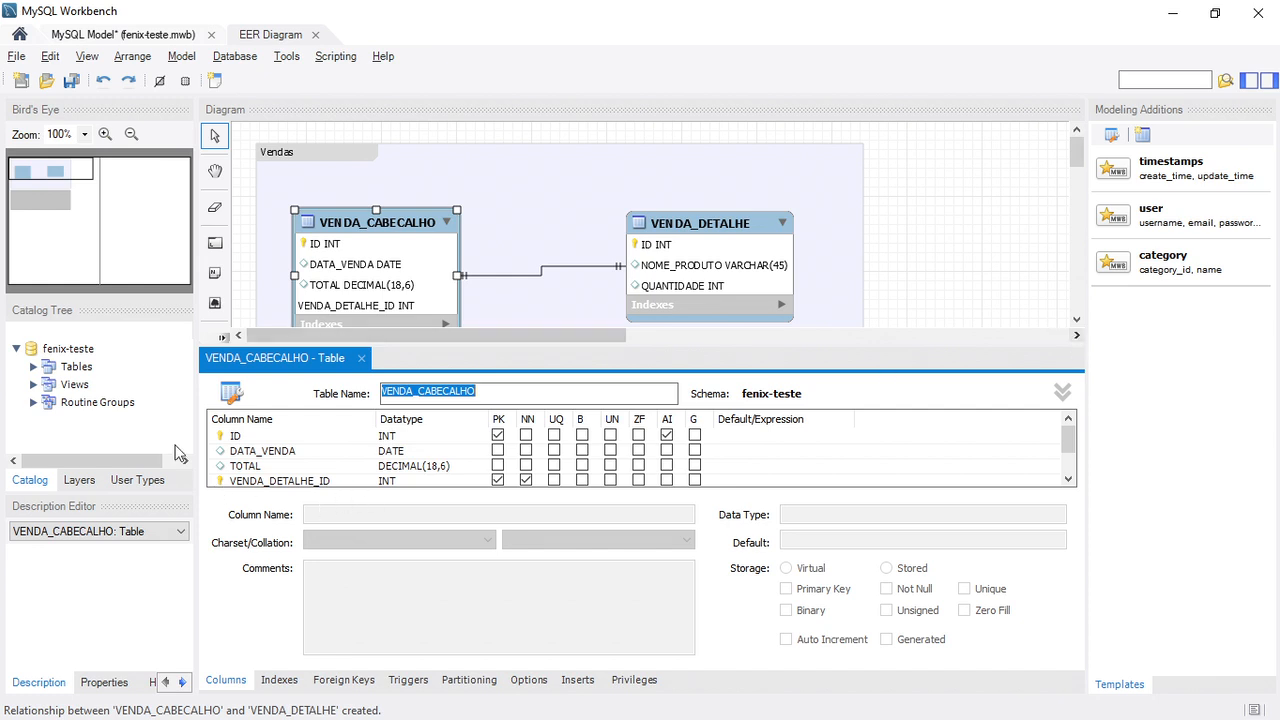
left_click(361, 358)
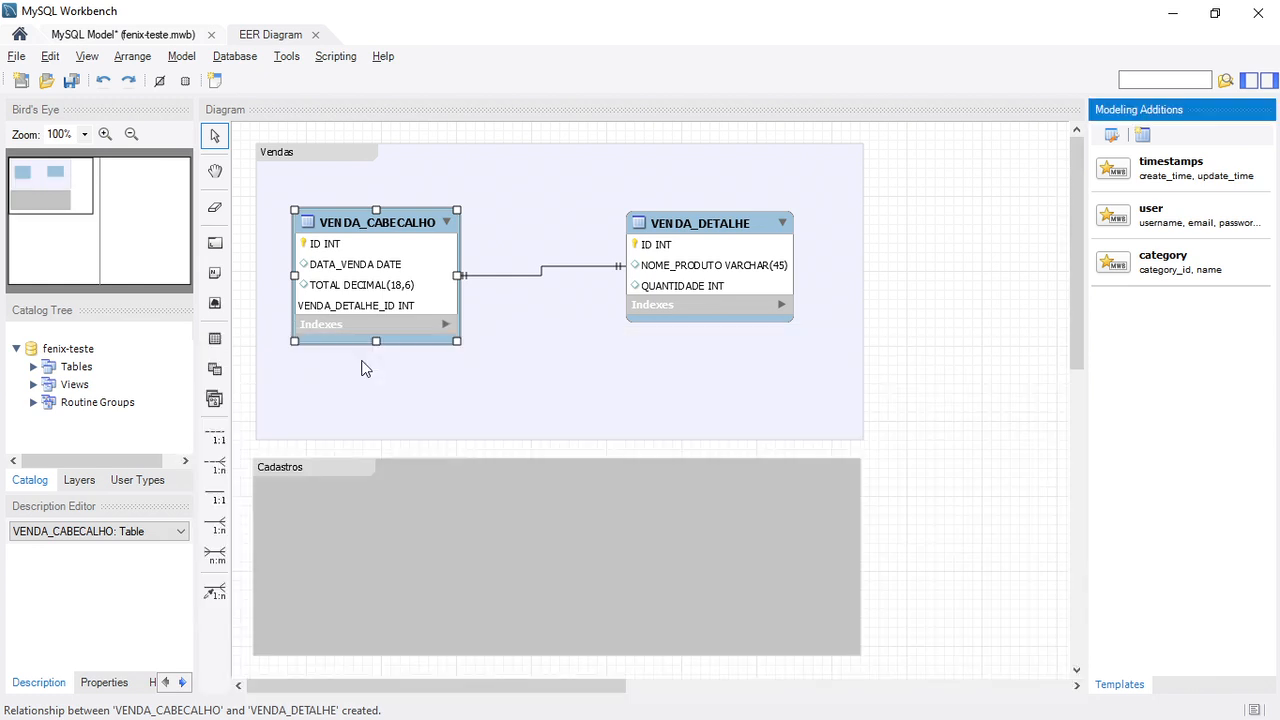
Delete the 1:1 relationship between VENDA_CABECALHO and VENDA_DETALHE together with its foreign key columns.
left_click(535, 276)
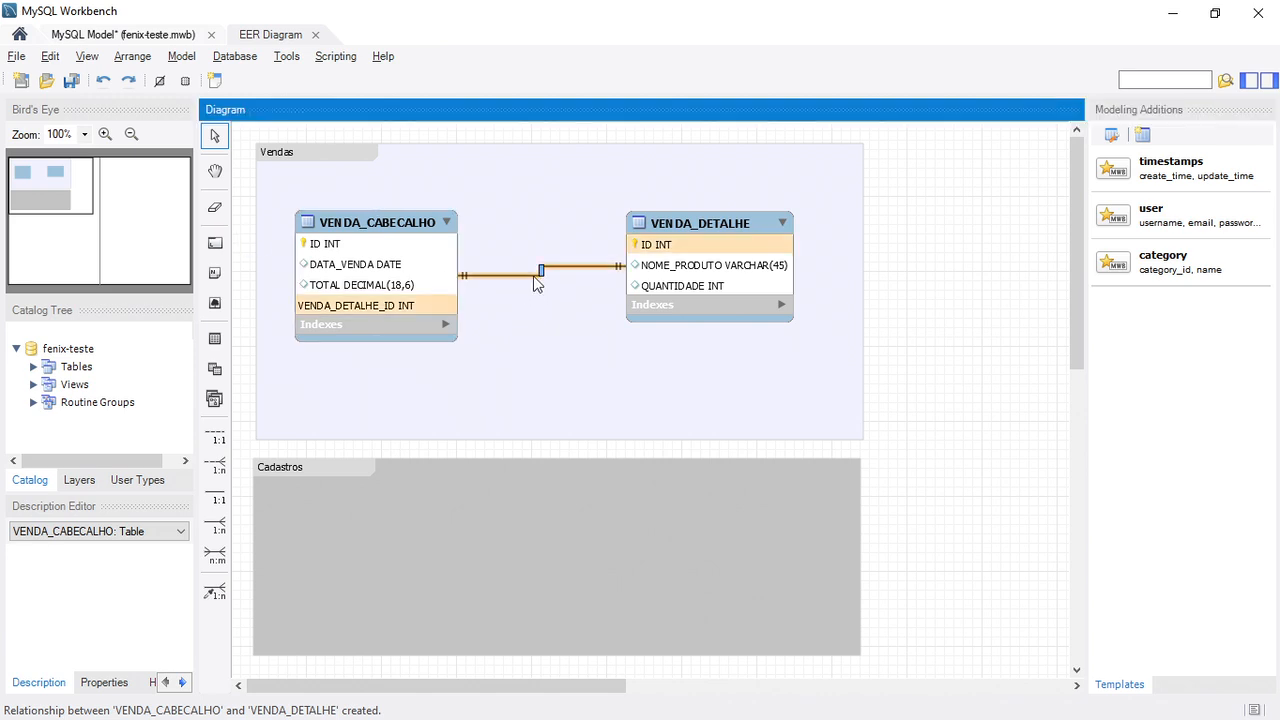
left_click(217, 207)
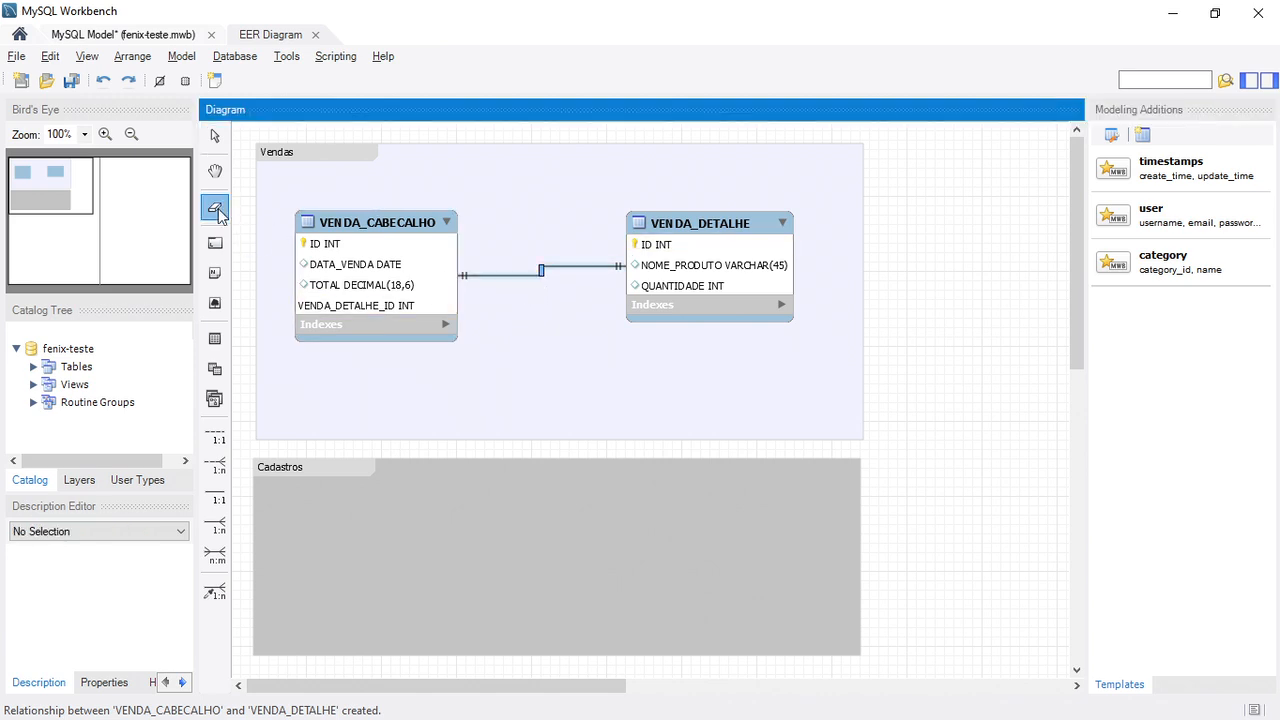
left_click(540, 272)
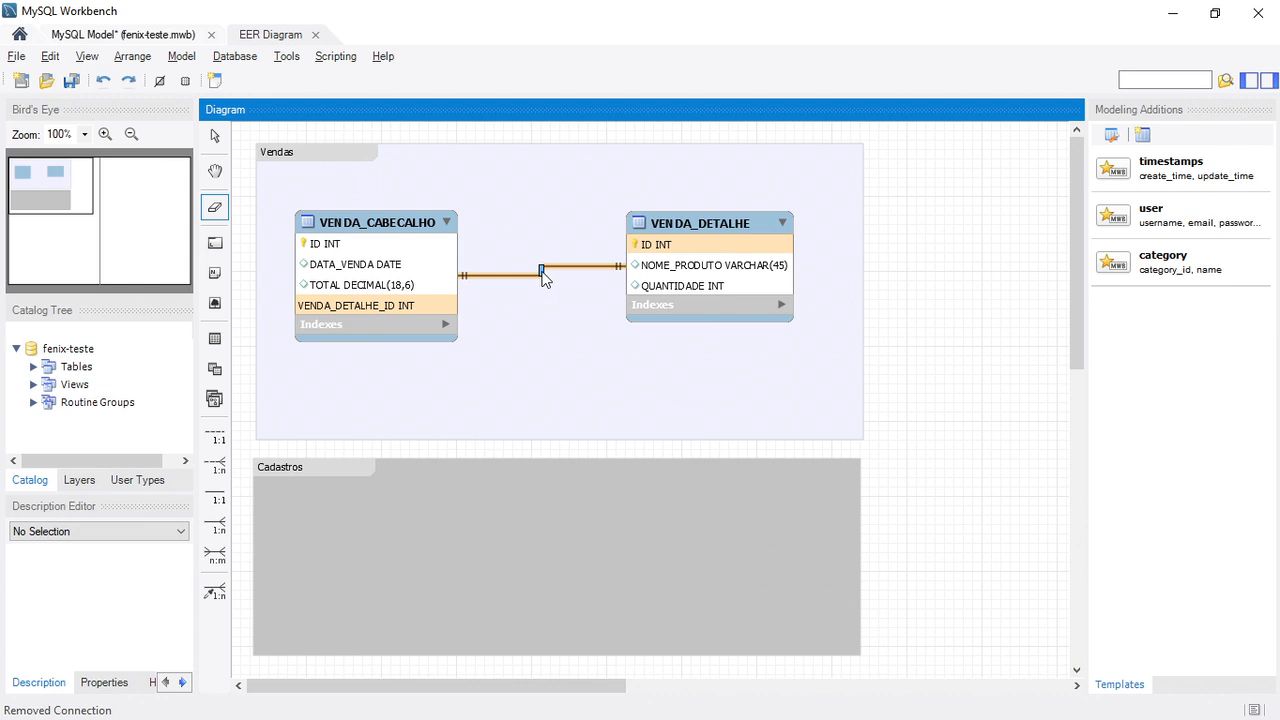
right_click(544, 279)
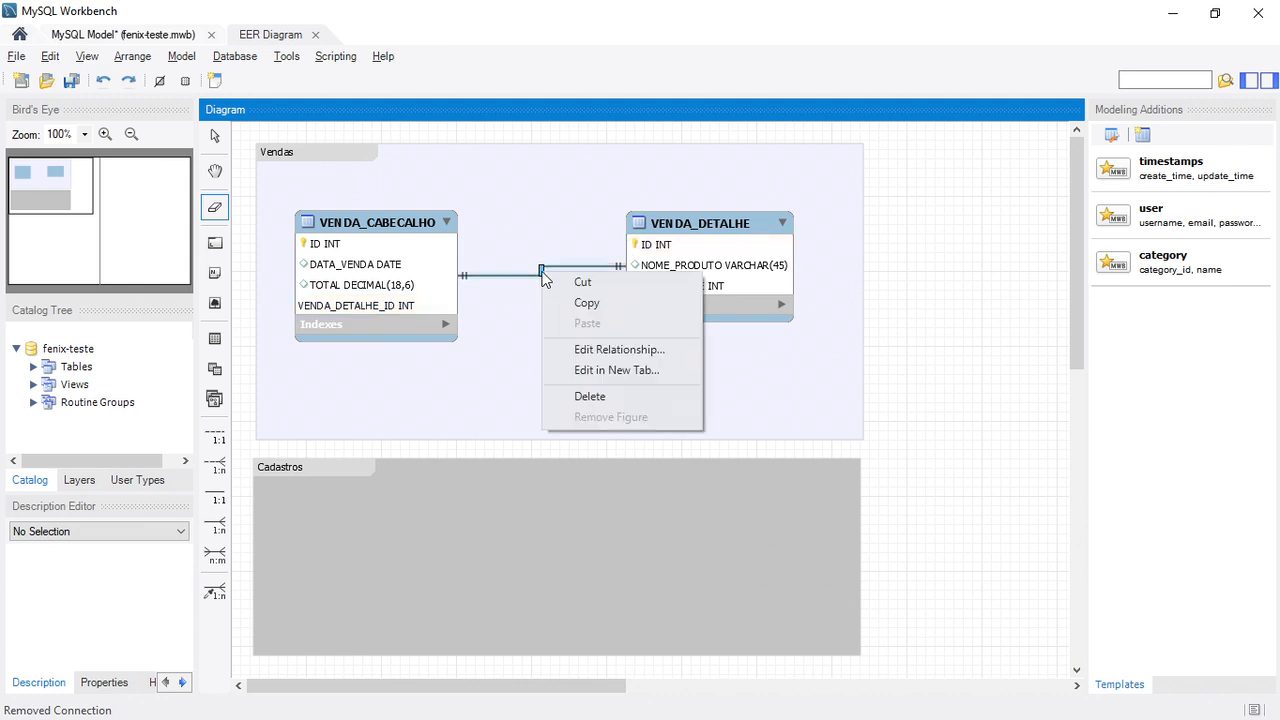
left_click(566, 398)
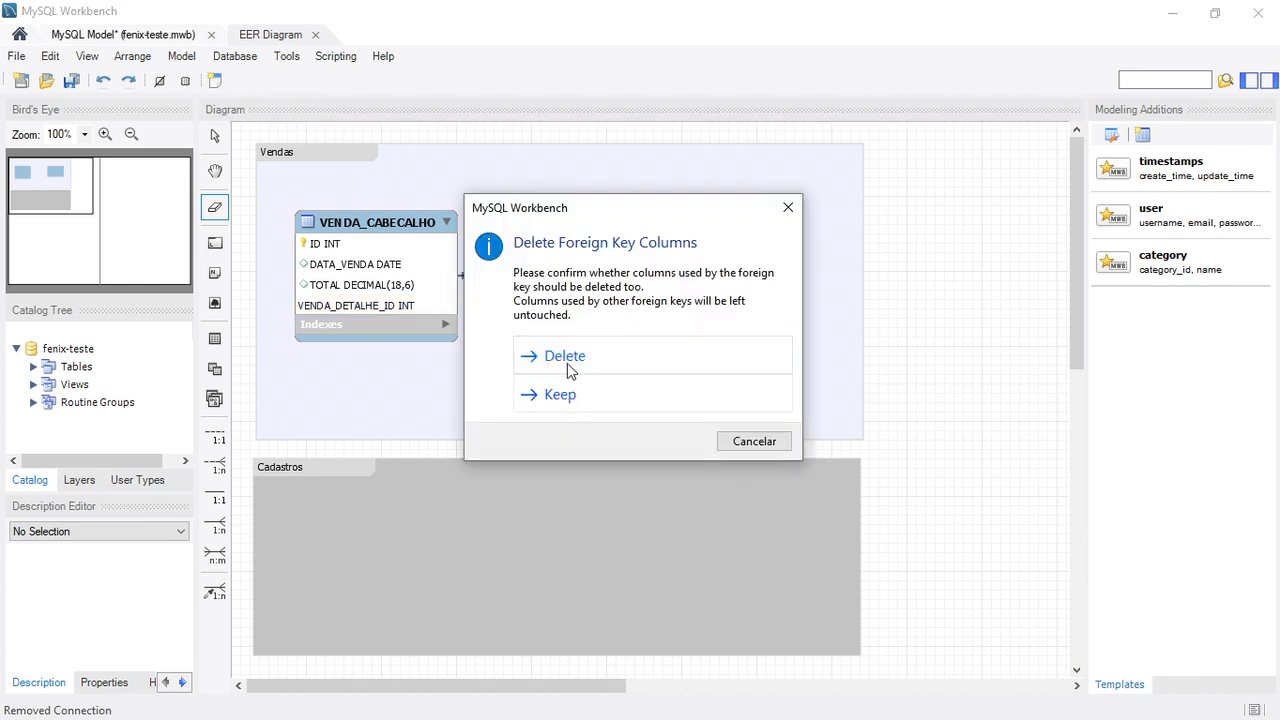
left_click(567, 362)
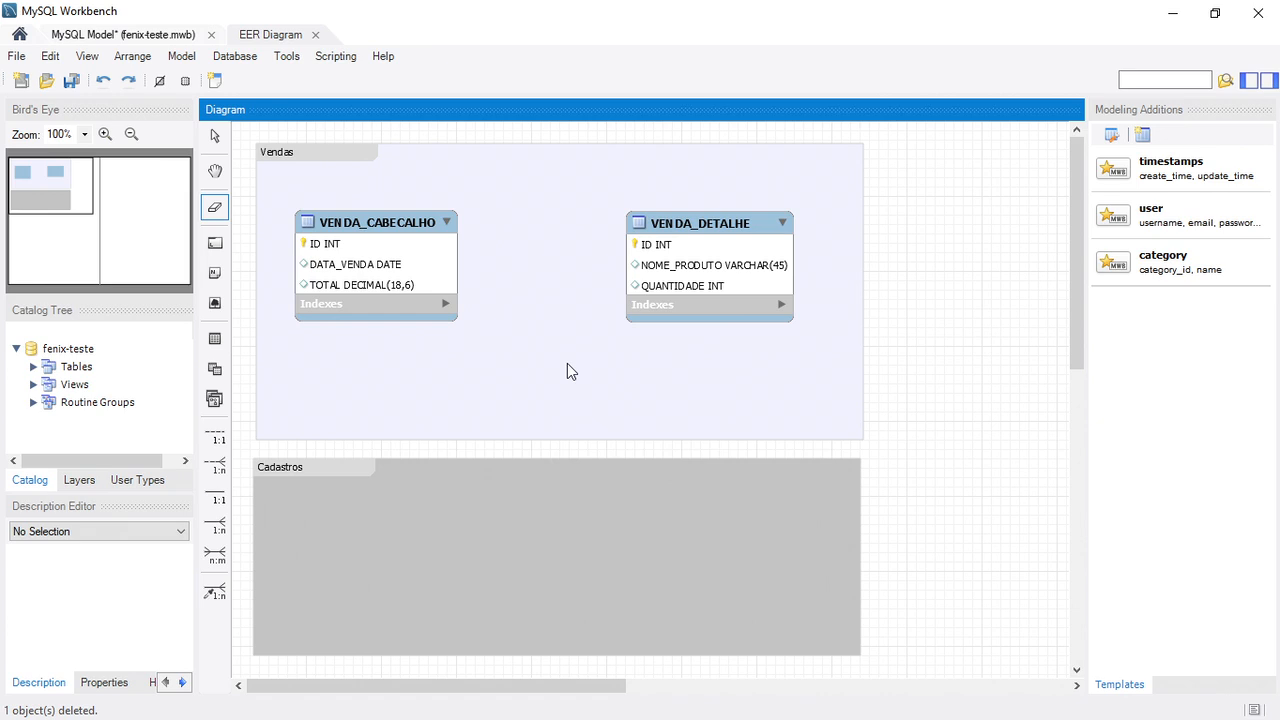
left_click(216, 136)
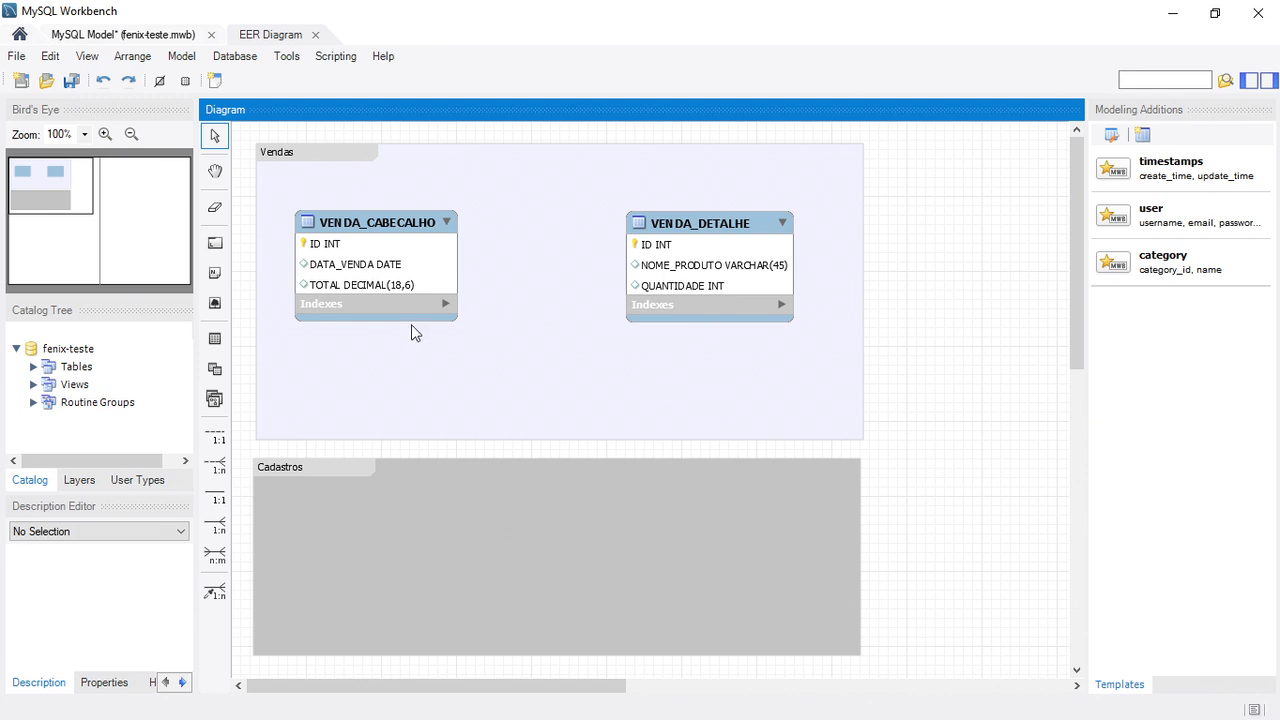
Create a 1:n non-identifying relationship that puts the foreign key in VENDA_DETALHE and references VENDA_CABECALHO.
left_click(220, 467)
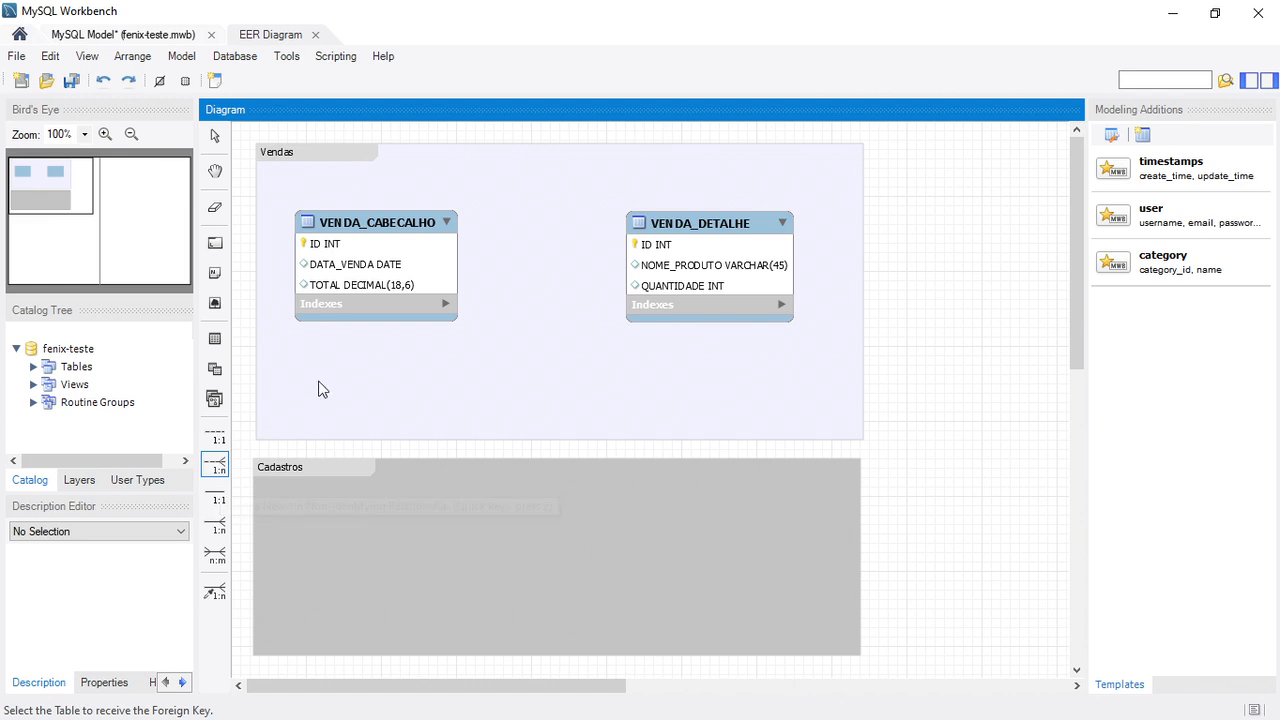
left_click(661, 281)
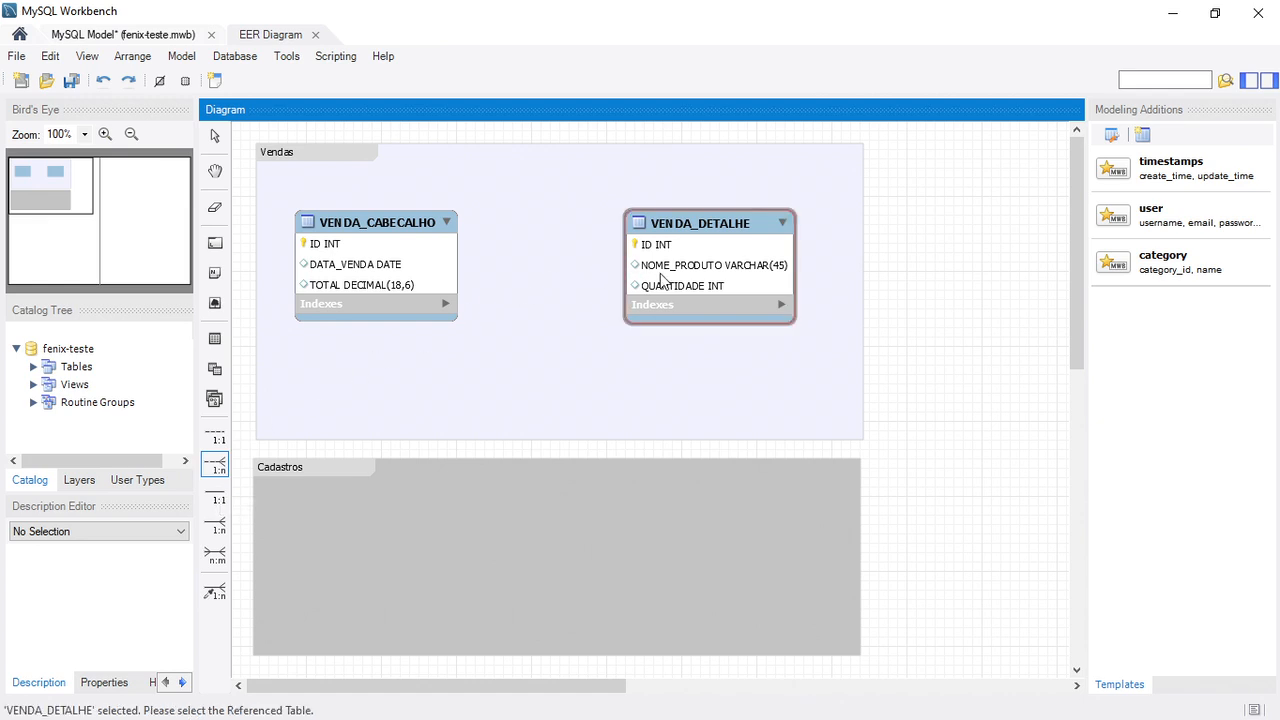
left_click(422, 285)
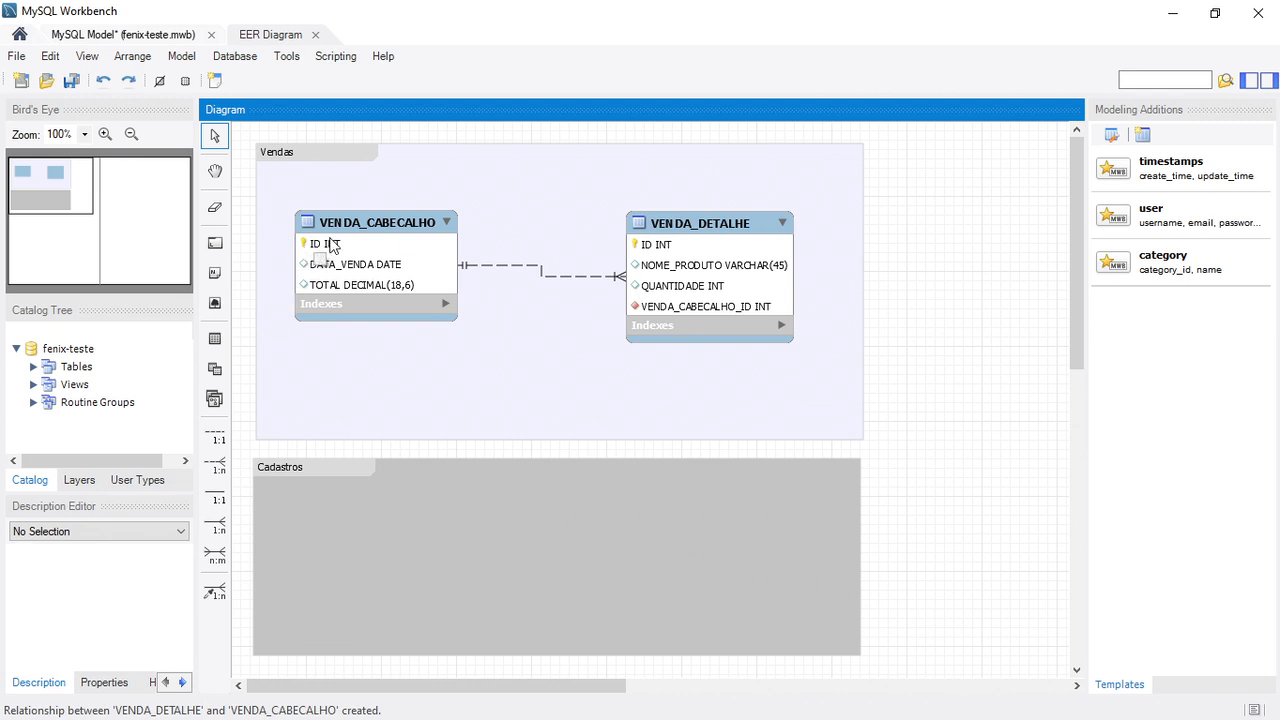
Examine the columns and indexes of VENDA_DETALHE for the foreign key, and close the table editor.
double_click(663, 316)
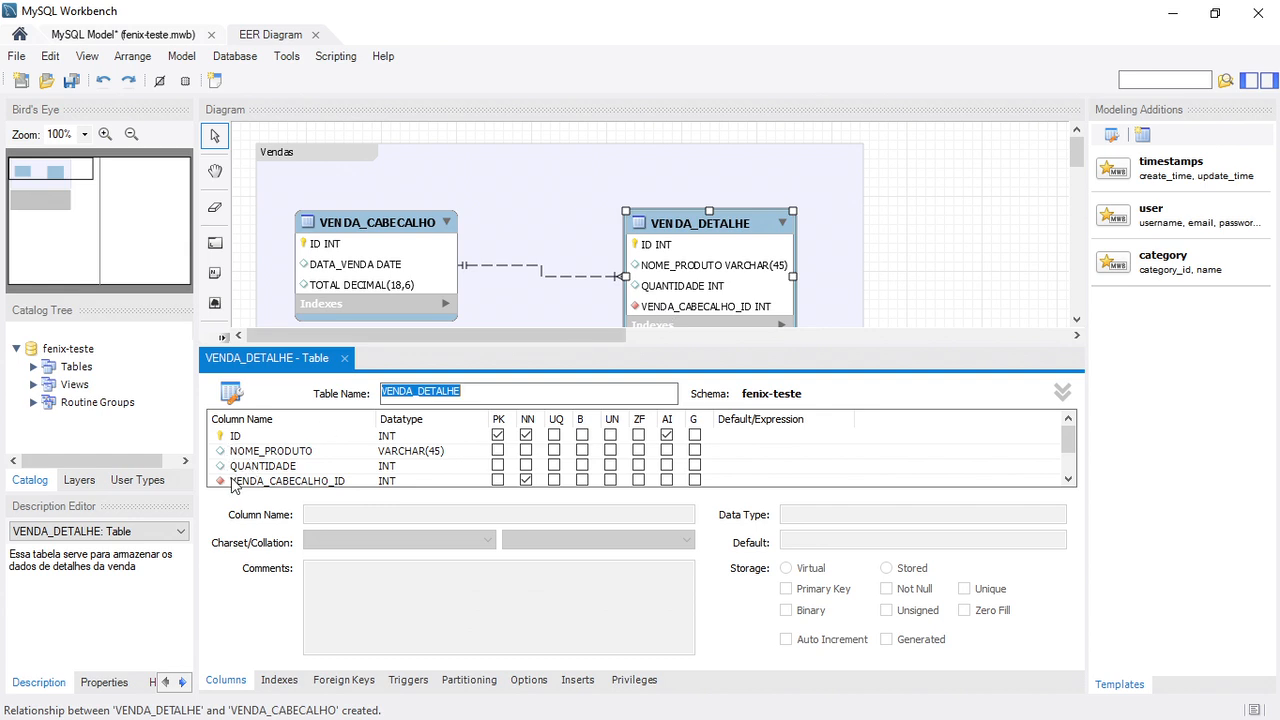
left_click(280, 680)
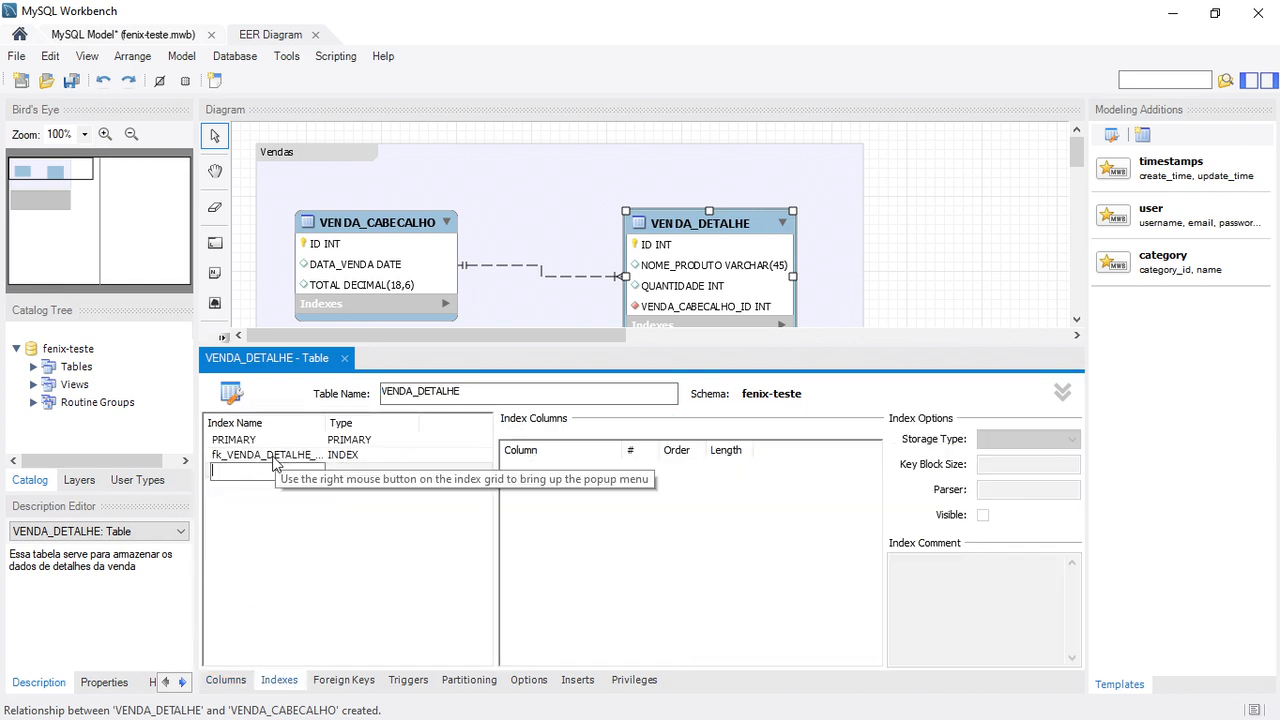
left_click(344, 358)
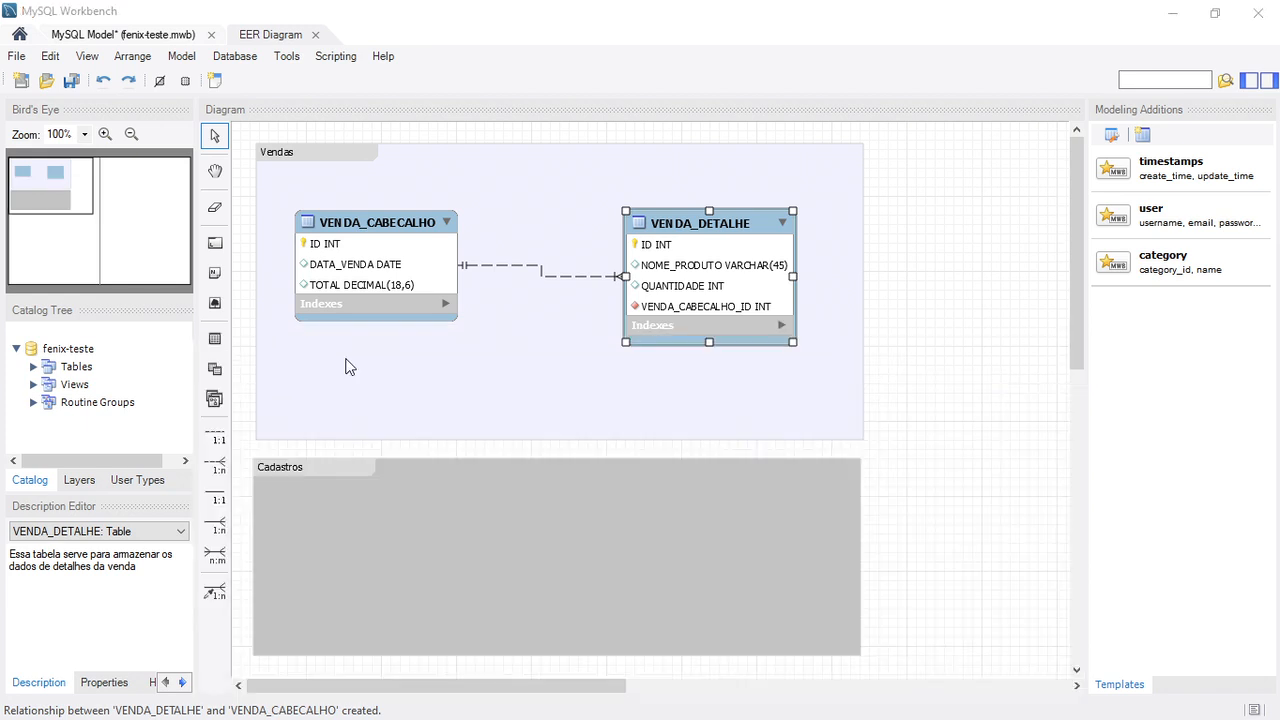
Open the relationship between VENDA_CABECALHO and VENDA_DETALHE for editing, with the cursor in its caption.
left_click(543, 276)
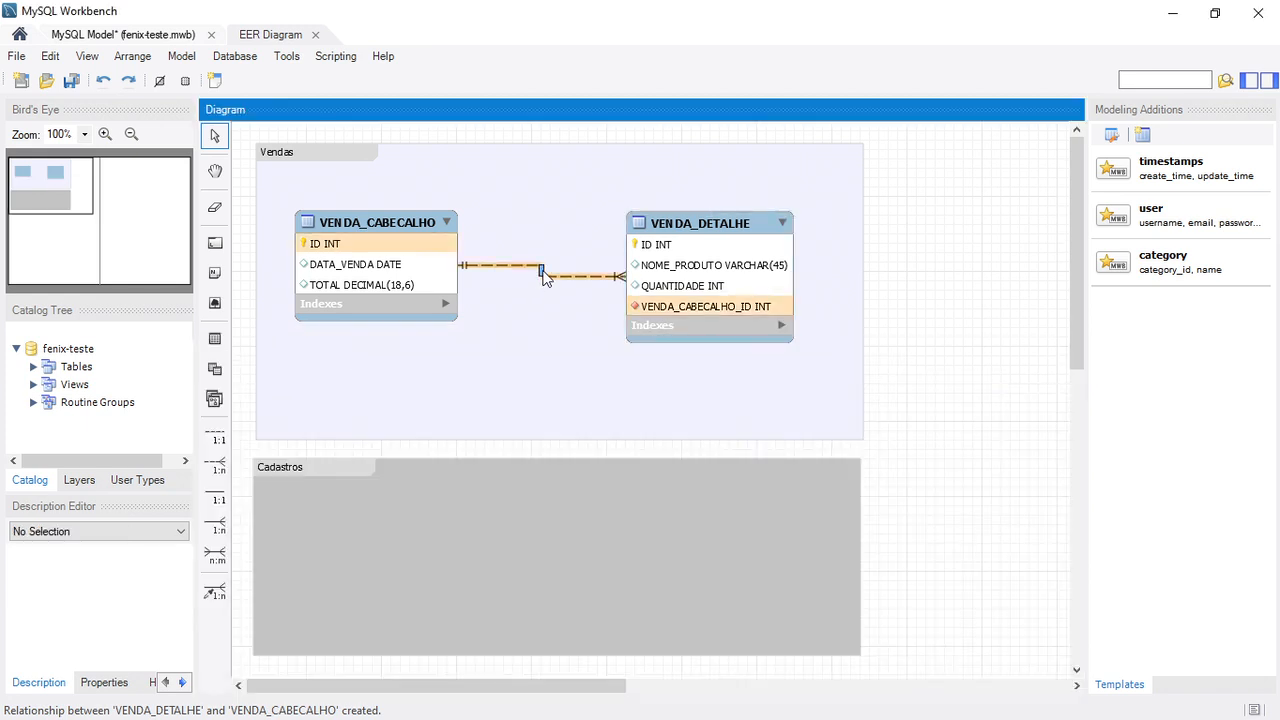
right_click(543, 276)
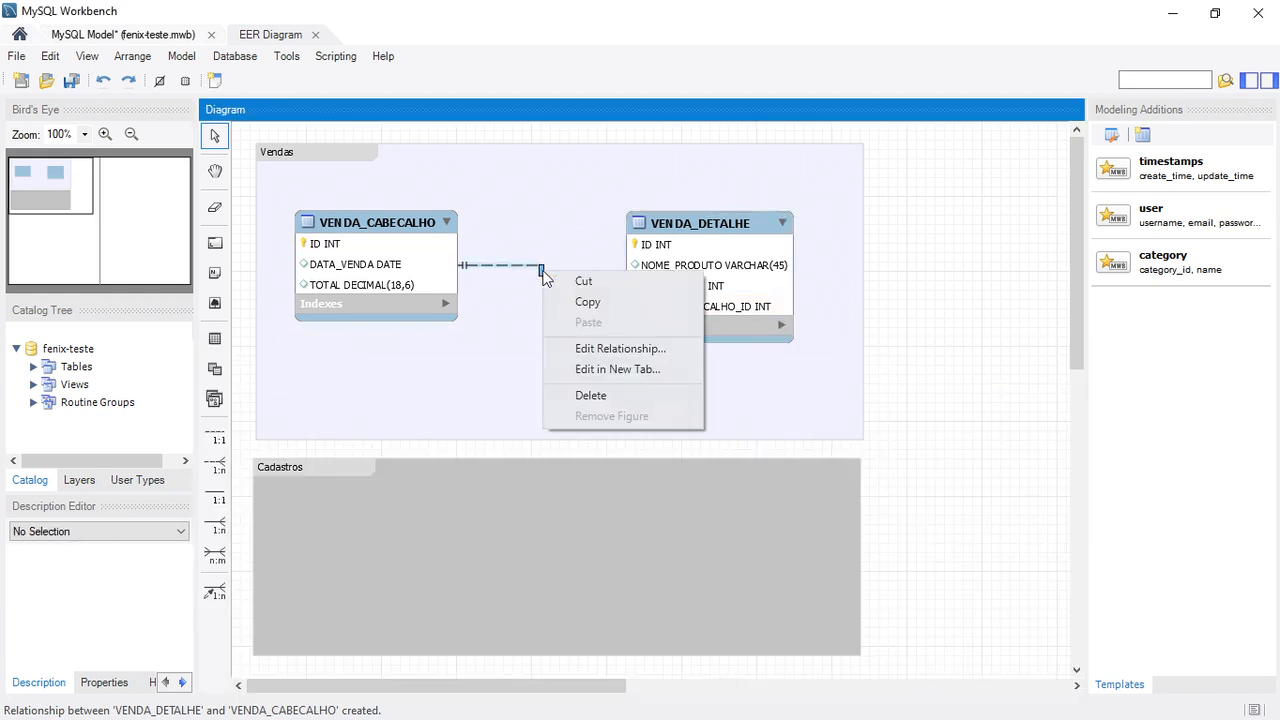
left_click(565, 349)
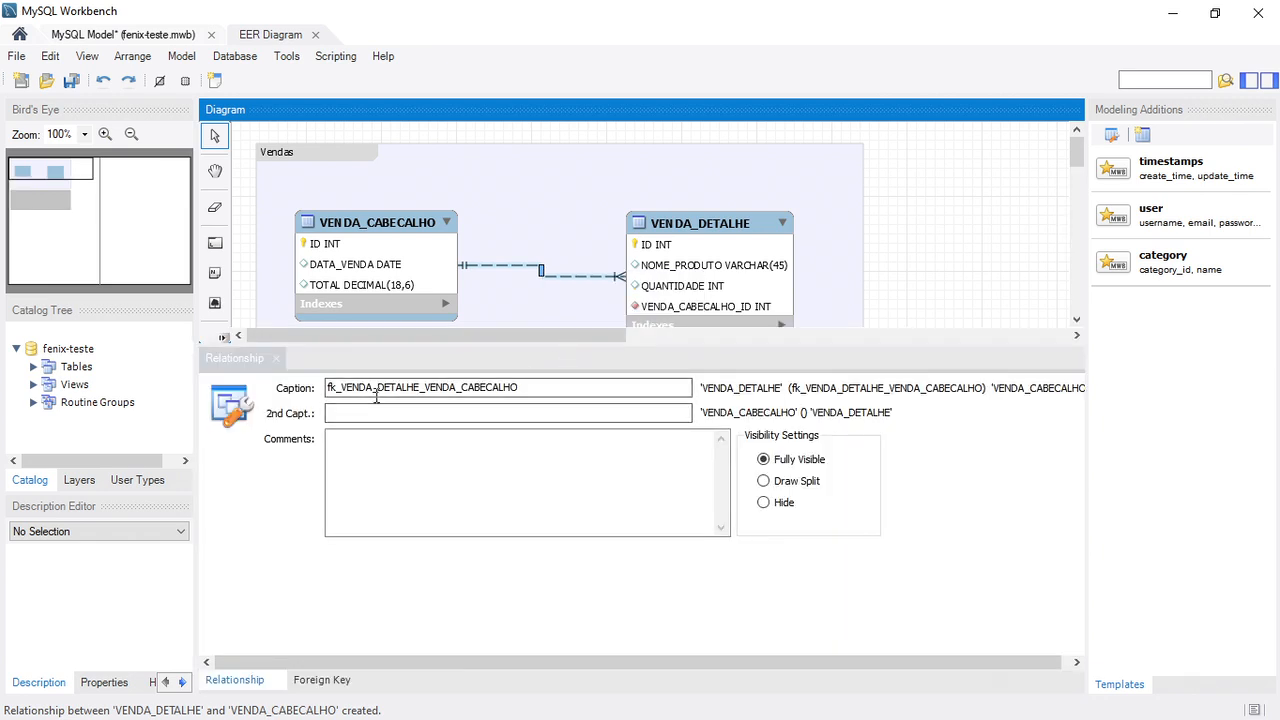
left_click(420, 387)
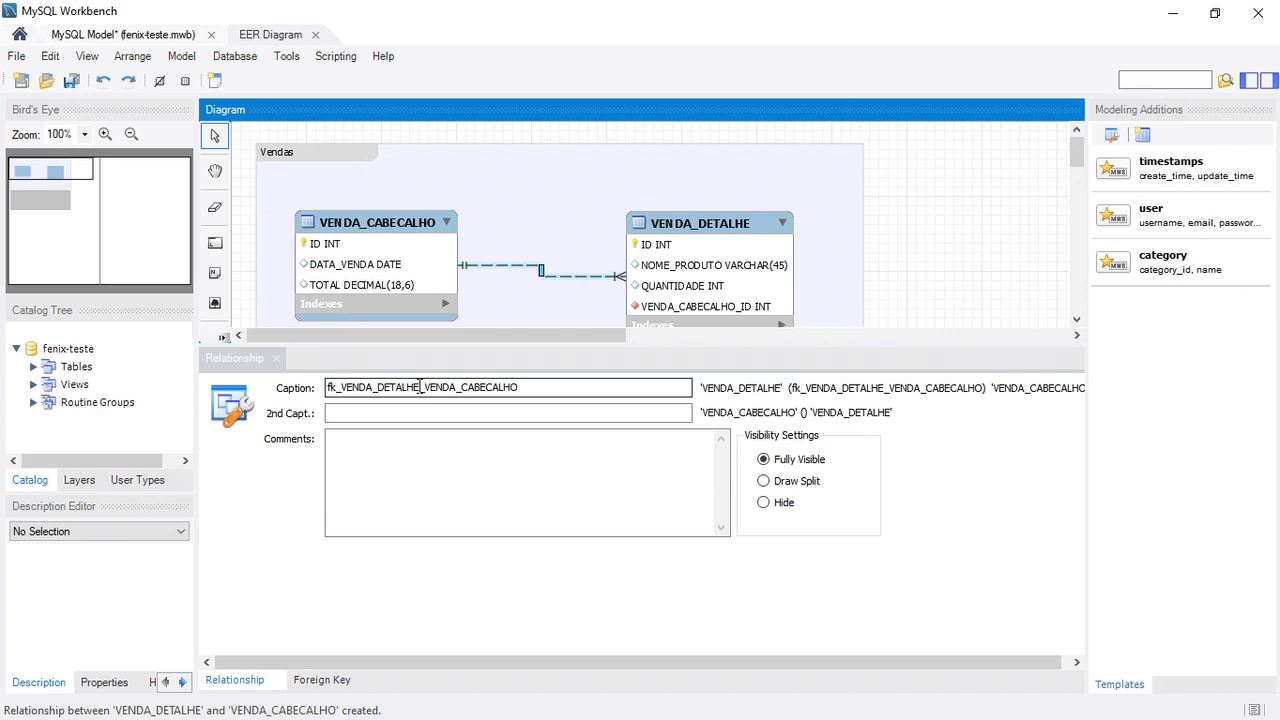
key("BackSpace")
key("BackSpace")
key("BackSpace")
key("BackSpace")
key("BackSpace")
key("BackSpace")
key("BackSpace")
key("BackSpace")
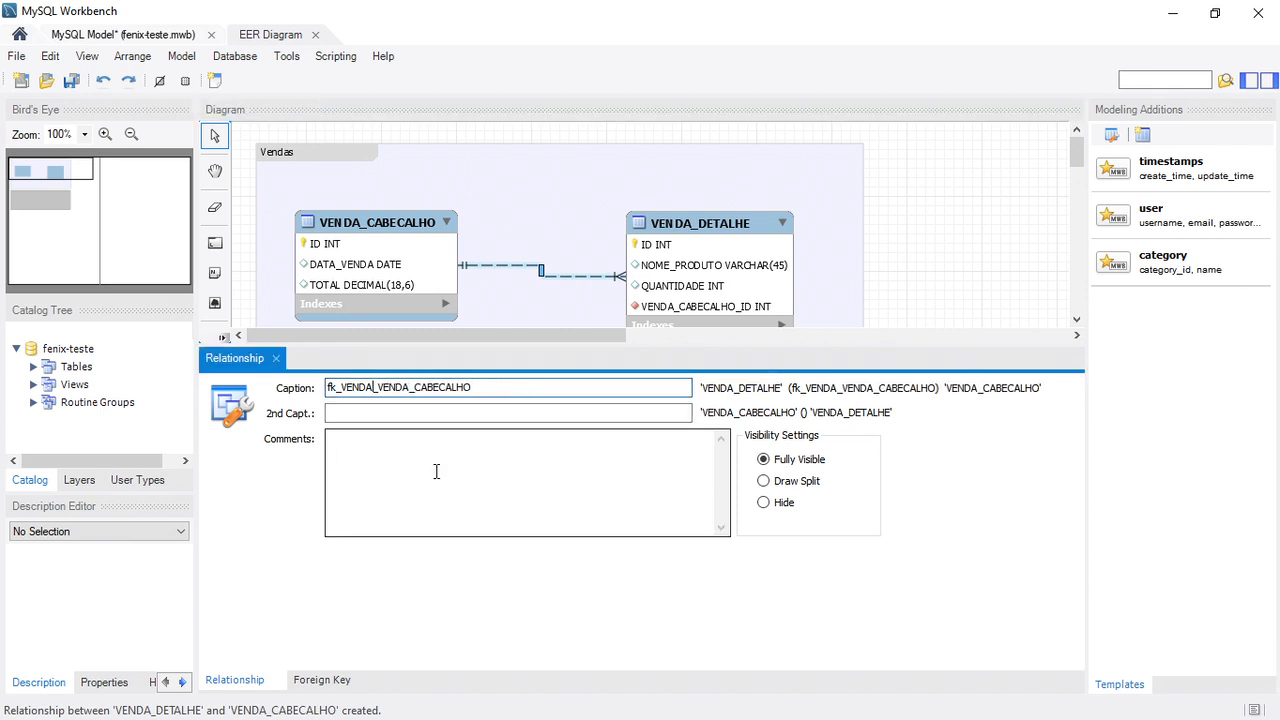
key("Right")
key("Right")
key("Right")
key("Right")
key("ctrl+z")
Shorten the relationship's caption to fk_VENDA_DETALHE_CABECALHO.
key("Right")
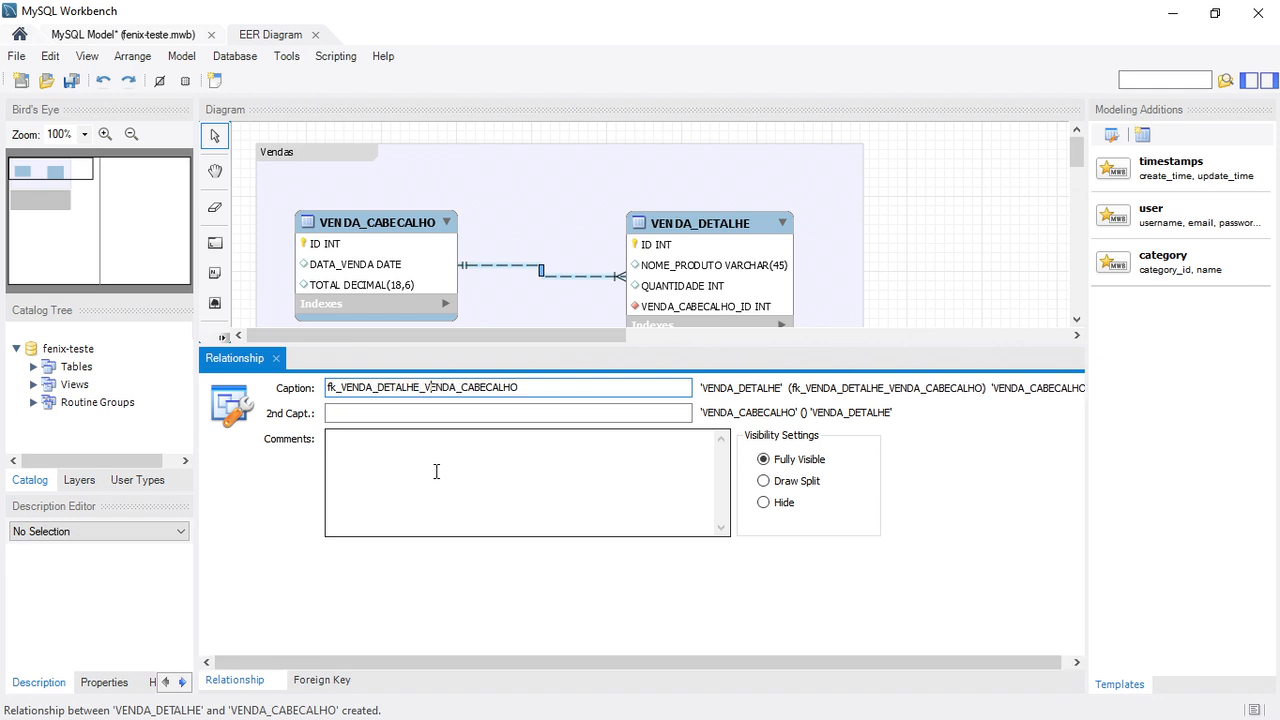
key("BackSpace")
key("BackSpace")
key("BackSpace")
key("BackSpace")
key("BackSpace")
key("BackSpace")
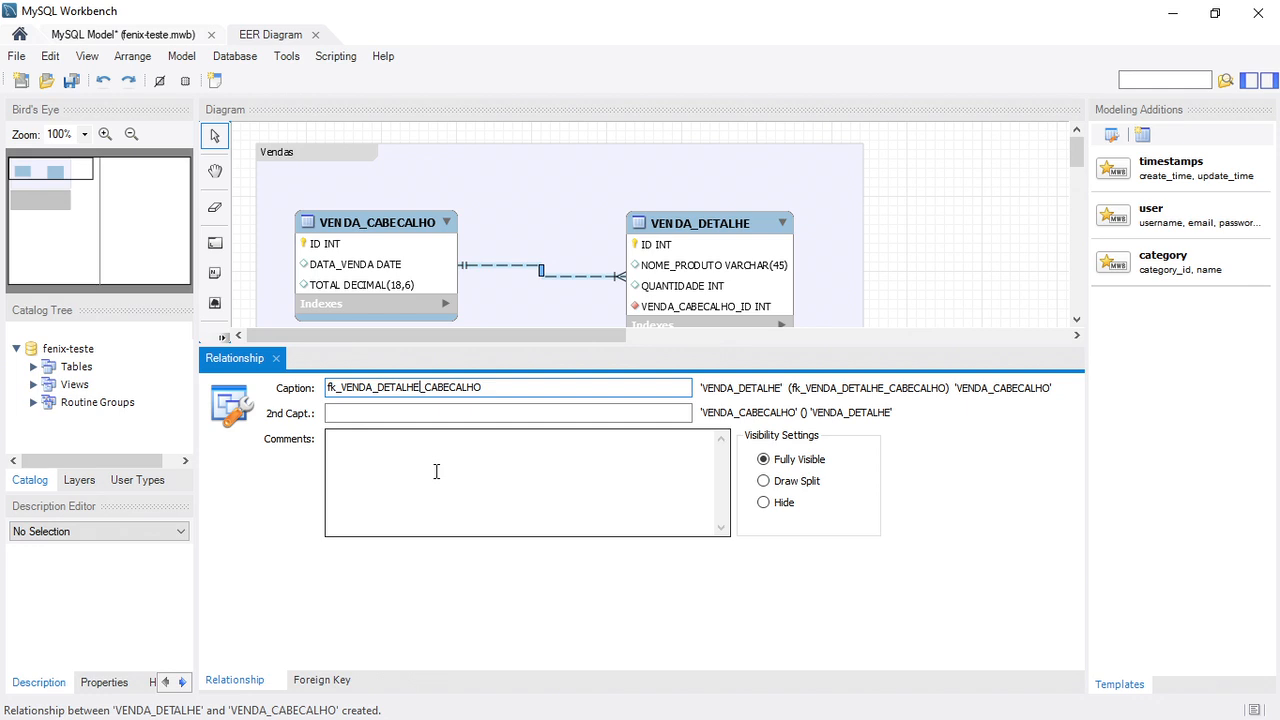
left_click(436, 471)
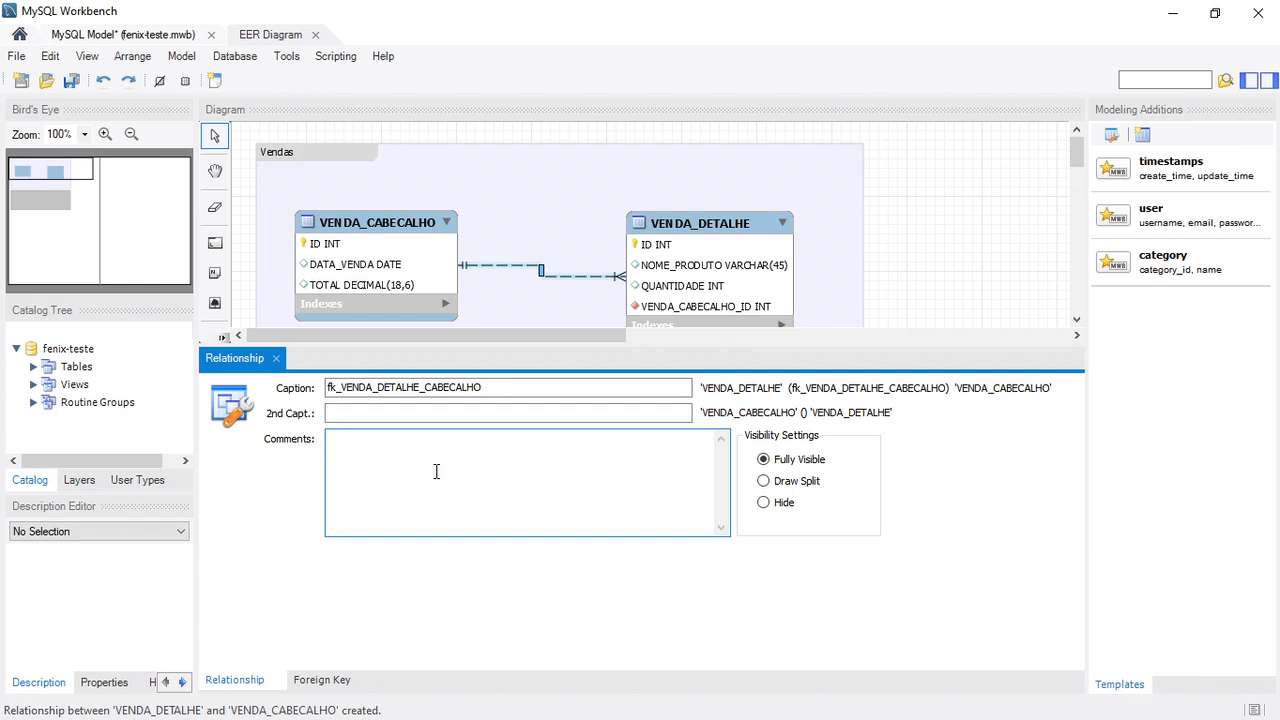
From the relationship's foreign key settings, edit the referencing table VENDA_DETALHE and rename its foreign key column VENDA_CABECALHO_ID as ID_VENDA_CABECALHO.
left_click(320, 681)
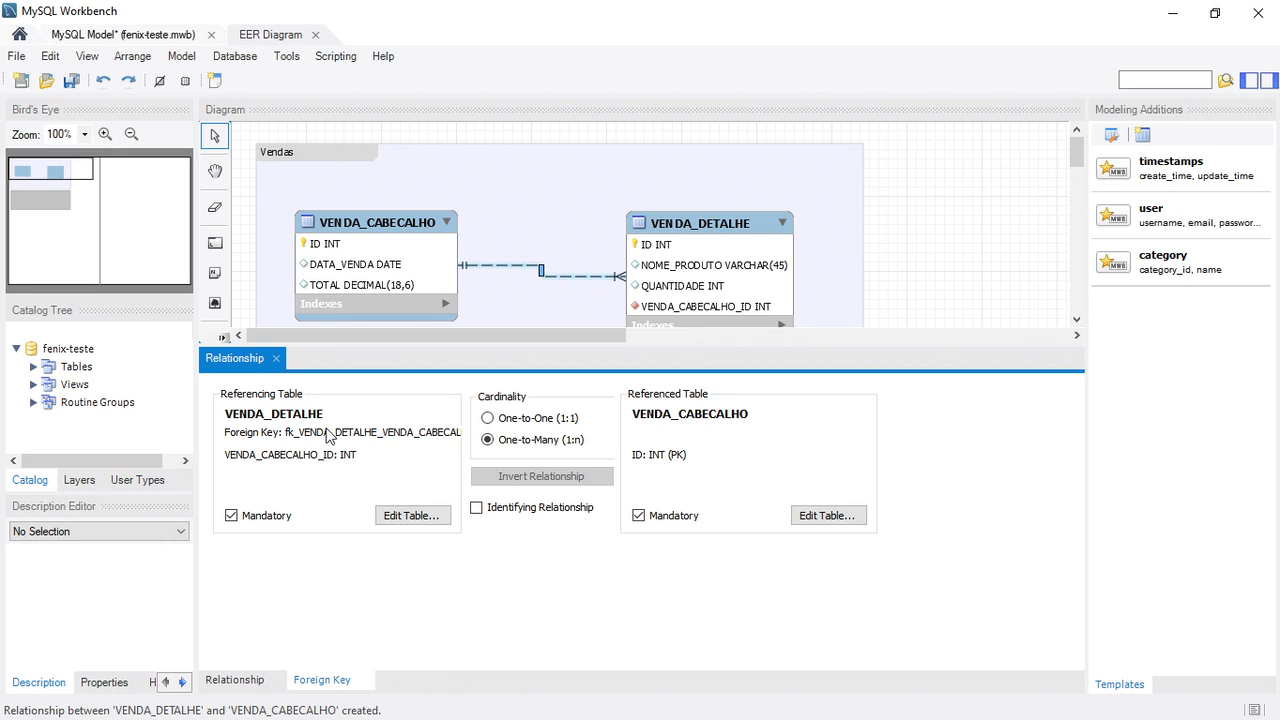
left_click(428, 518)
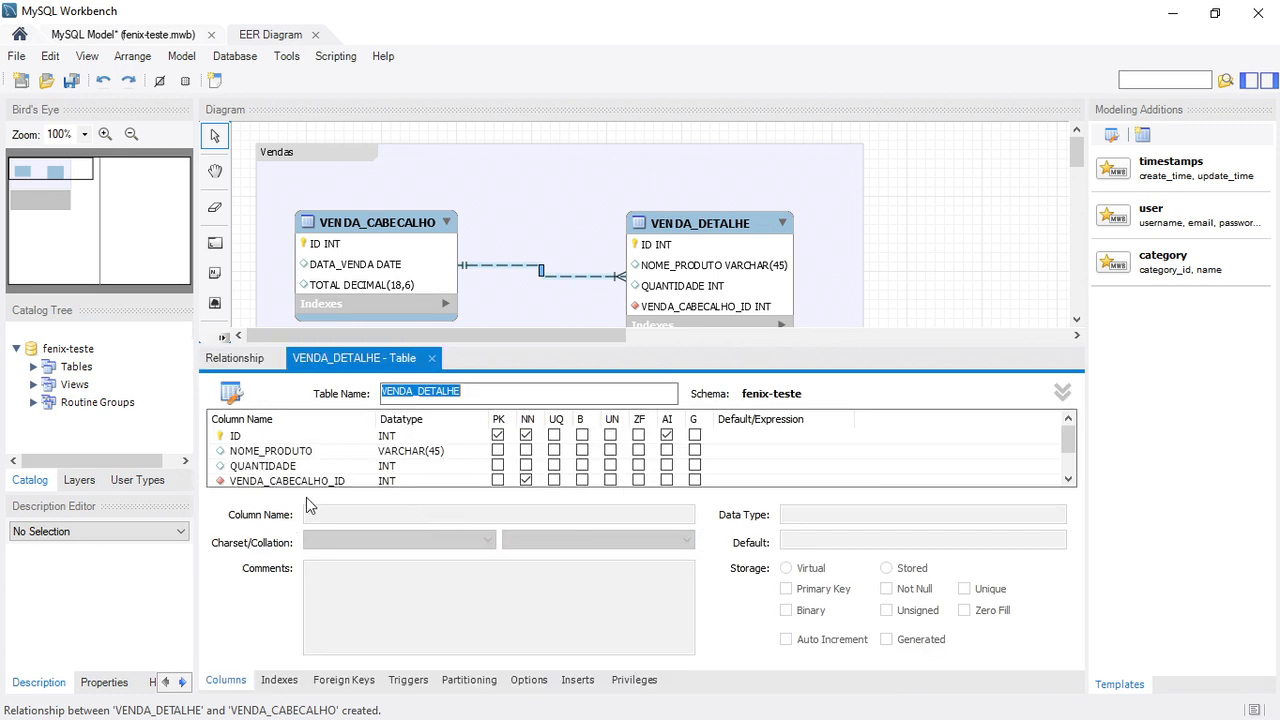
left_click(308, 483)
left_click(431, 513)
key("BackSpace")
key("BackSpace")
key("BackSpace")
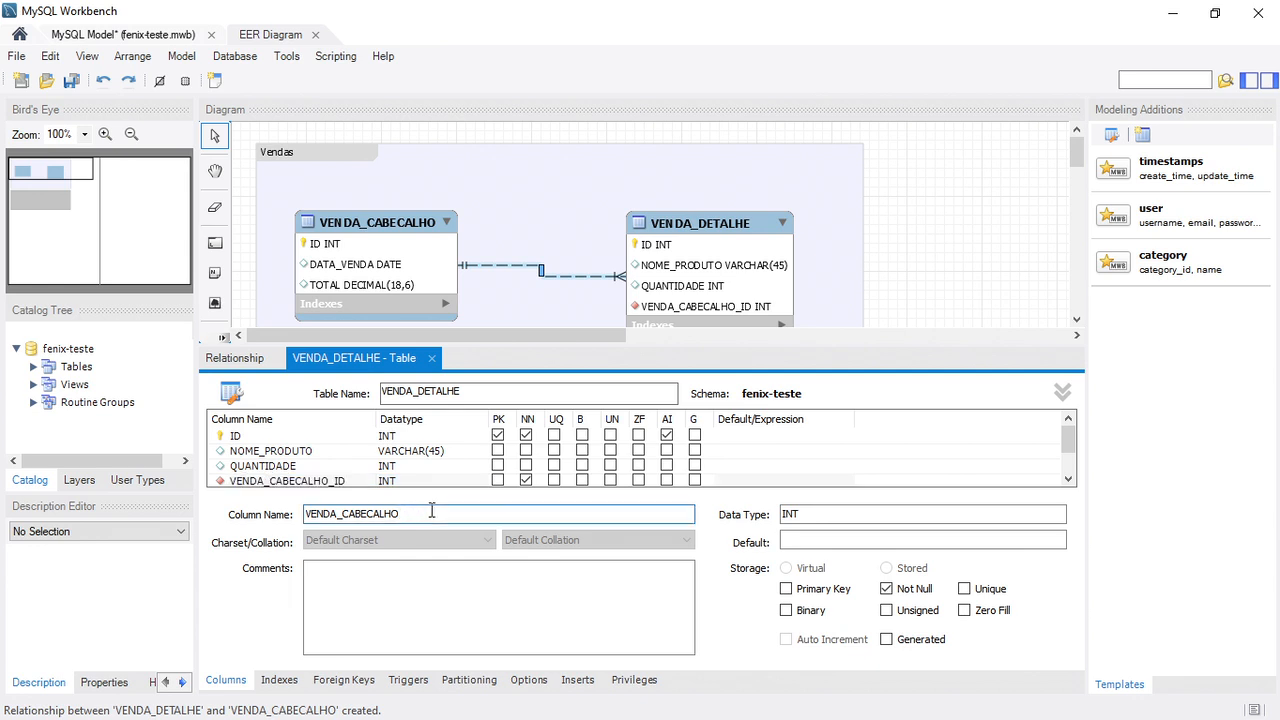
type("id")
key("BackSpace")
key("BackSpace")
type("ID_")
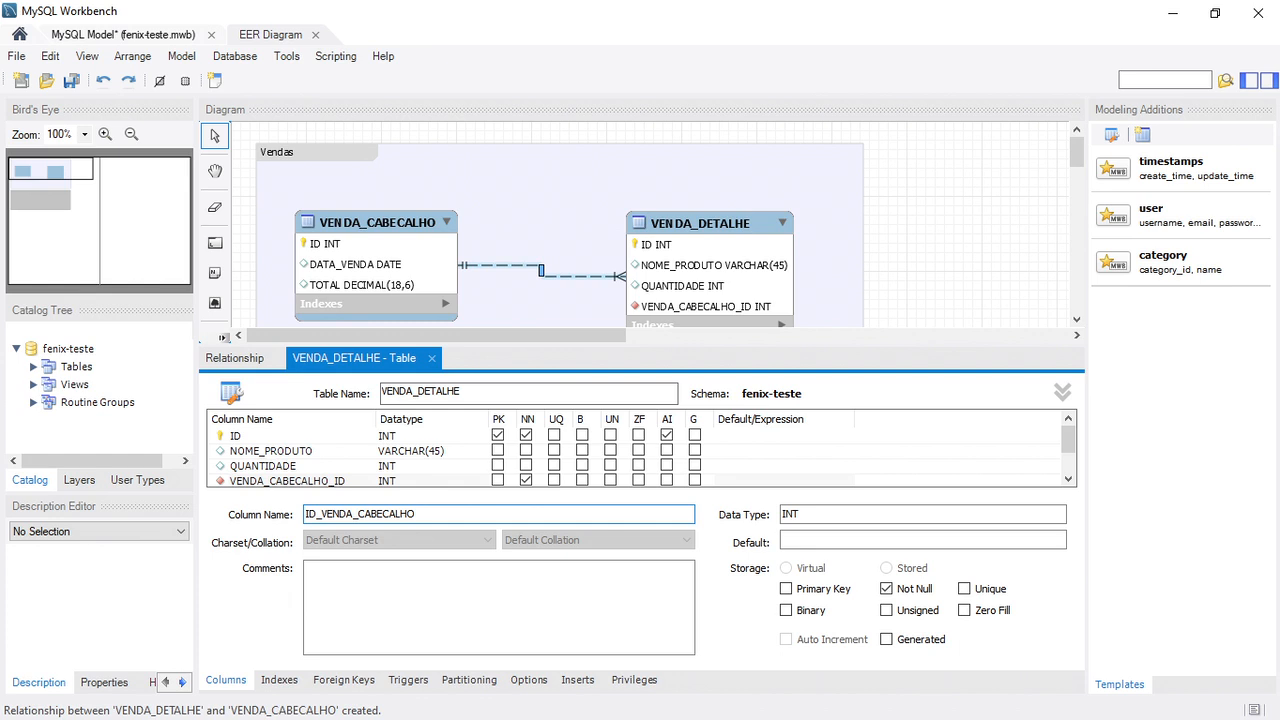
Close the VENDA_DETALHE table editor and the relationship editor, and save the fenix-teste model.
left_click(432, 359)
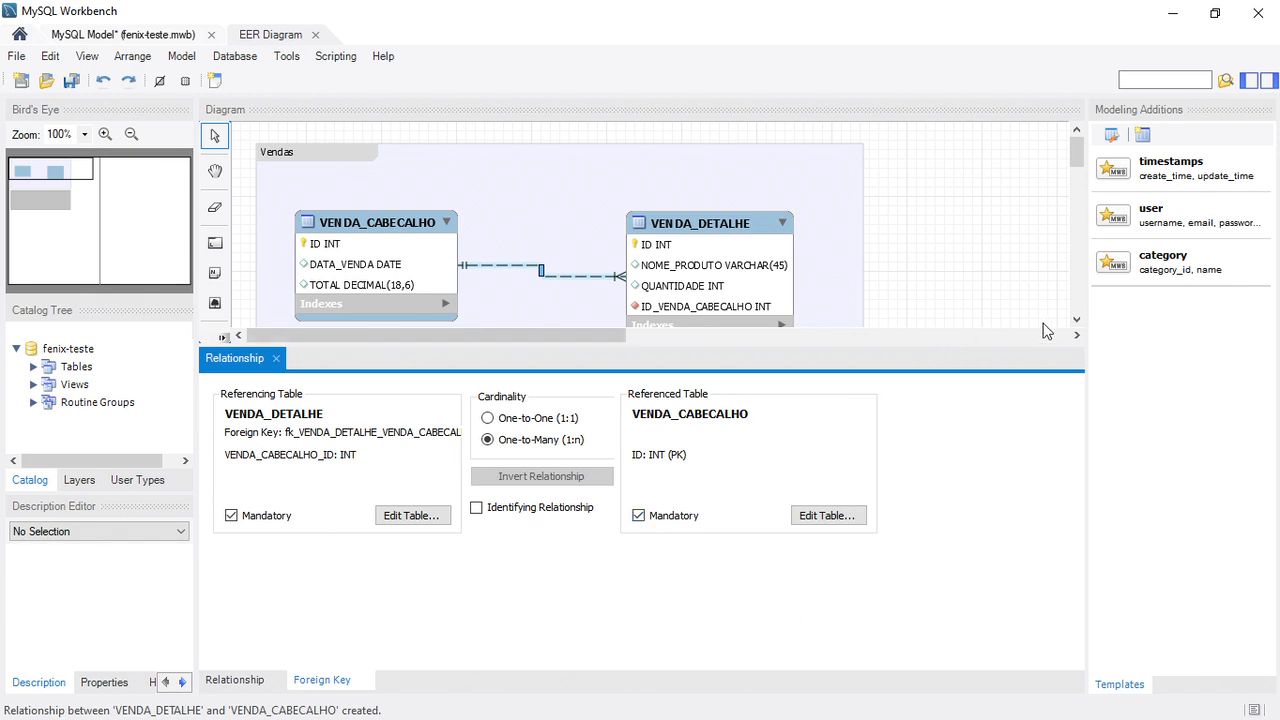
left_click(277, 359)
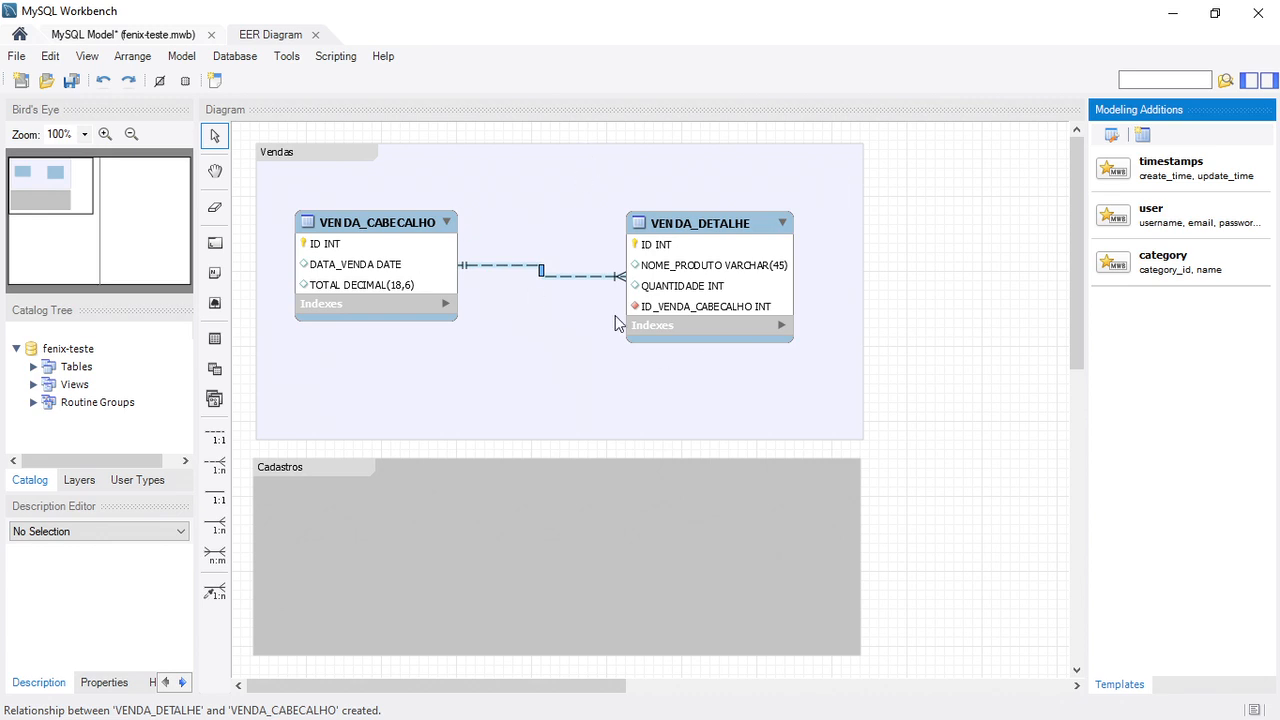
key("ctrl+s")
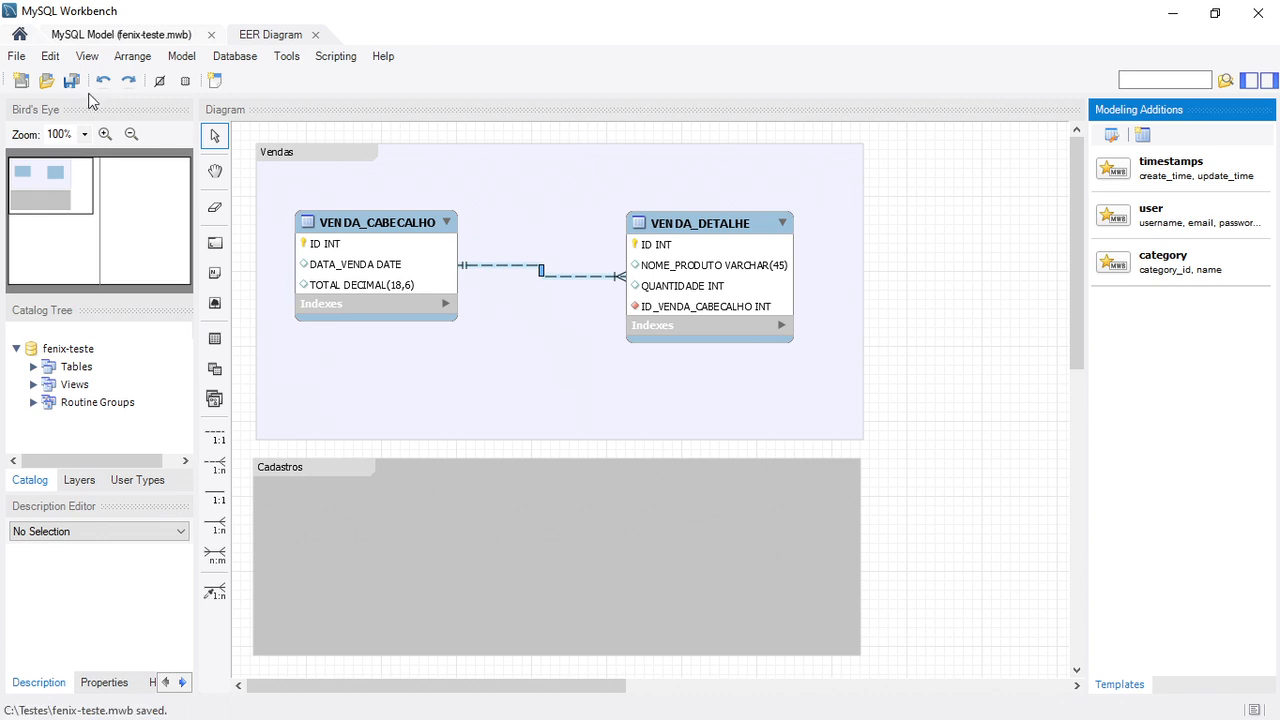